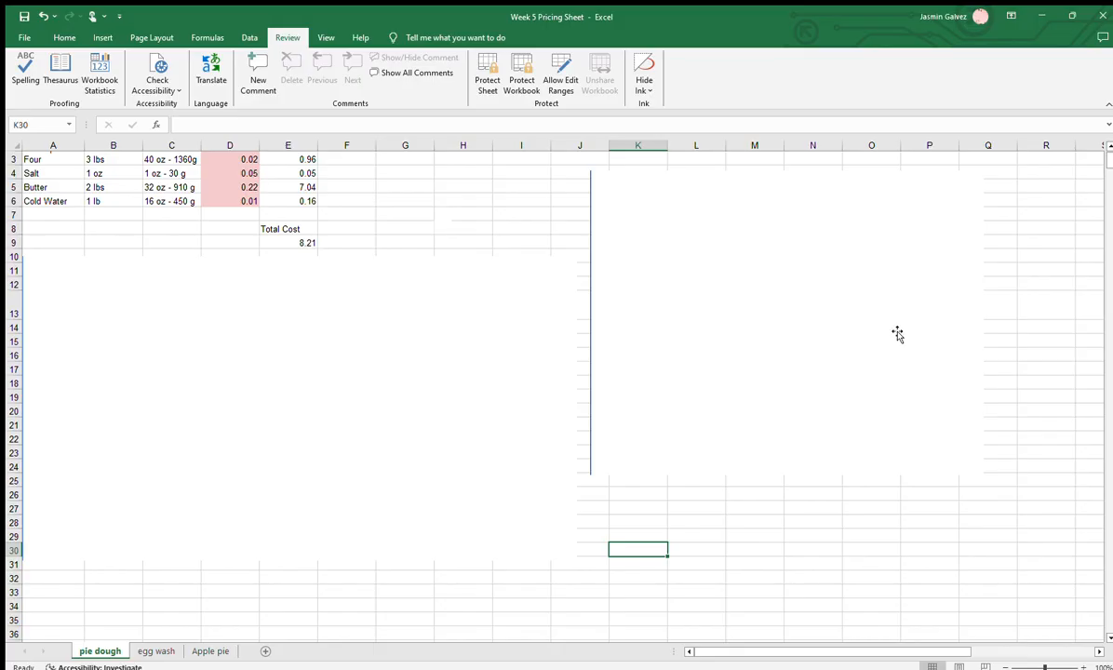
Look through the egg wash and Apple pie sheets and return to the pie dough sheet
scroll(577, 476, "up", 1)
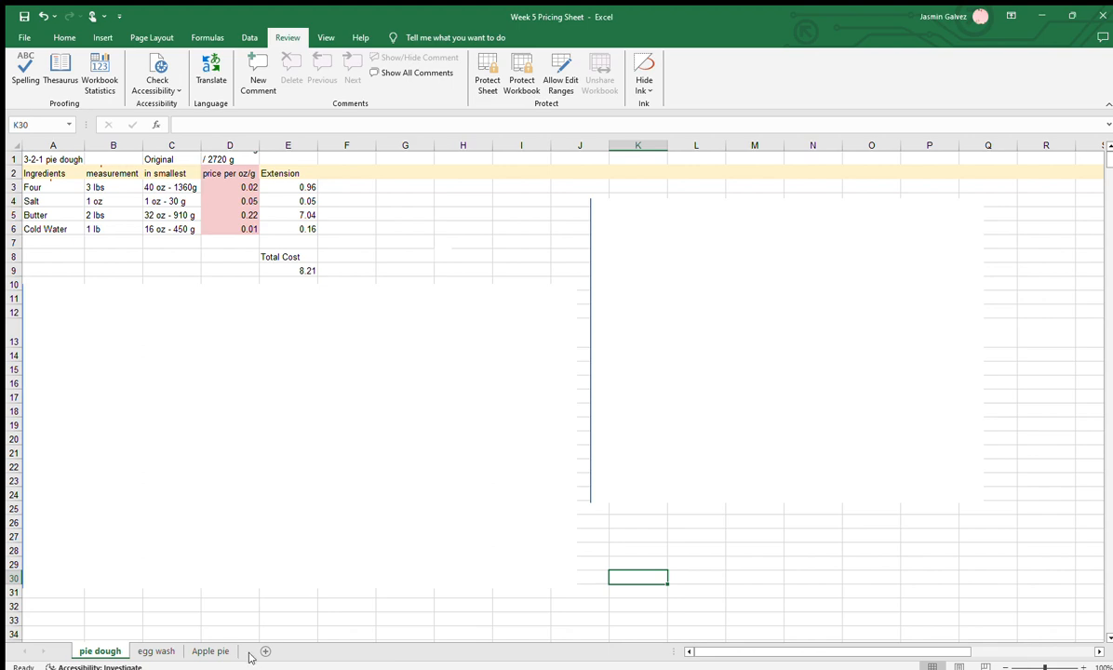
left_click(147, 651)
left_click(199, 650)
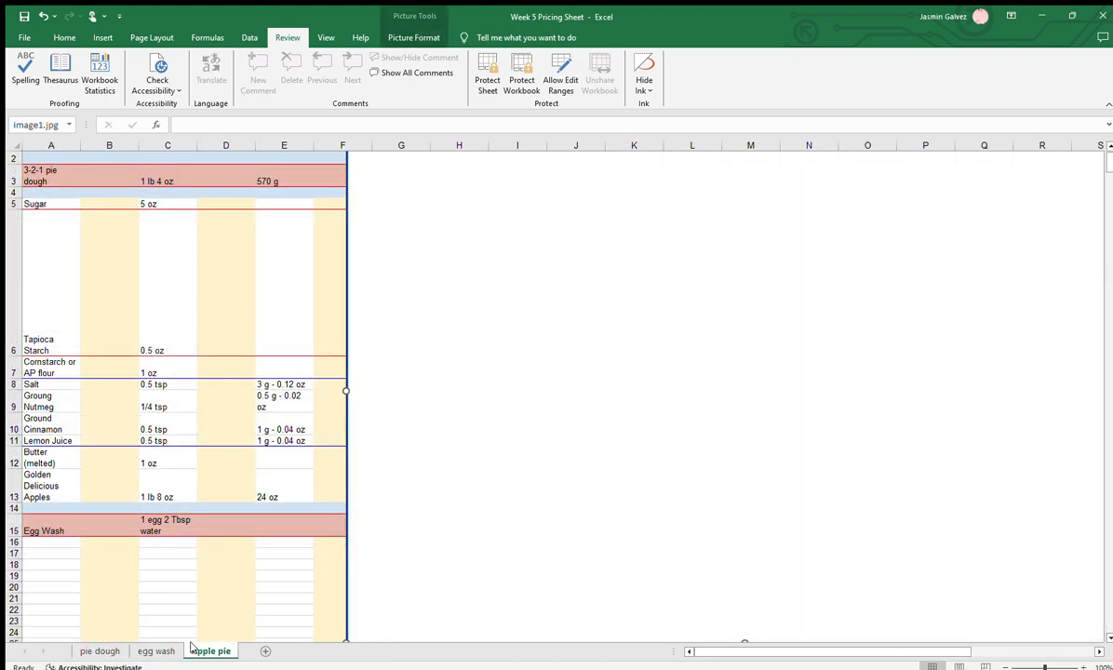
left_click(90, 651)
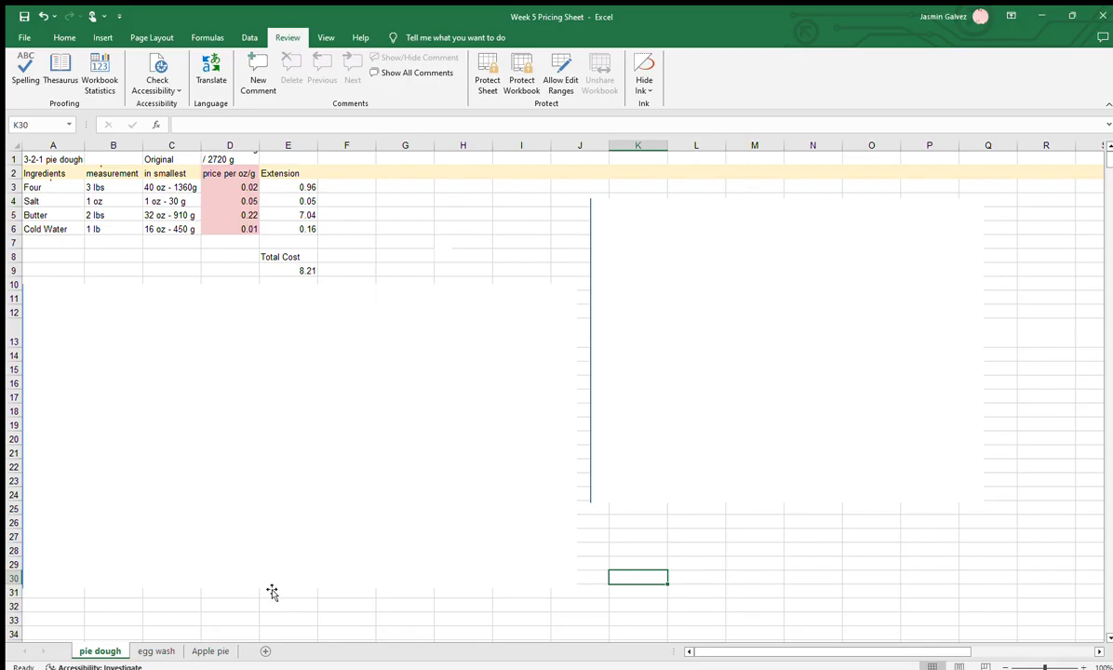
Increase the height of row 1 so the full recipe yield text in D1 fits
left_click(223, 159)
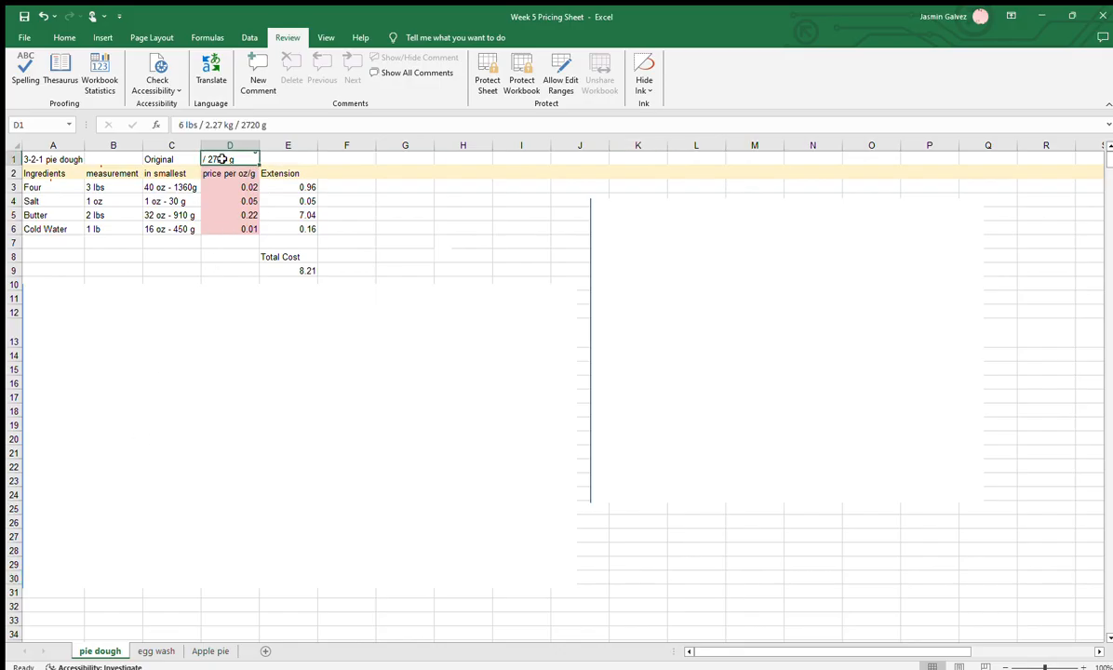
left_click(13, 159)
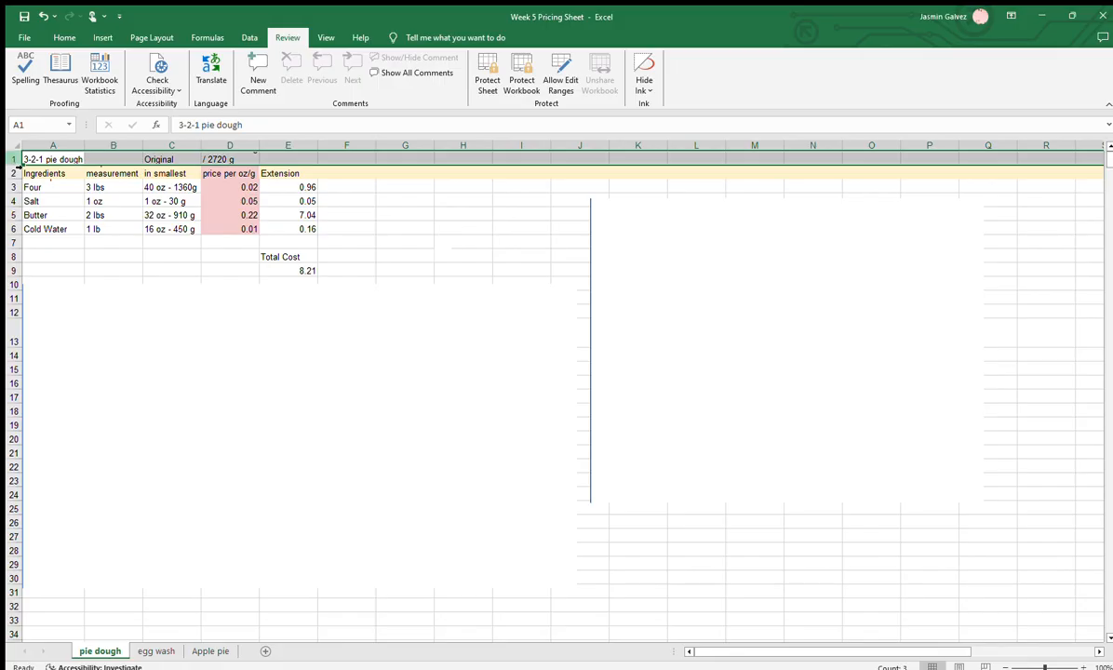
left_click_drag(13, 165, 13, 186)
left_click(346, 277)
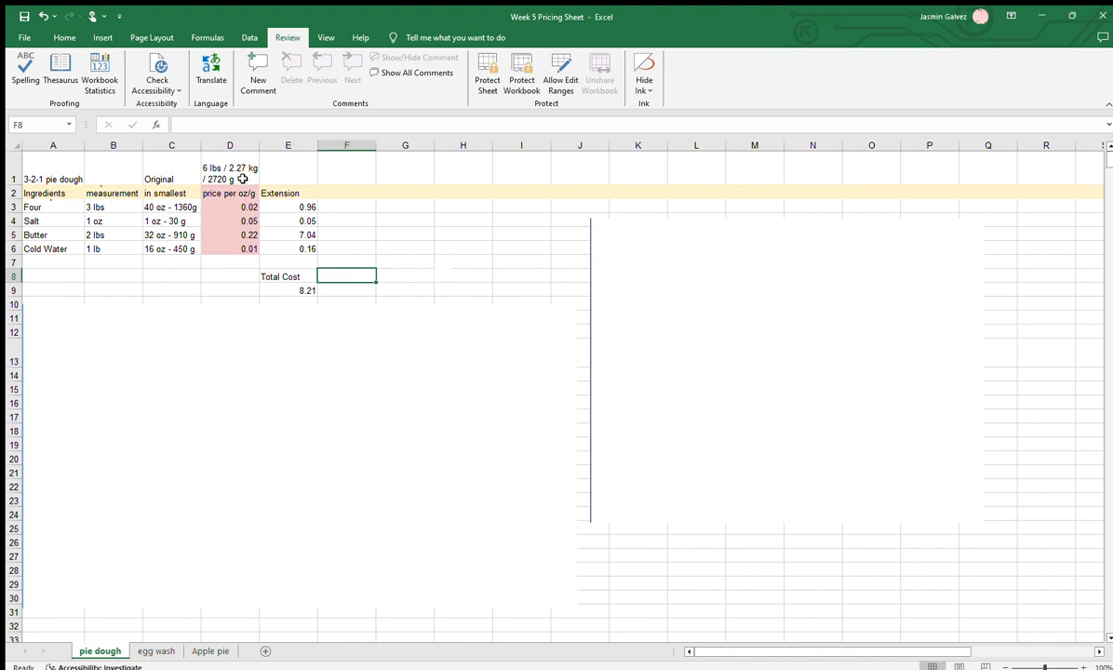
left_click(216, 235)
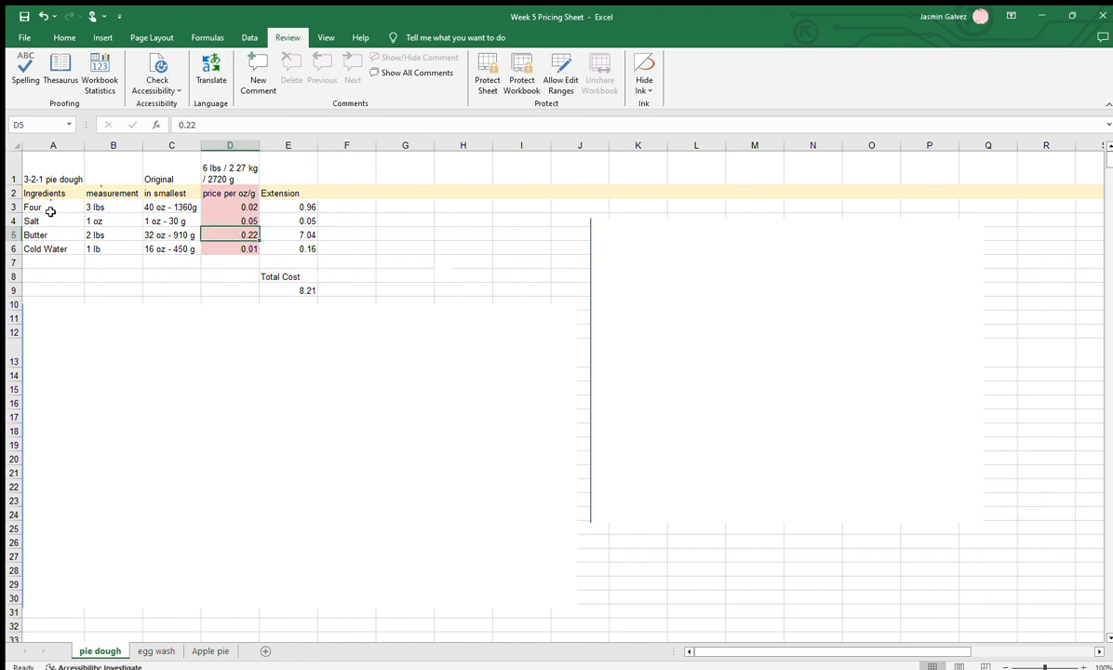
left_click_drag(58, 198, 55, 243)
left_click(110, 206)
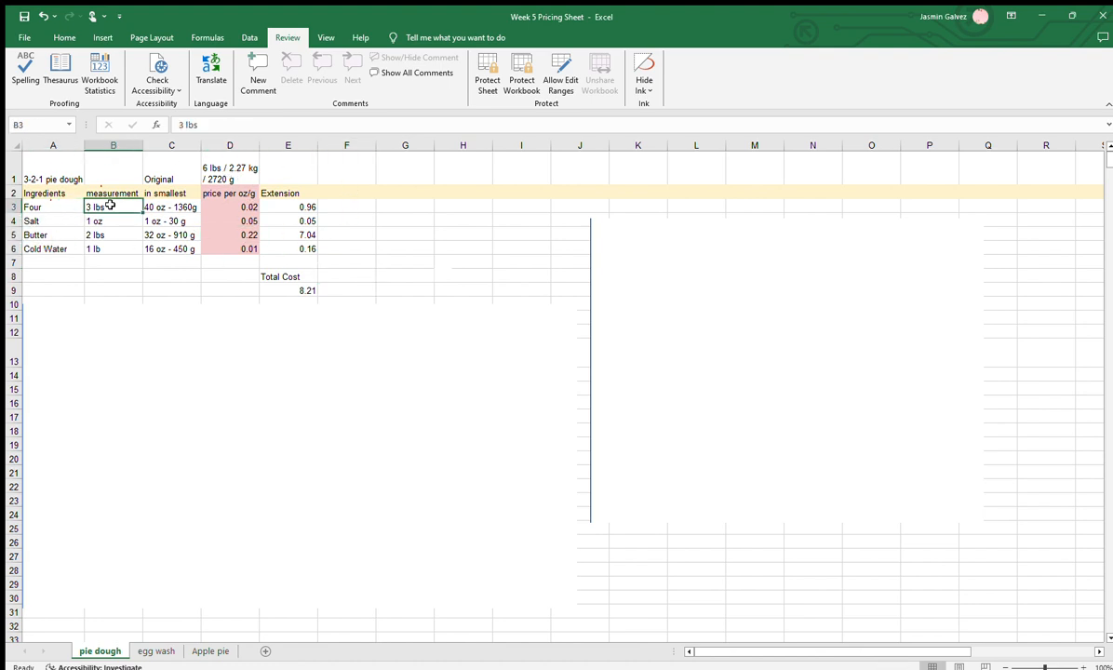
left_click_drag(111, 203, 112, 244)
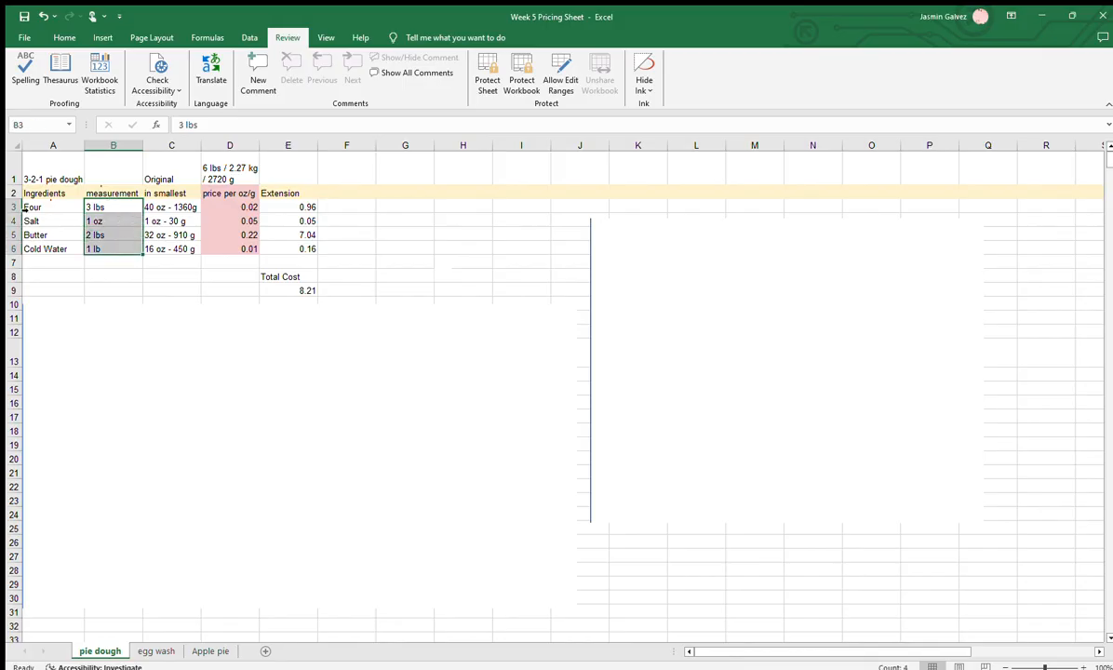
Auto-fit the height of header row 2 to its wrapped column titles
left_click(13, 193)
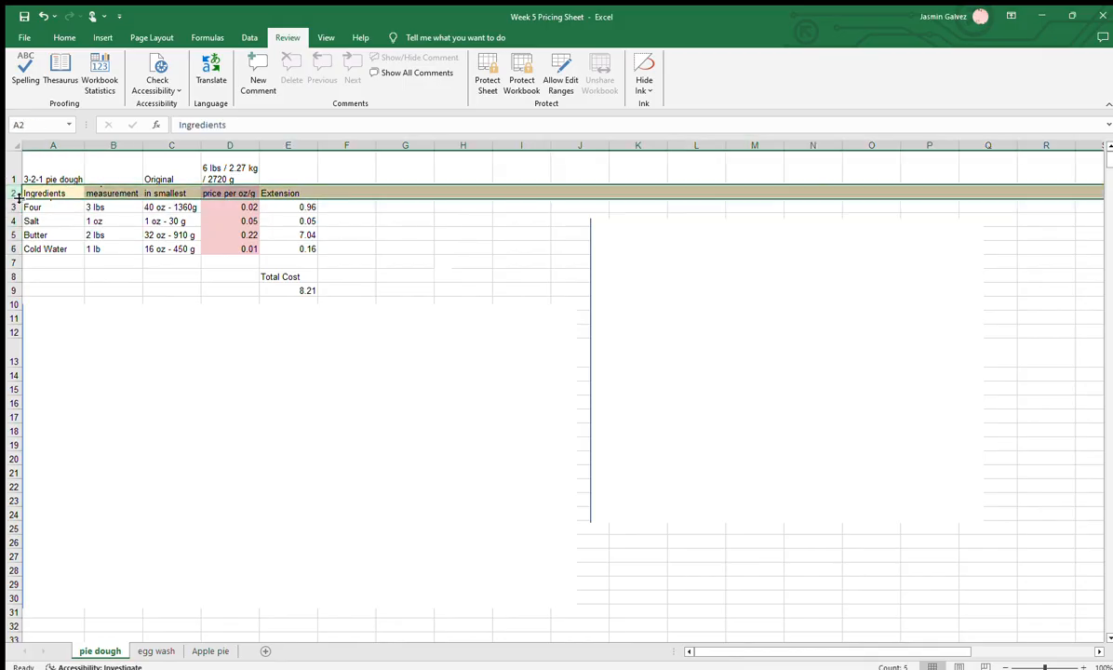
double_click(15, 199)
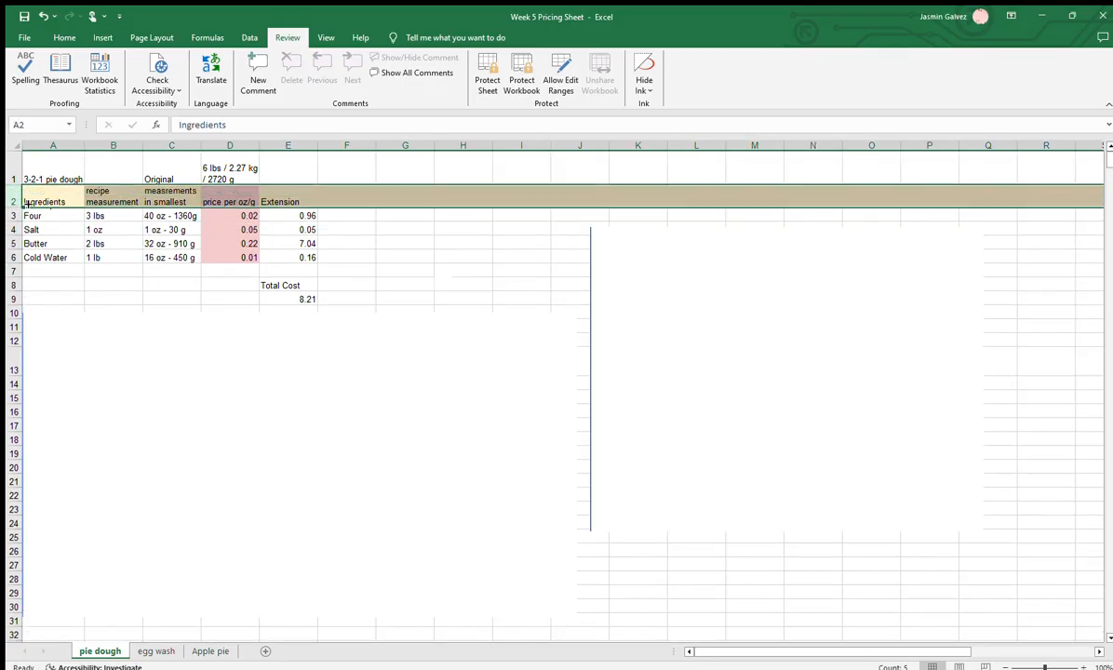
left_click(147, 242)
left_click_drag(175, 215, 177, 254)
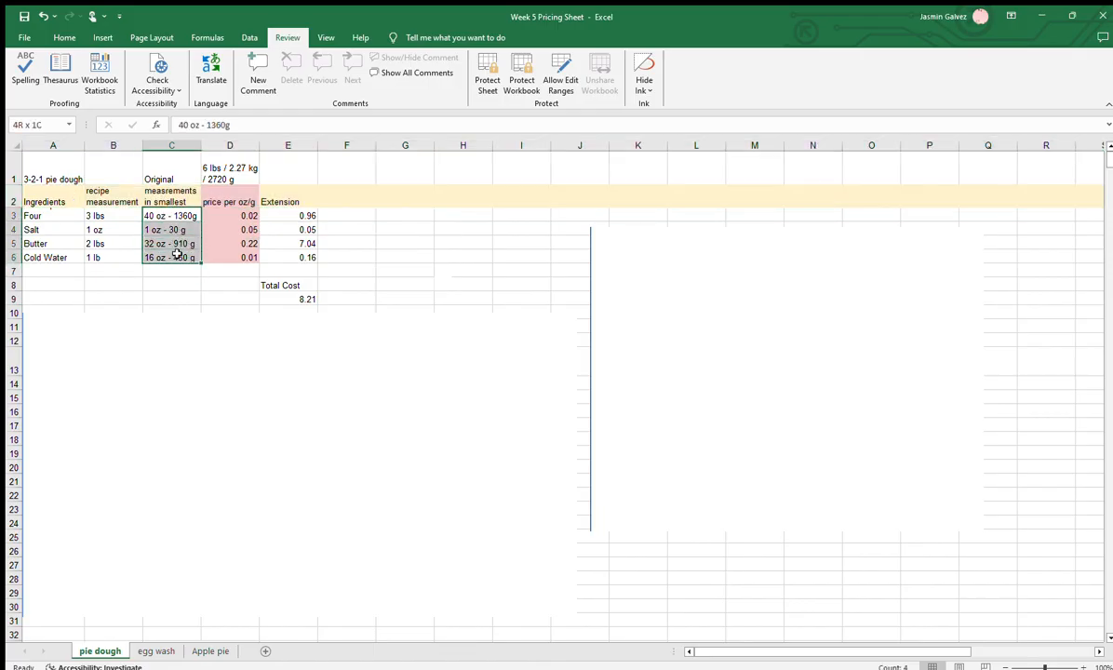
left_click(170, 240)
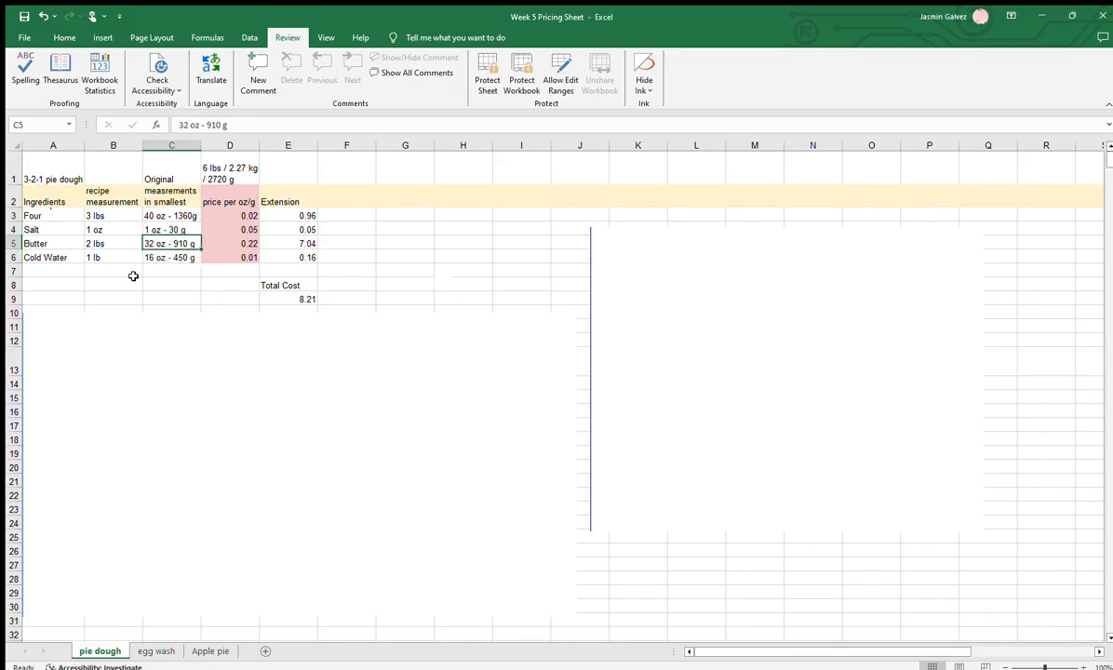
left_click_drag(240, 215, 235, 243)
Change the header in D2 to "price per oz"
left_click(249, 198)
double_click(247, 199)
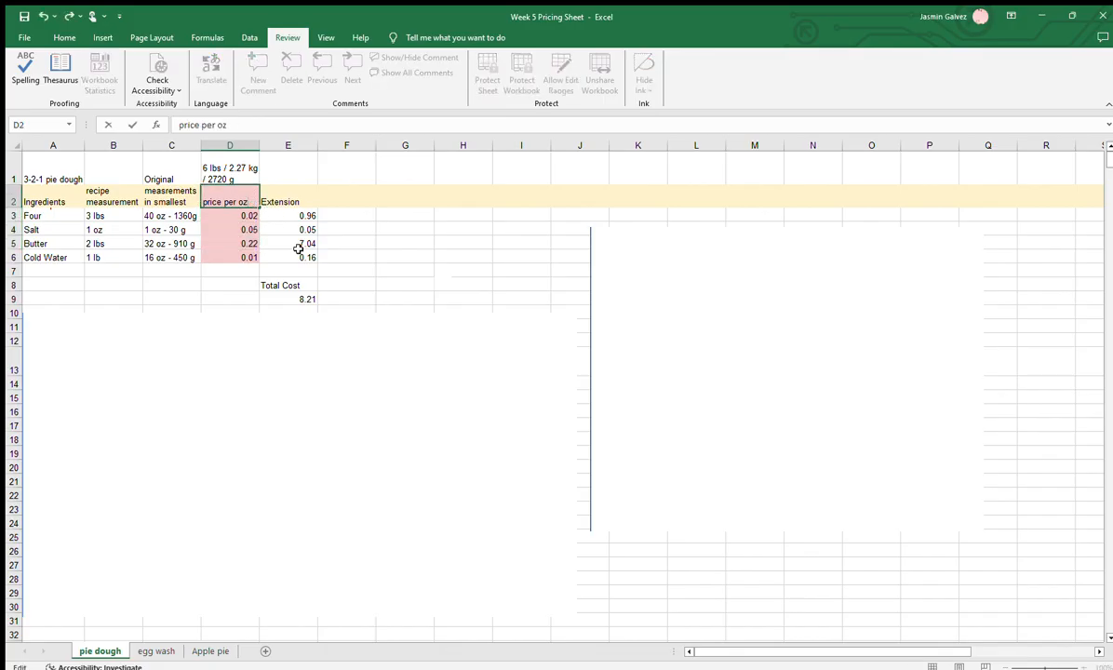
left_click(279, 232)
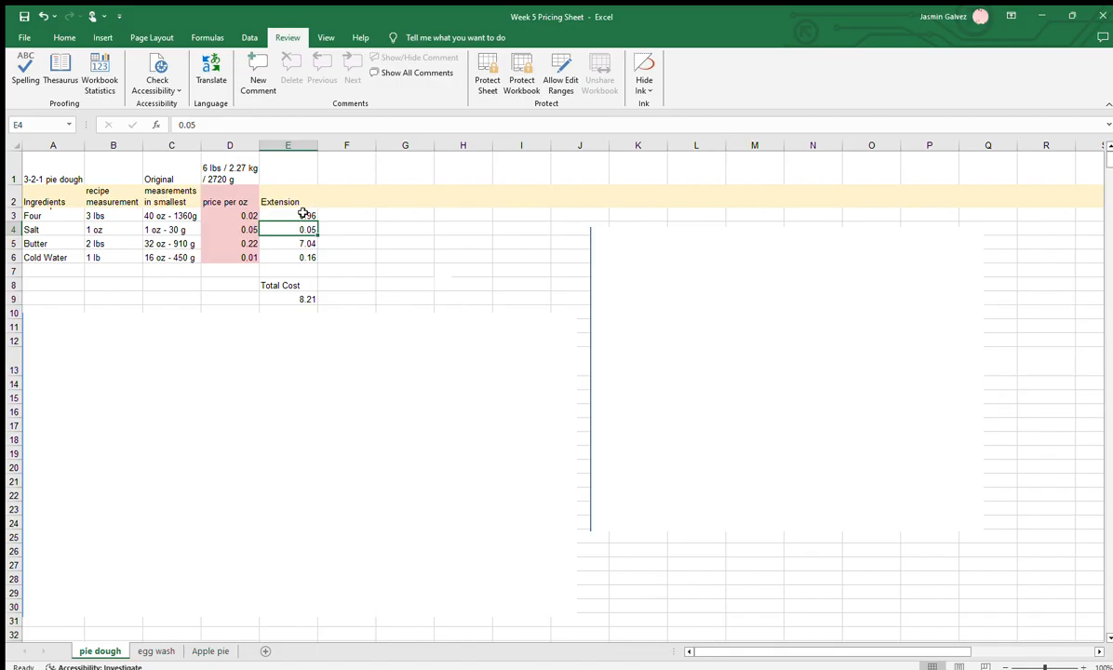
left_click(305, 198)
left_click_drag(305, 213, 304, 258)
left_click(304, 283)
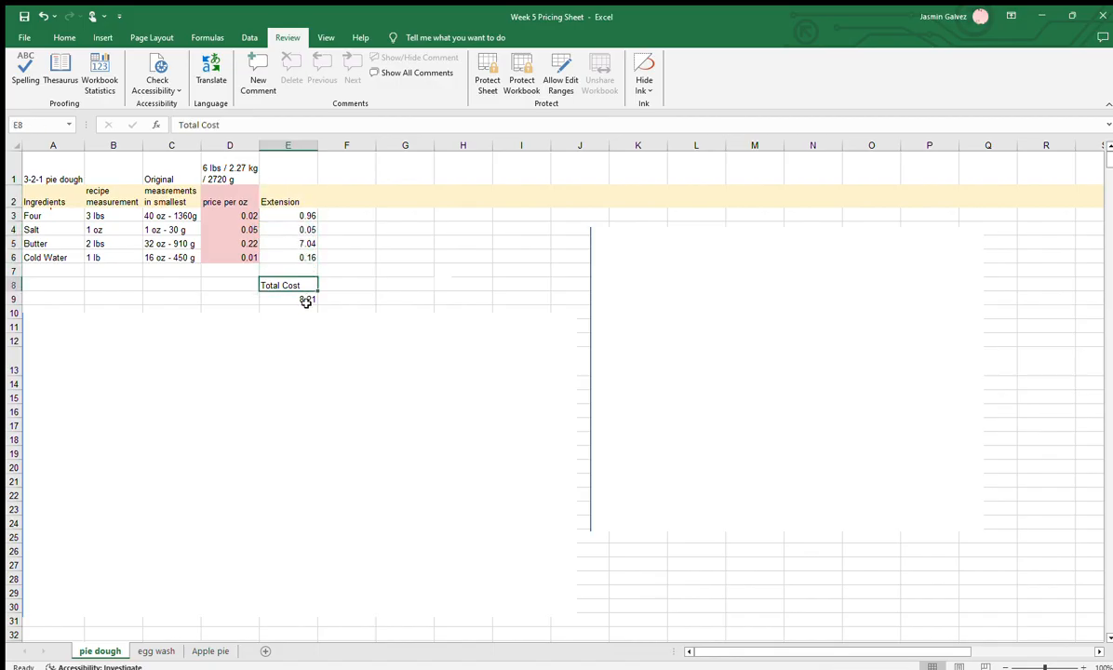
left_click(399, 245)
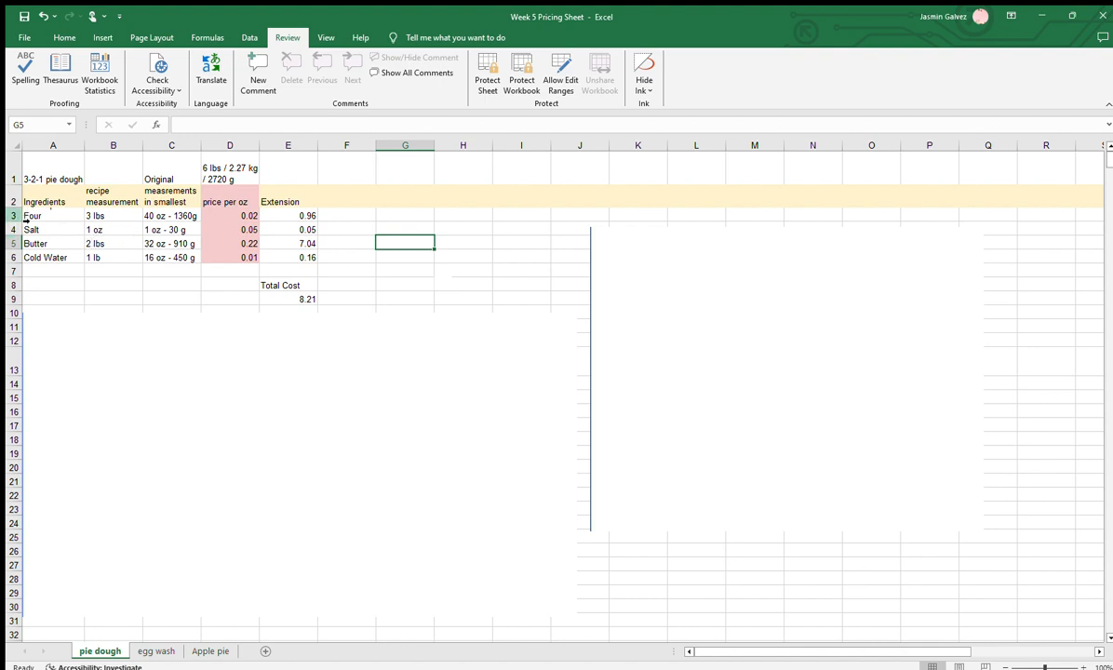
Increase the height of row 3 so the full ingredient name in A3 fits
left_click(15, 215)
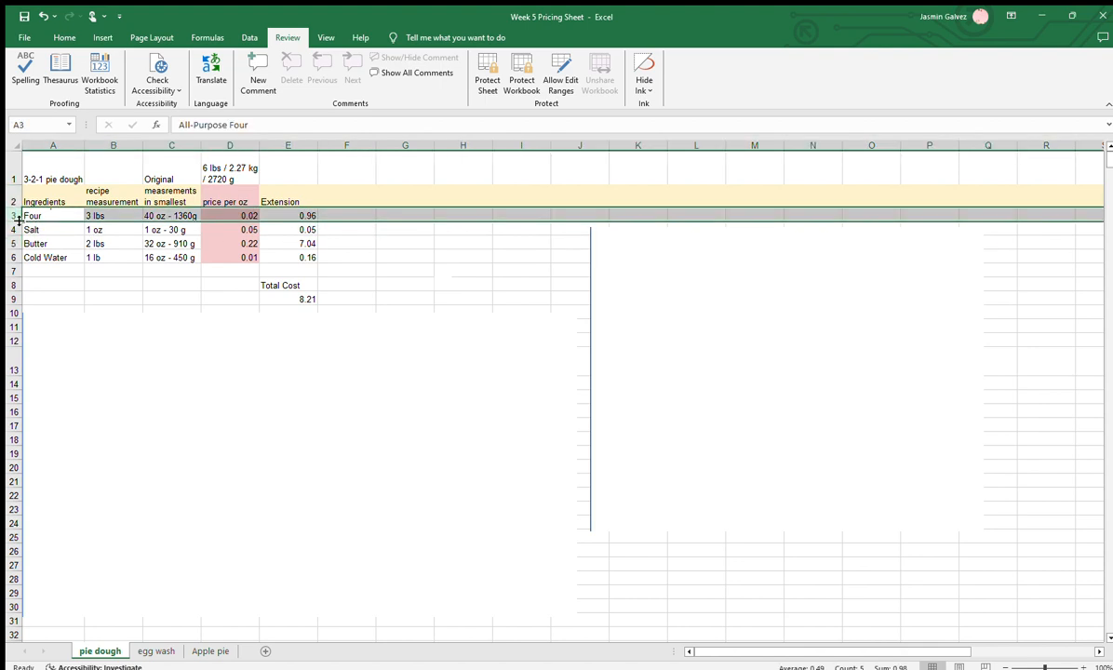
left_click_drag(16, 223, 15, 233)
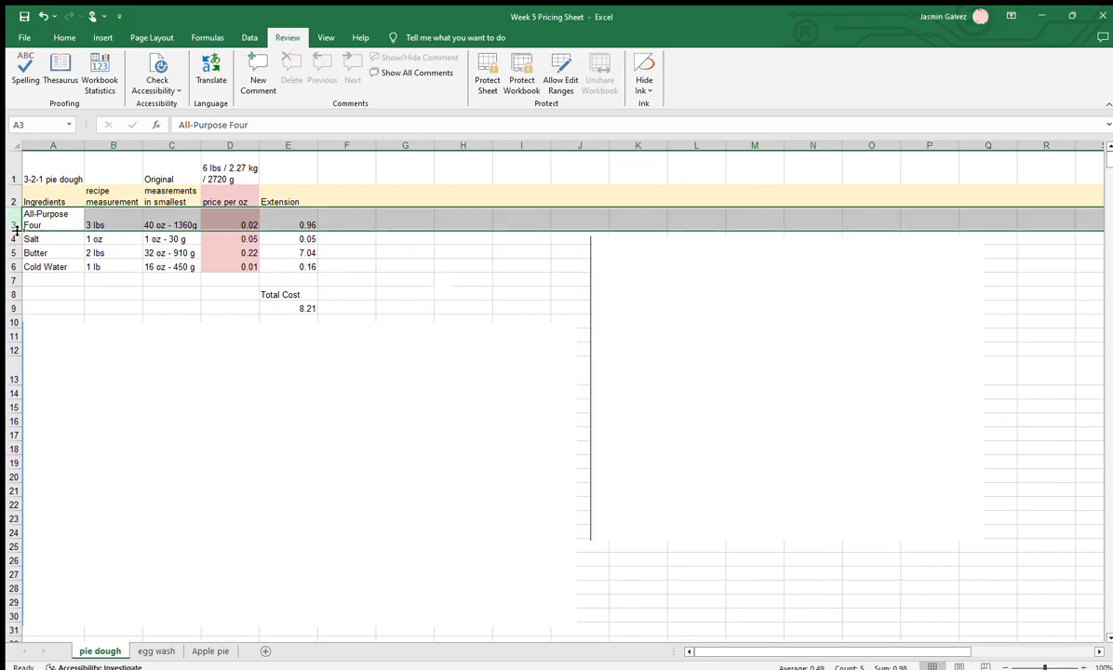
left_click(56, 217)
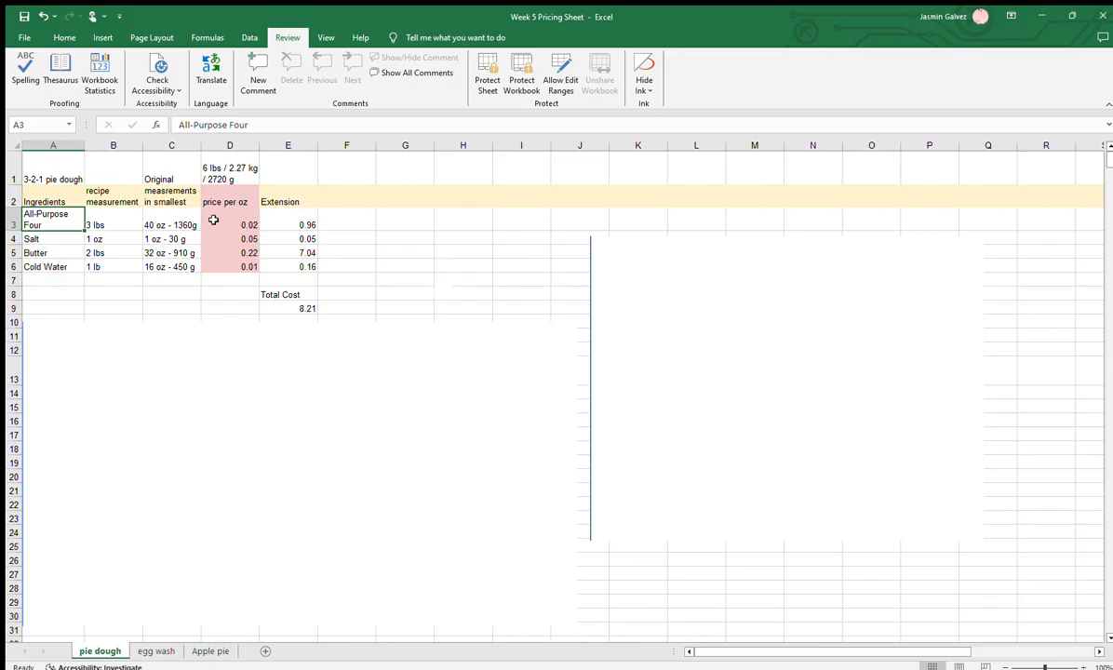
Examine the Cold Water row's quantity and price, and compare the Extension column's costs with the Total Cost
left_click(15, 266)
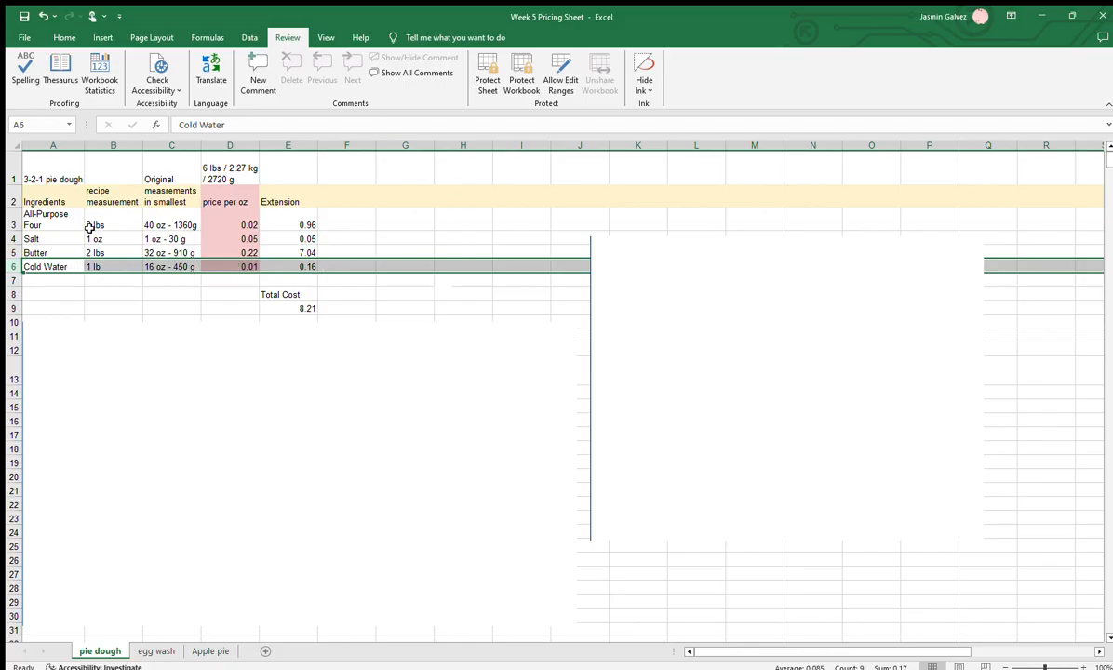
left_click(154, 268)
left_click(248, 267)
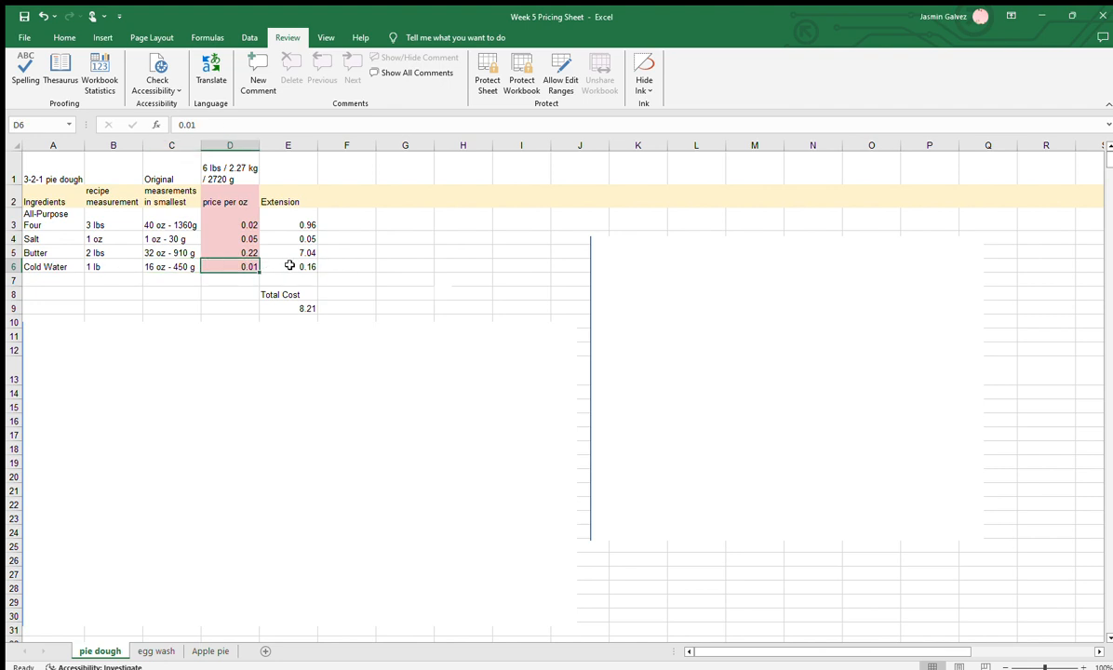
left_click(313, 226)
left_click_drag(303, 221, 301, 273)
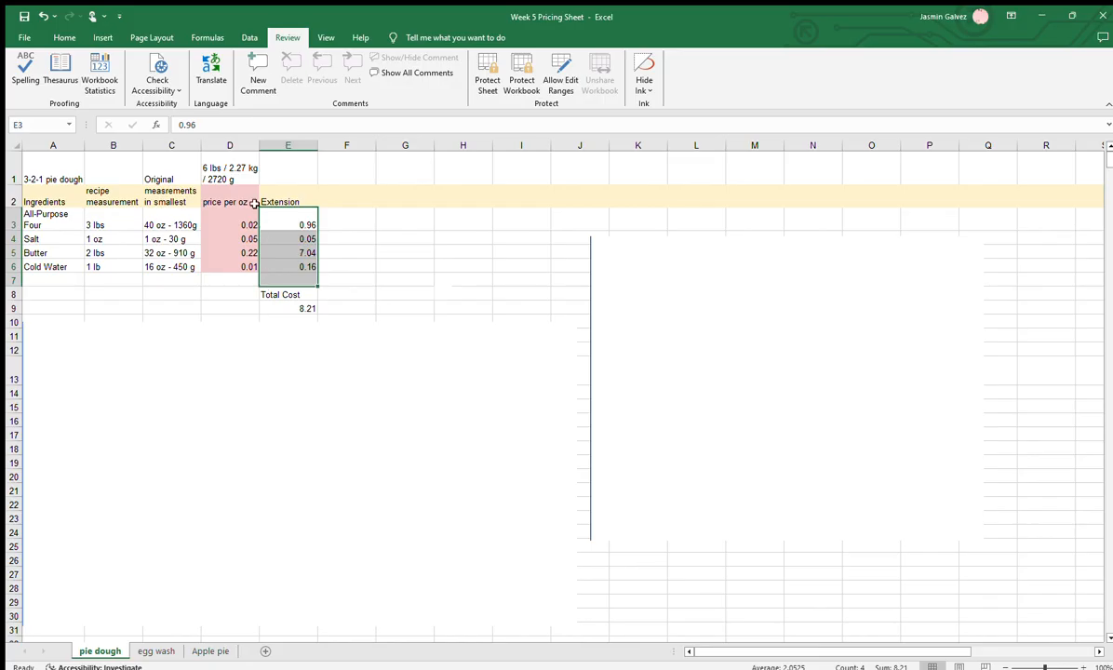
left_click(395, 220)
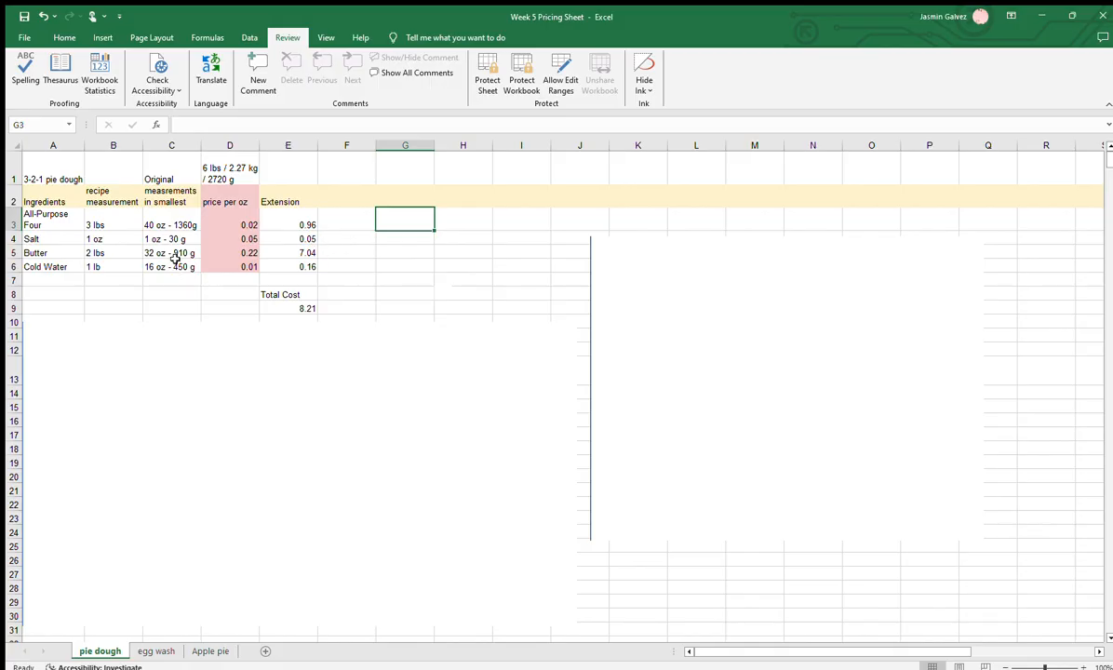
left_click(364, 250)
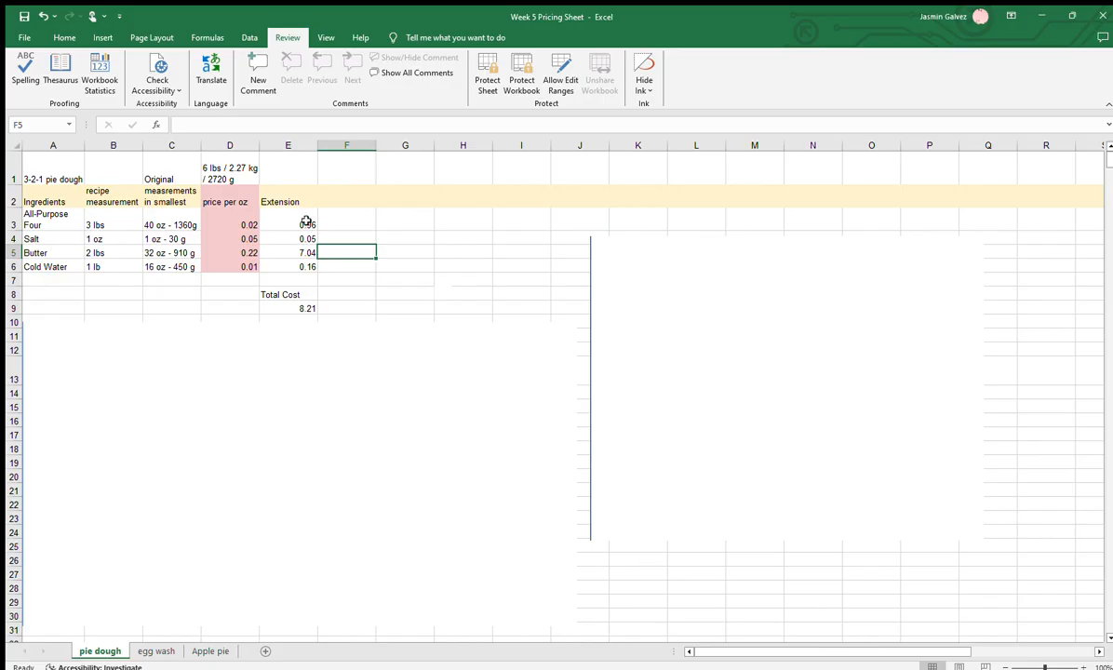
left_click(306, 221)
left_click_drag(305, 202, 302, 275)
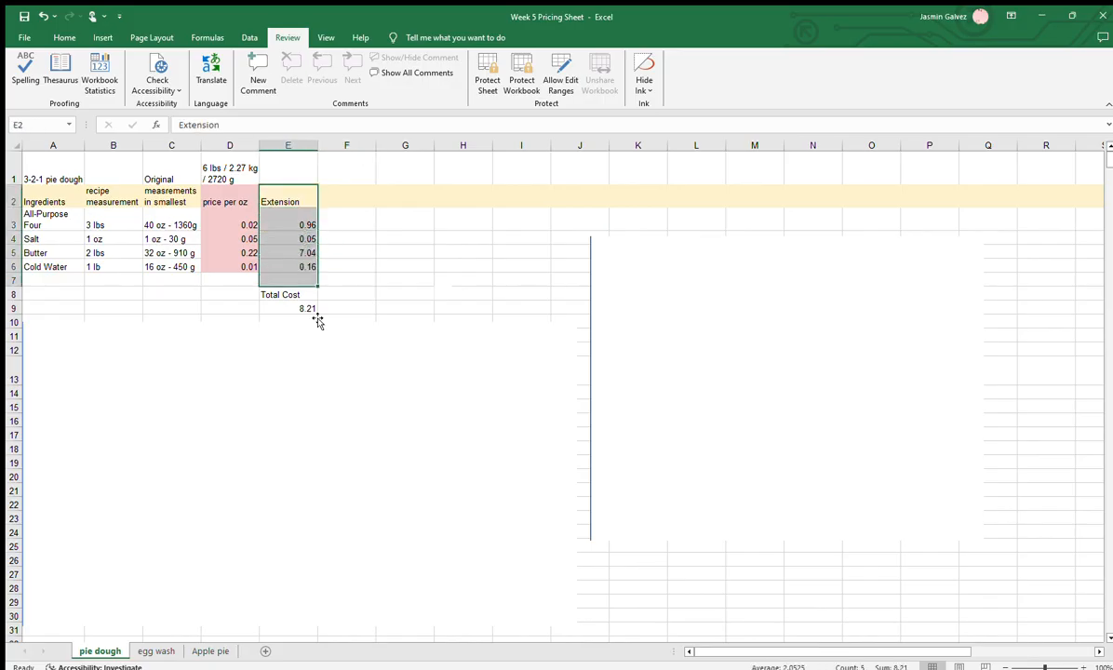
left_click(304, 308)
left_click_drag(306, 294, 305, 308)
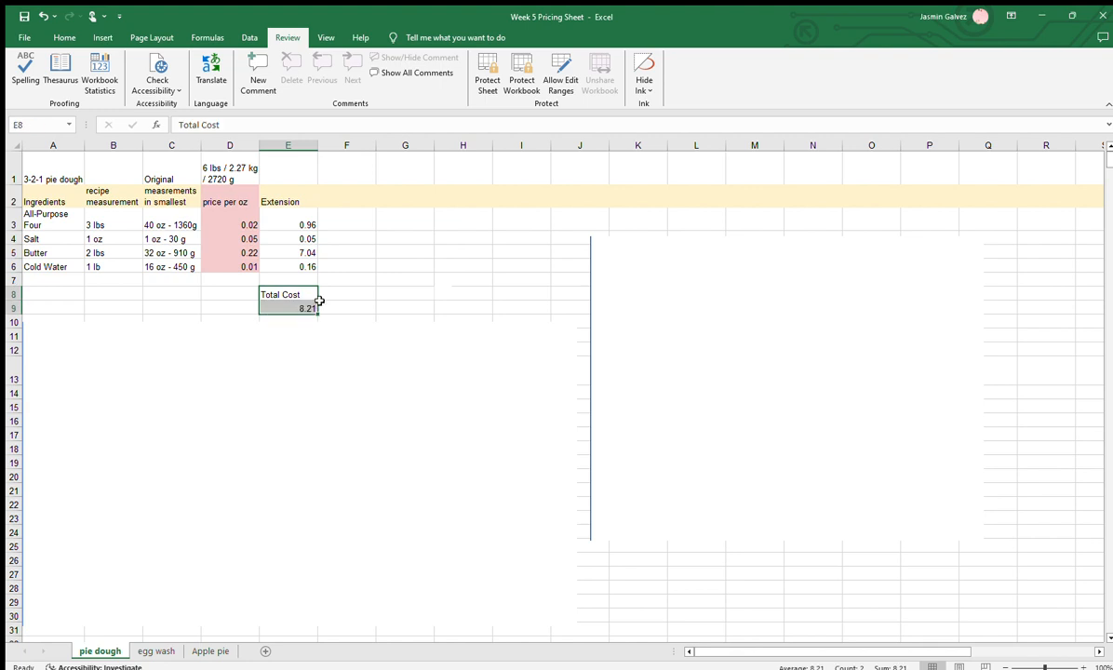
left_click(458, 250)
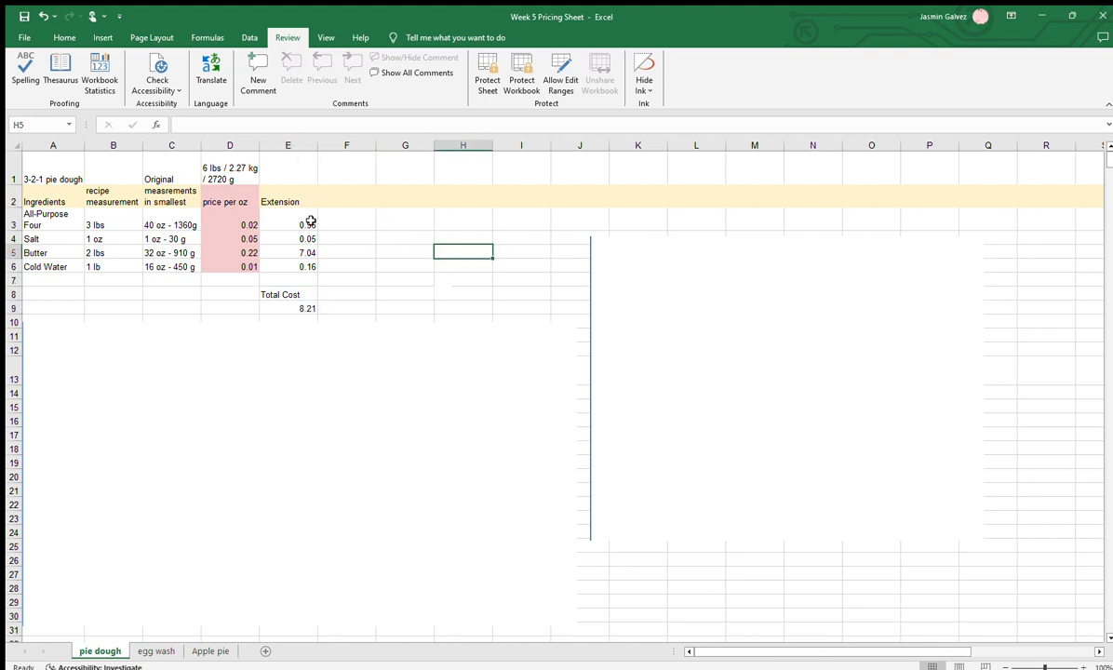
left_click_drag(311, 223, 300, 249)
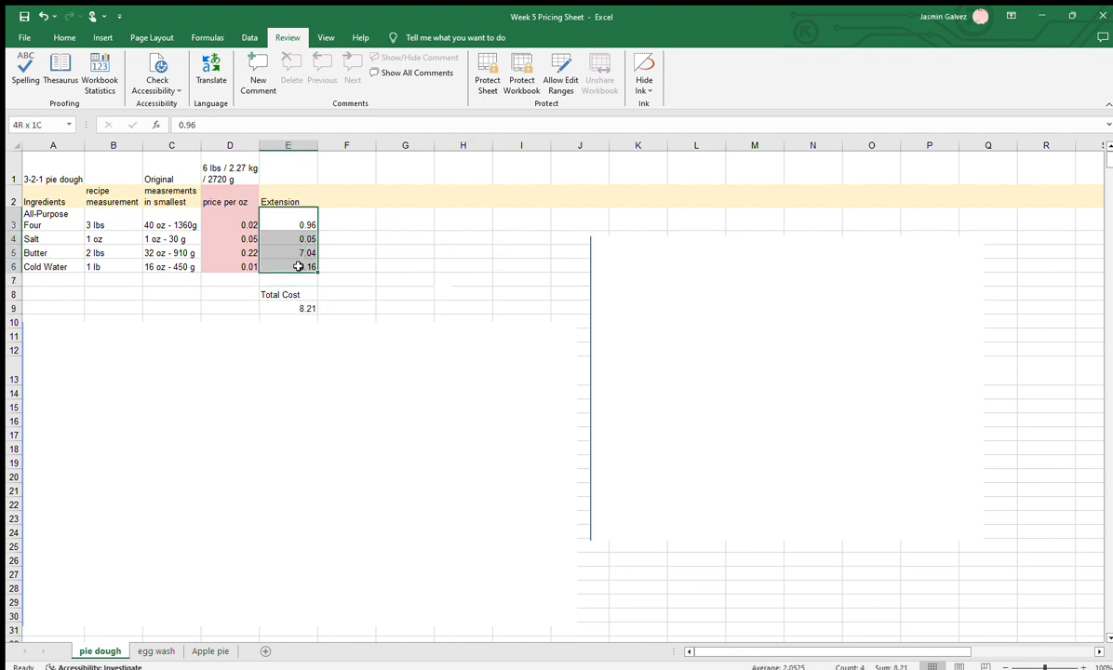
left_click(346, 249)
Sum the extension costs E3:E6 in cell G3 with AutoSum and check the resulting formula
left_click(393, 221)
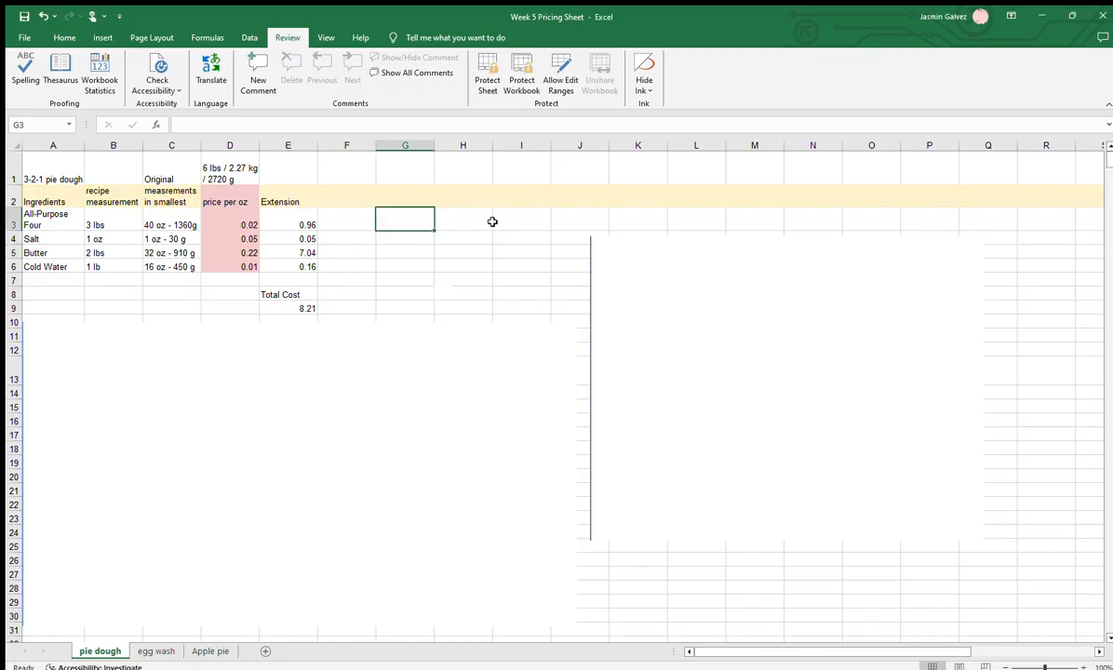
left_click(102, 37)
left_click(56, 37)
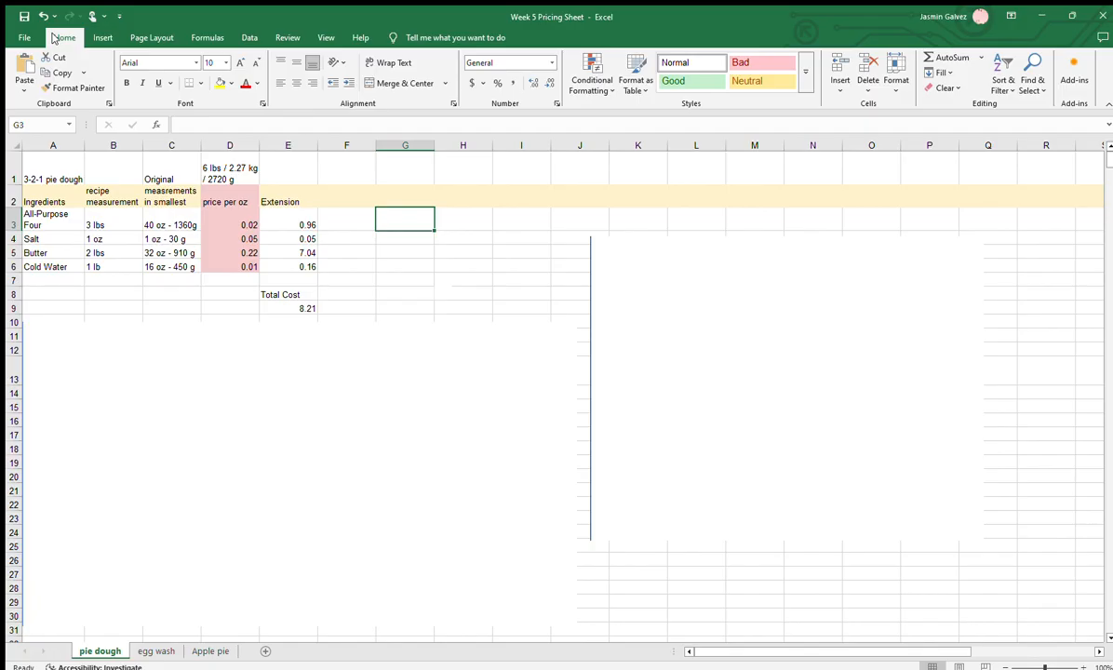
left_click(947, 57)
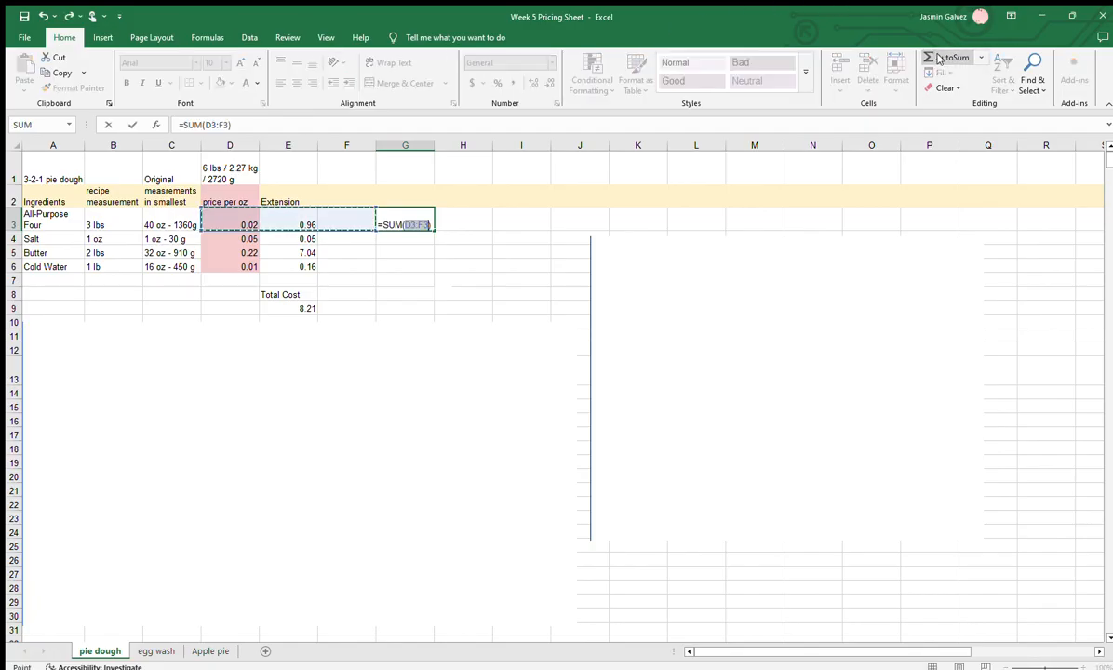
left_click_drag(286, 225, 285, 260)
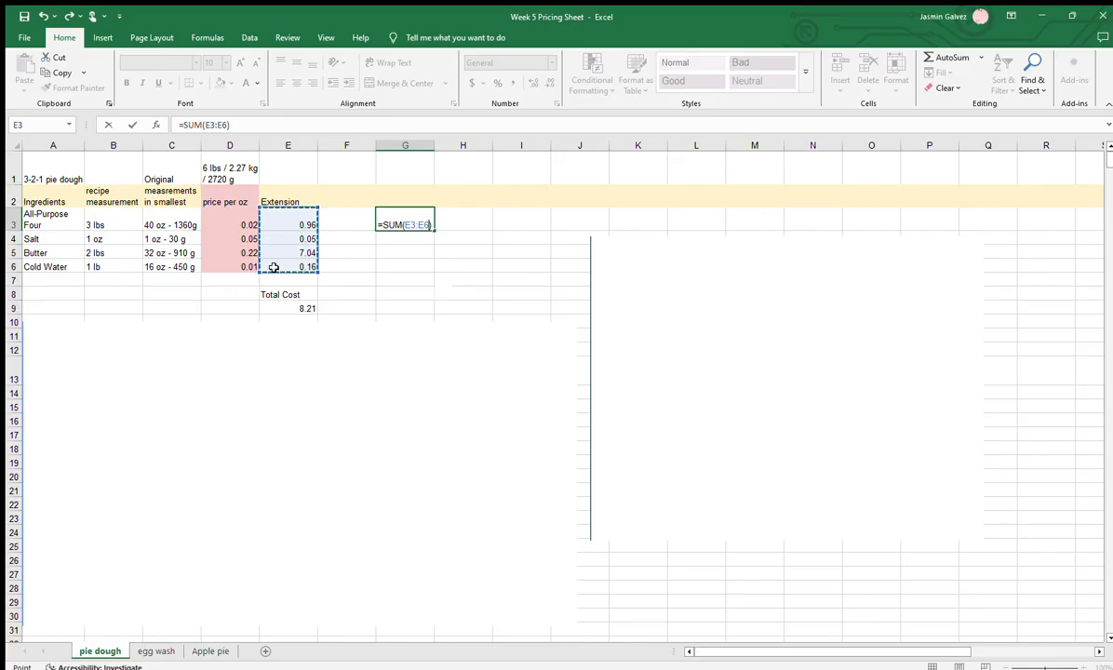
key("Return")
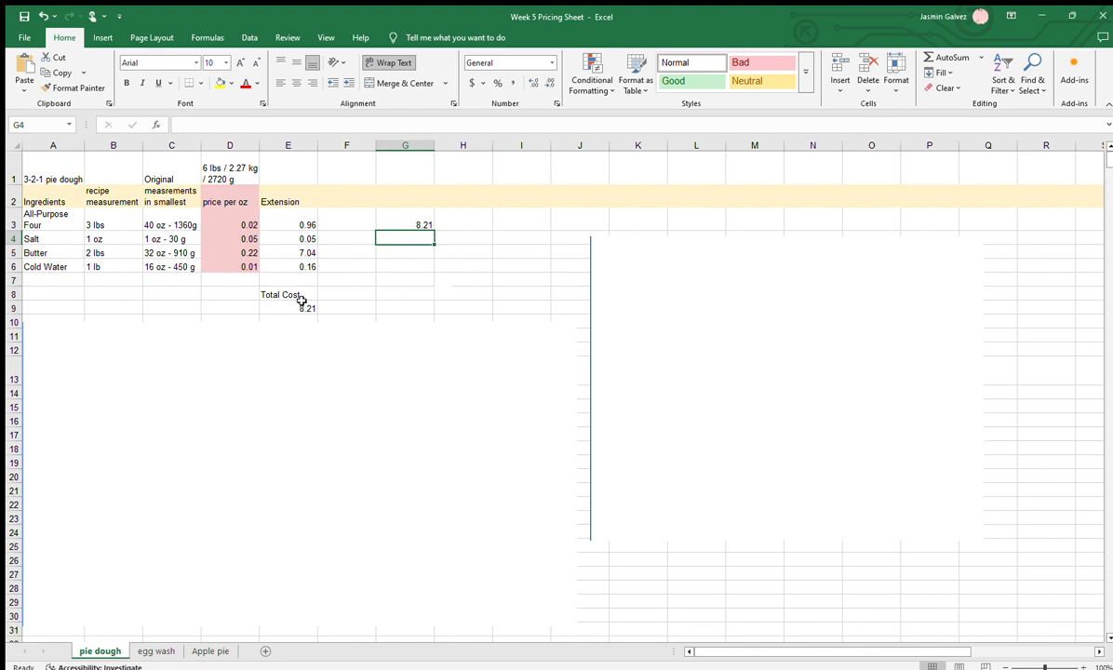
left_click(412, 219)
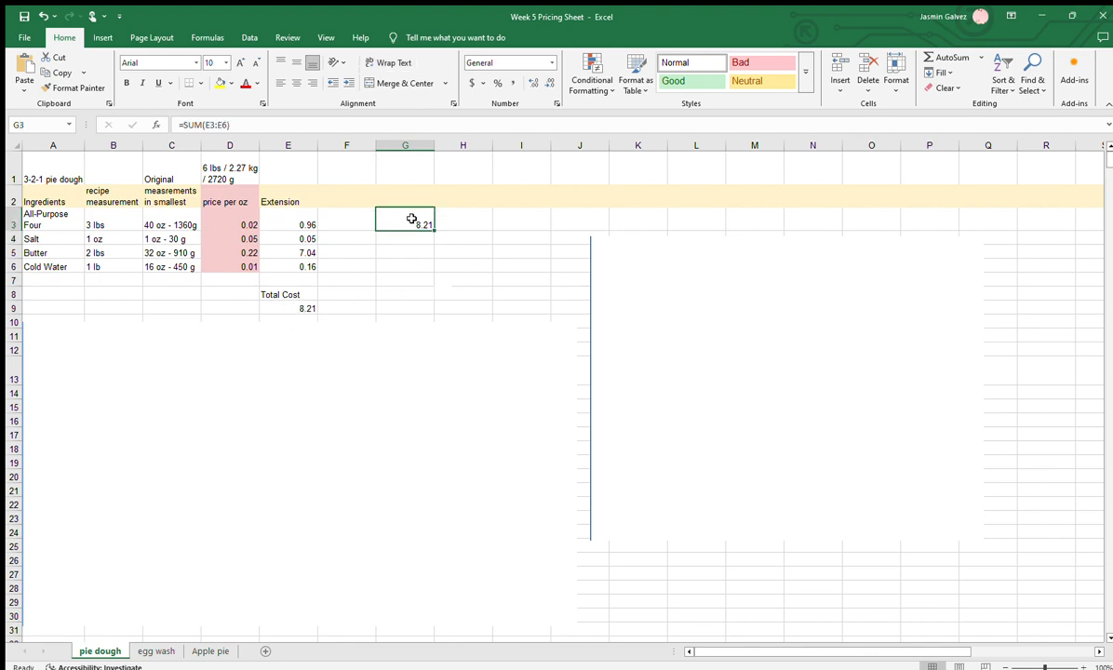
Clear the extension sum from cell G3
key("BackSpace")
key("Escape")
Move the large blank picture below row 12 and the smaller one below row 10, uncovering the wanted-amount headings and the batch calculations
left_click(619, 402)
left_click_drag(698, 307, 412, 425)
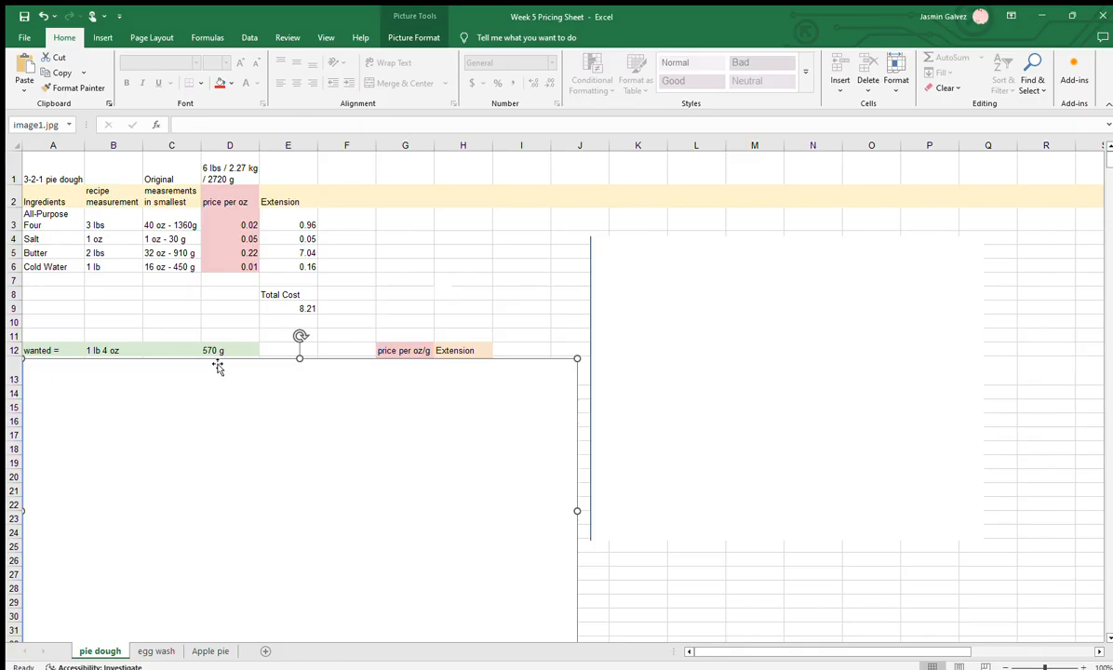
left_click(860, 328)
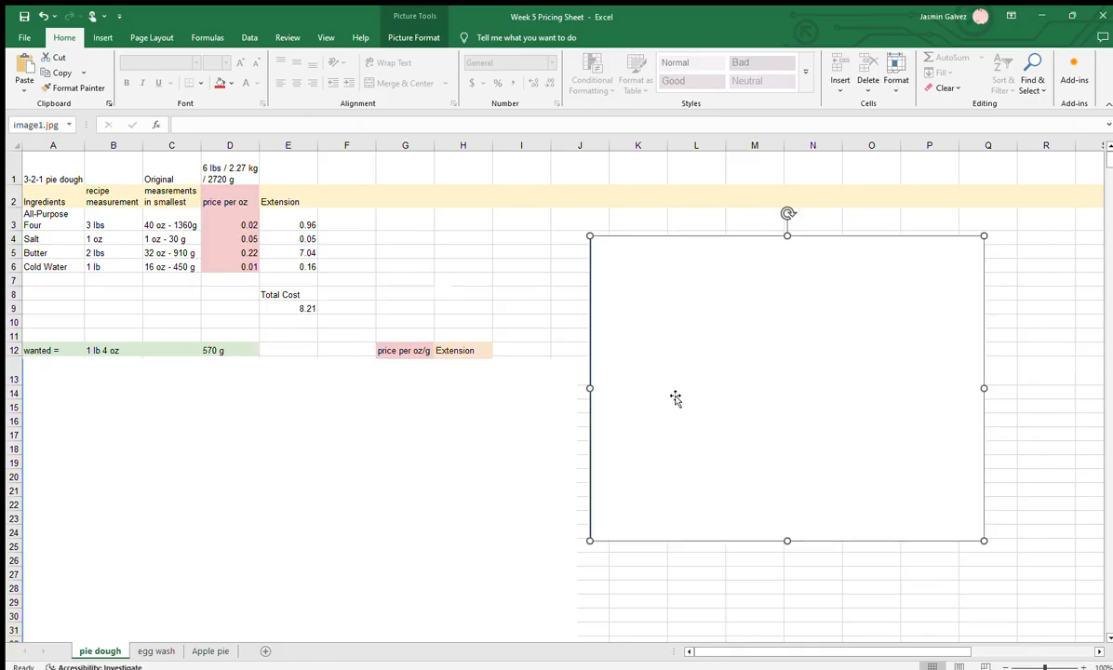
left_click_drag(654, 395, 669, 489)
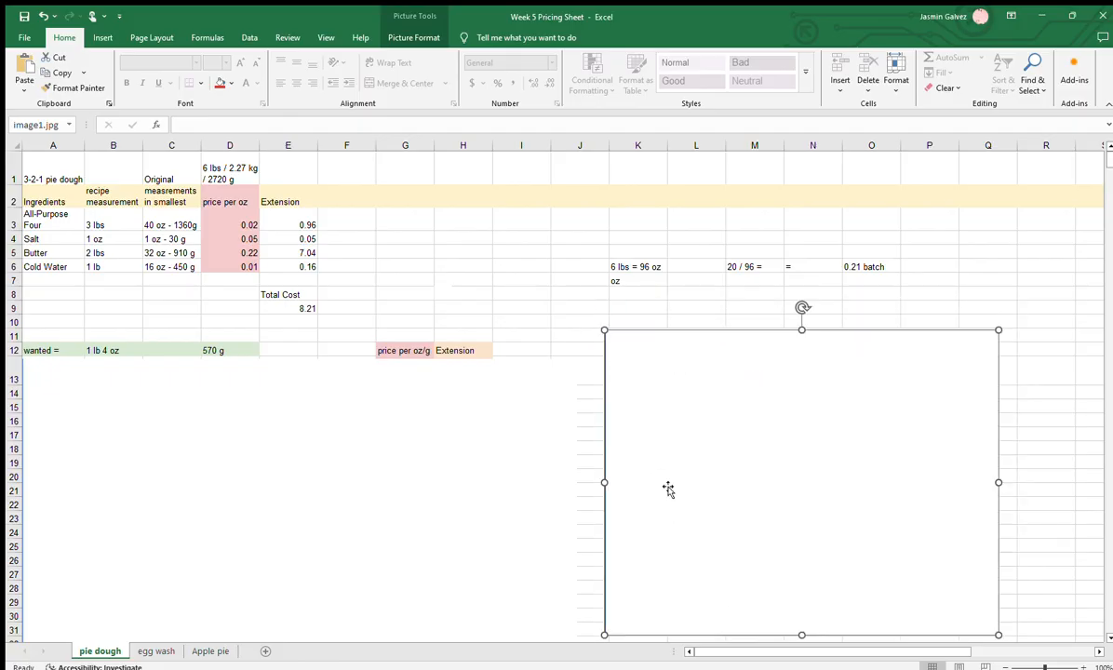
Increase the height of row 7 so the full pound-to-ounce conversion in K7 fits
left_click(618, 266)
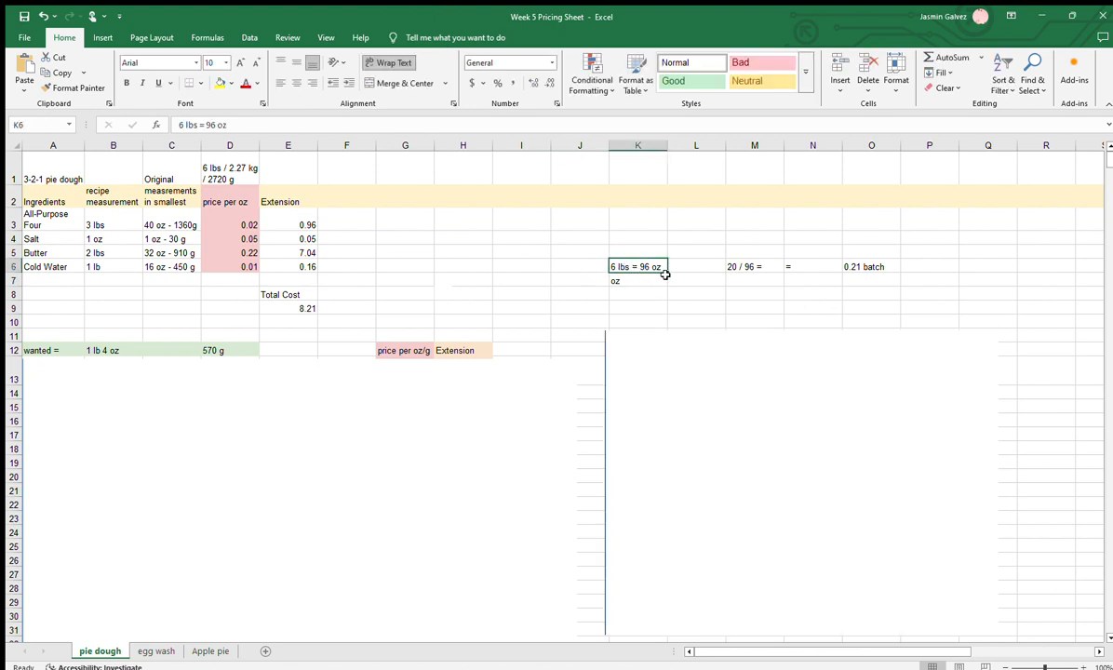
left_click(439, 290)
left_click(350, 278)
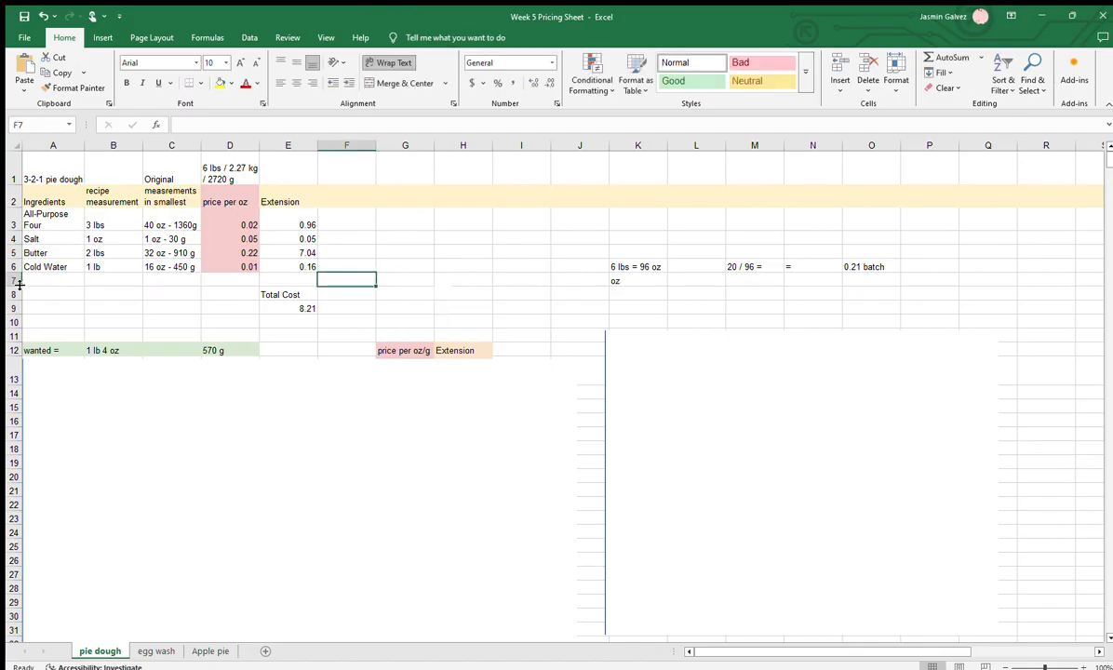
left_click_drag(15, 284, 14, 304)
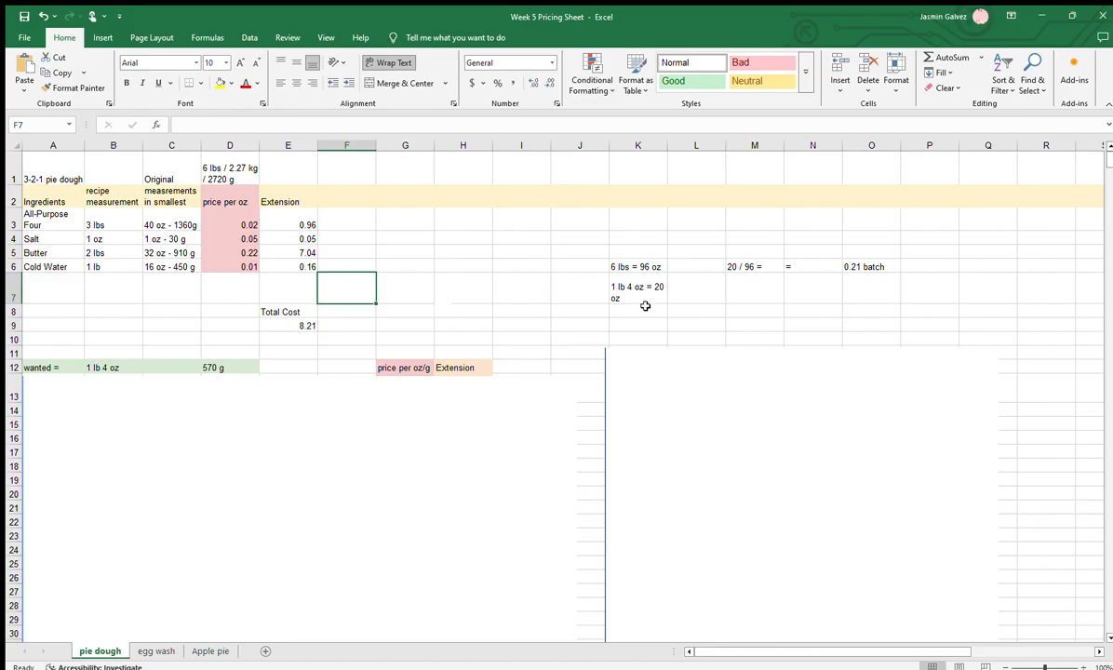
Increase the height of row 6 so the full batch result in N6 fits
left_click(696, 289)
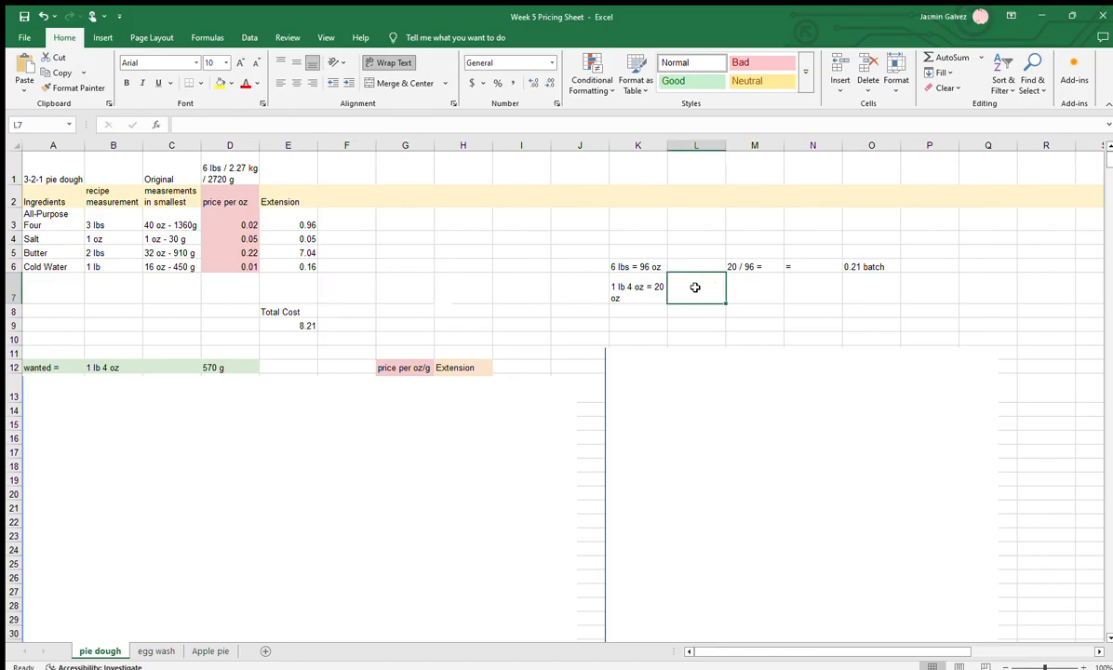
left_click(721, 218)
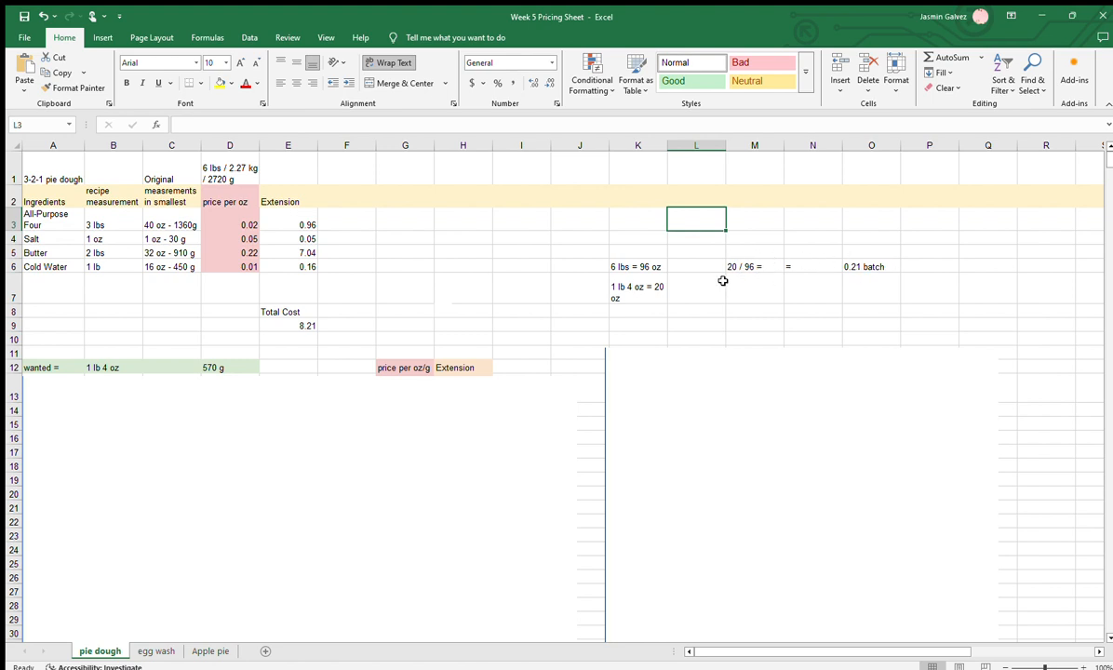
left_click(633, 266)
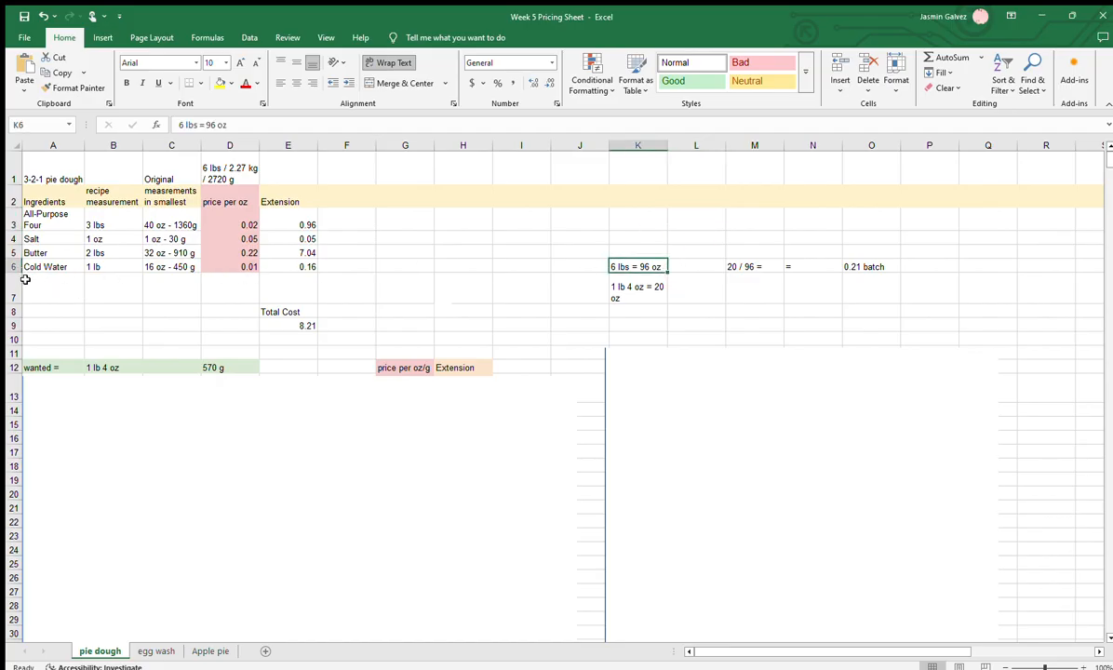
left_click_drag(14, 272, 7, 289)
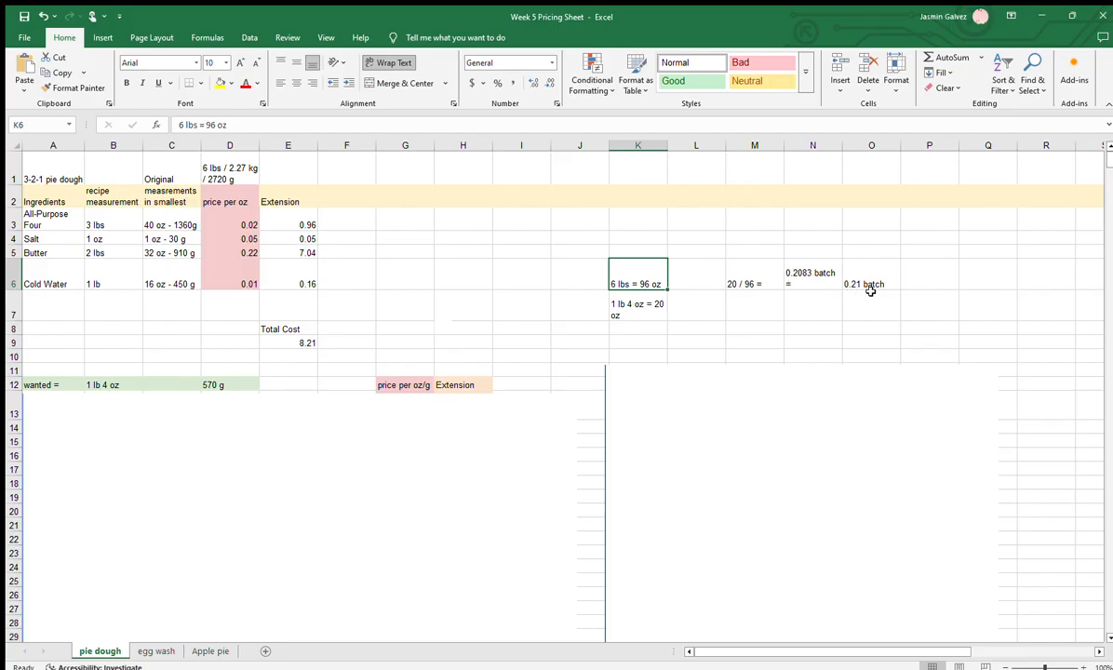
Move the smaller blank picture clear of K13:M13, placing it from column N onward, to uncover the gram-based batch calculation
left_click(703, 474)
left_click_drag(751, 447, 751, 520)
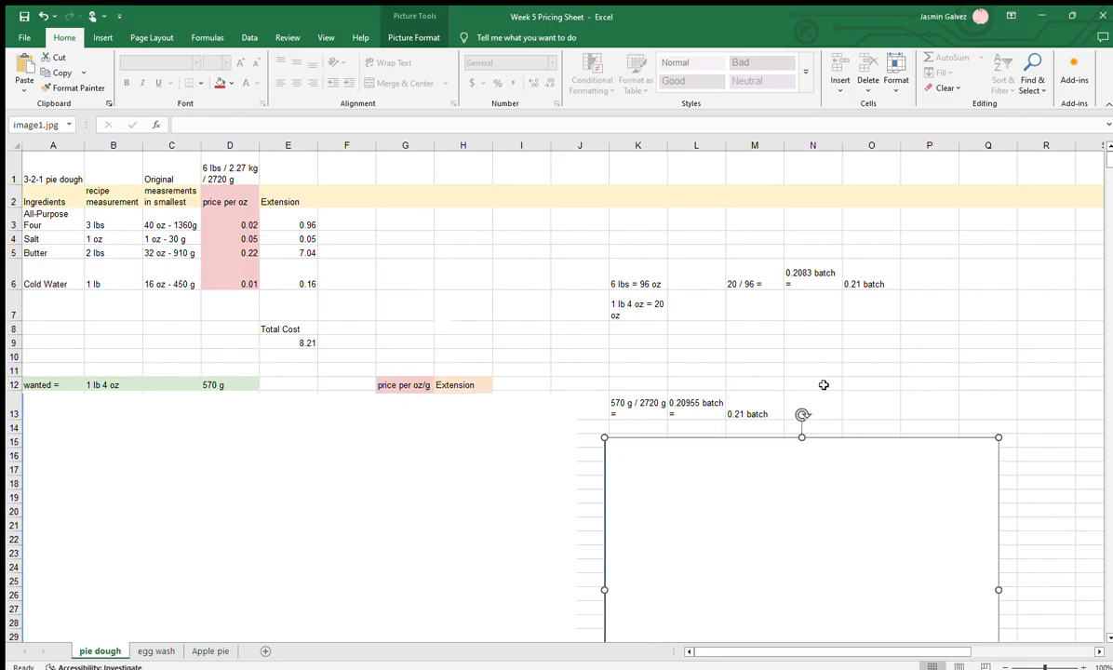
left_click_drag(759, 575, 965, 450)
Shift the large blank picture past column A to uncover the ingredient names, and highlight A13:A16
left_click(521, 525)
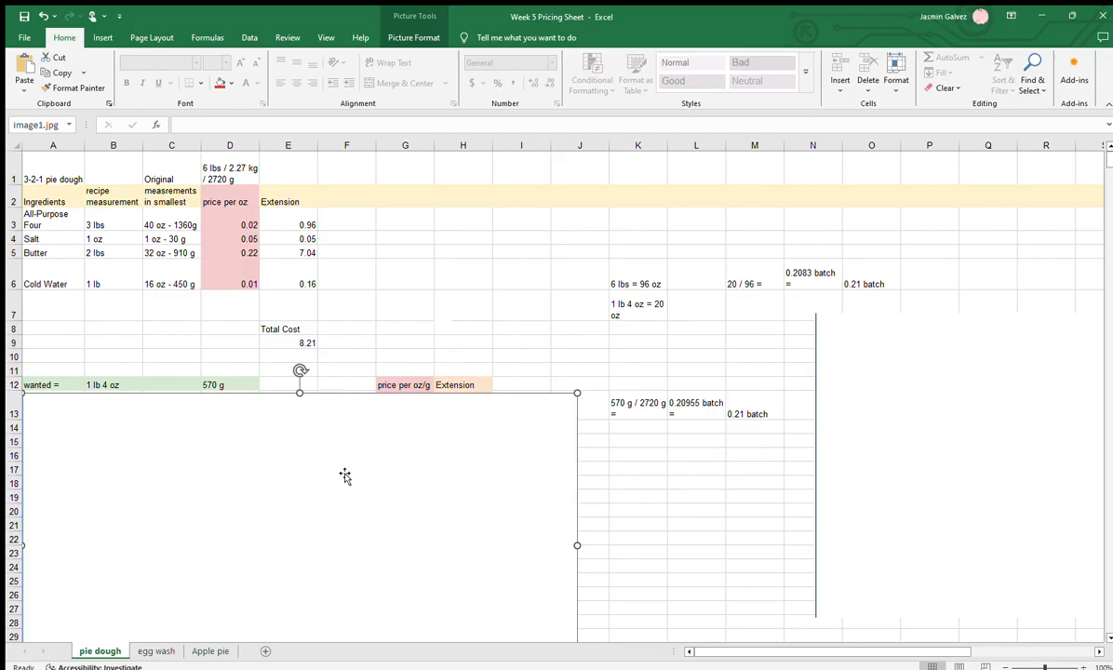
left_click_drag(196, 457, 257, 454)
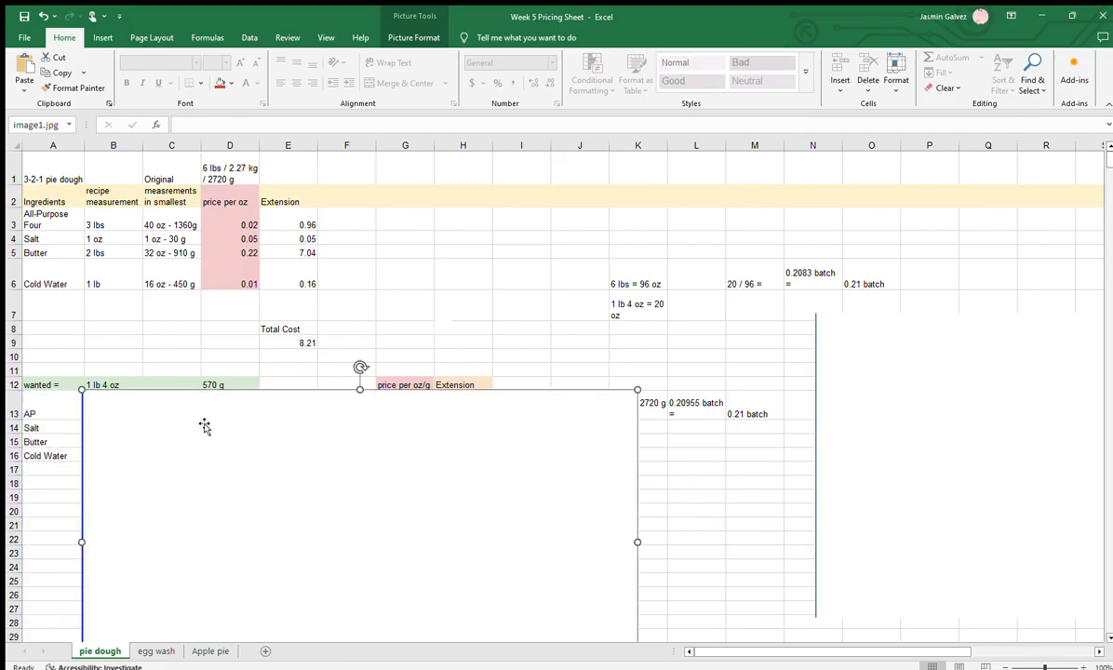
left_click(54, 384)
left_click(56, 409)
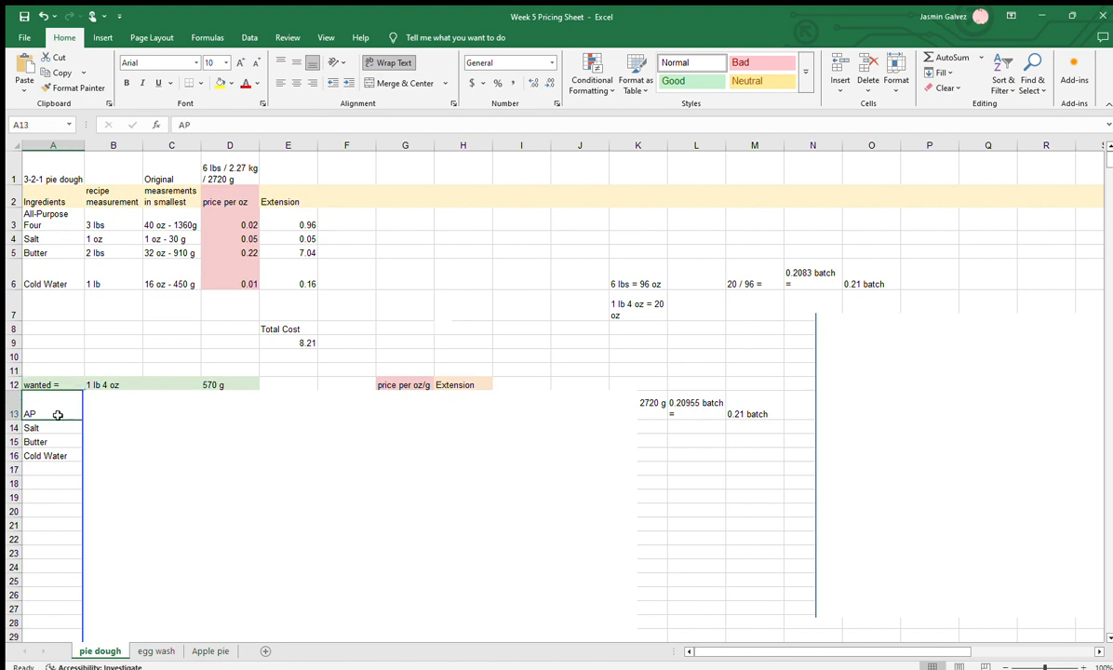
left_click_drag(56, 409, 60, 455)
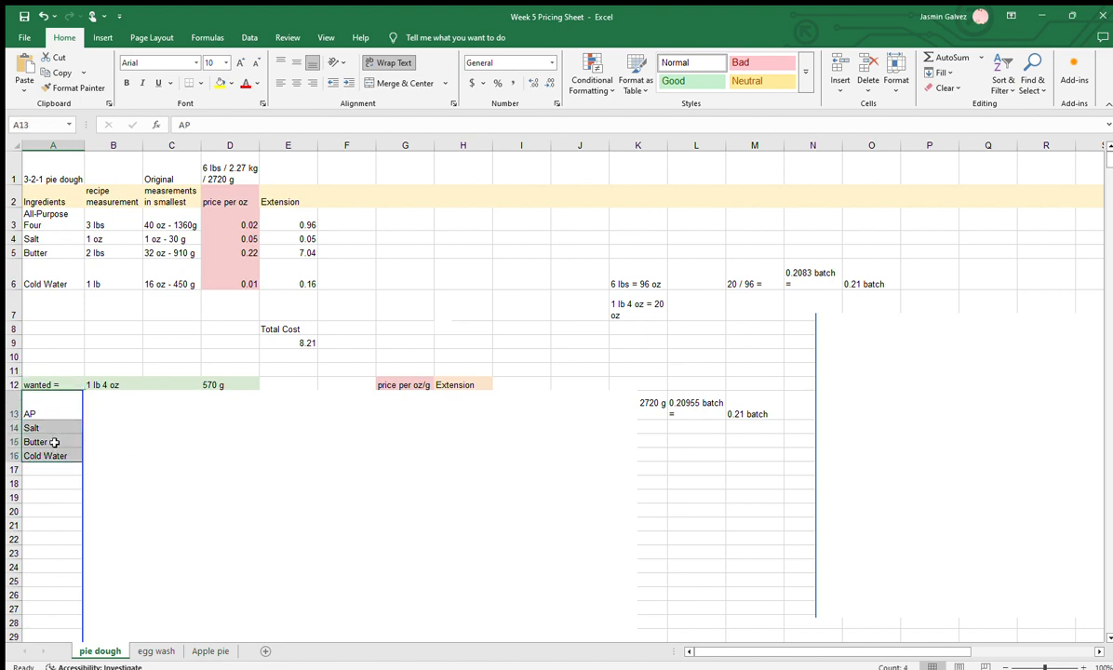
Shift the large blank picture to uncover the 0.21 multiplications in B13:B16 and the scaled gram amounts in C13:C16
left_click(159, 493)
left_click_drag(130, 502, 155, 500)
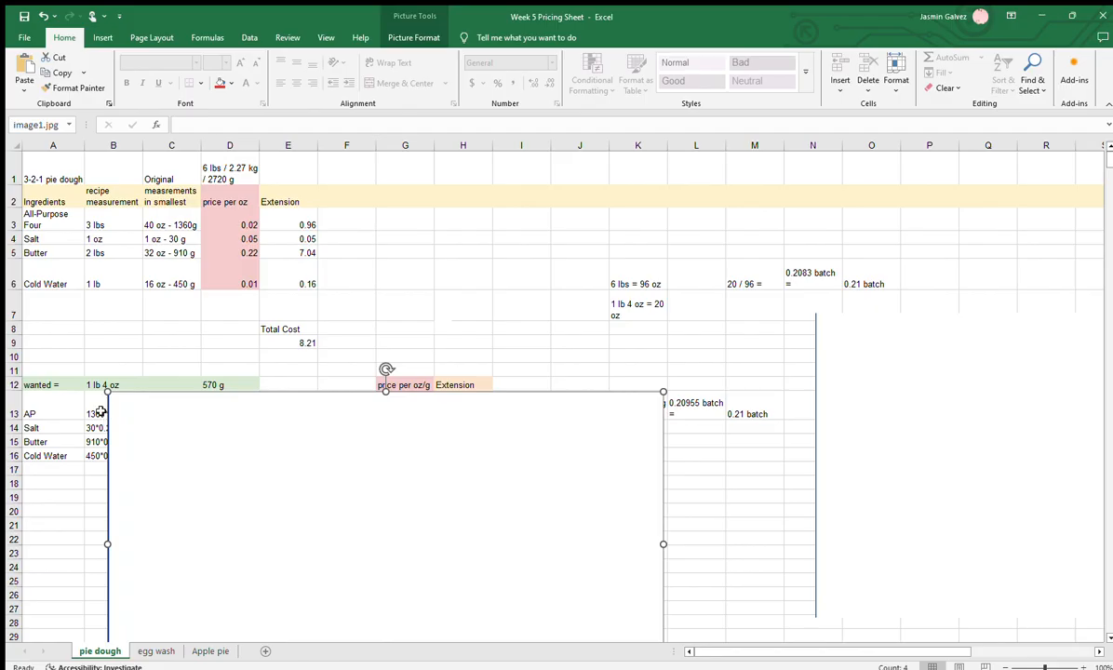
left_click_drag(154, 462, 179, 460)
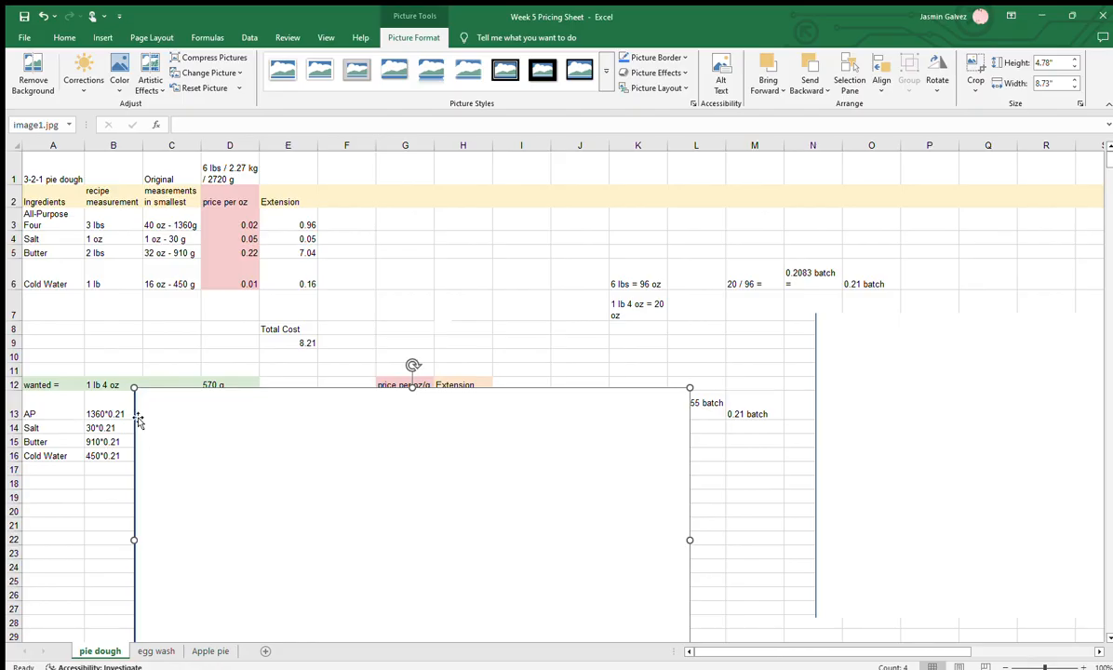
left_click_drag(181, 496, 231, 493)
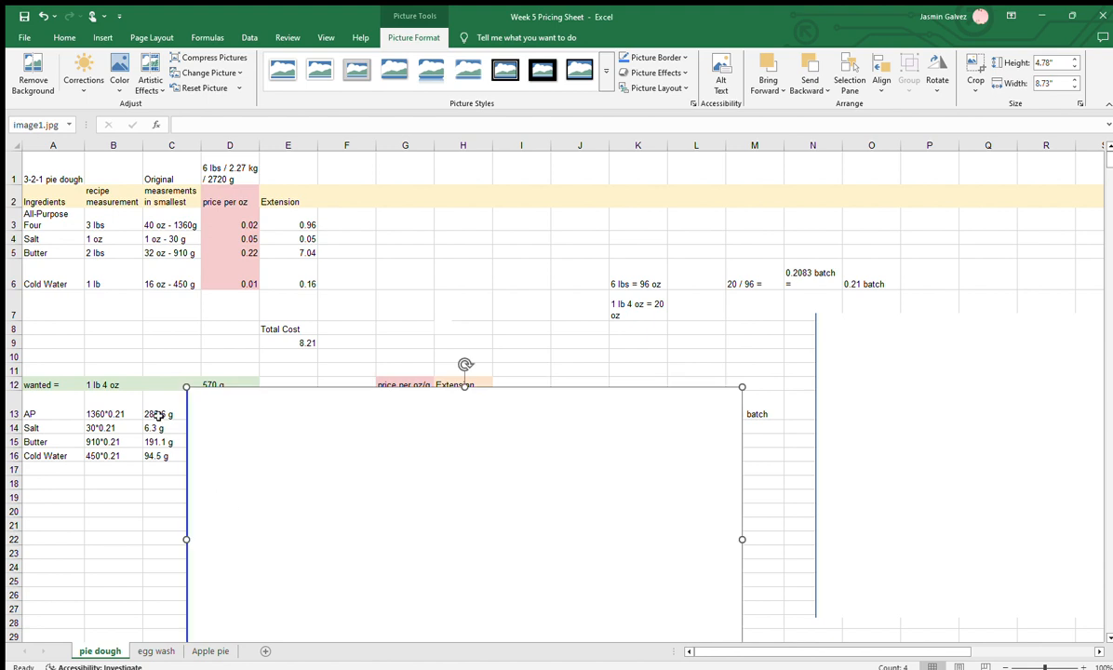
left_click_drag(159, 414, 162, 451)
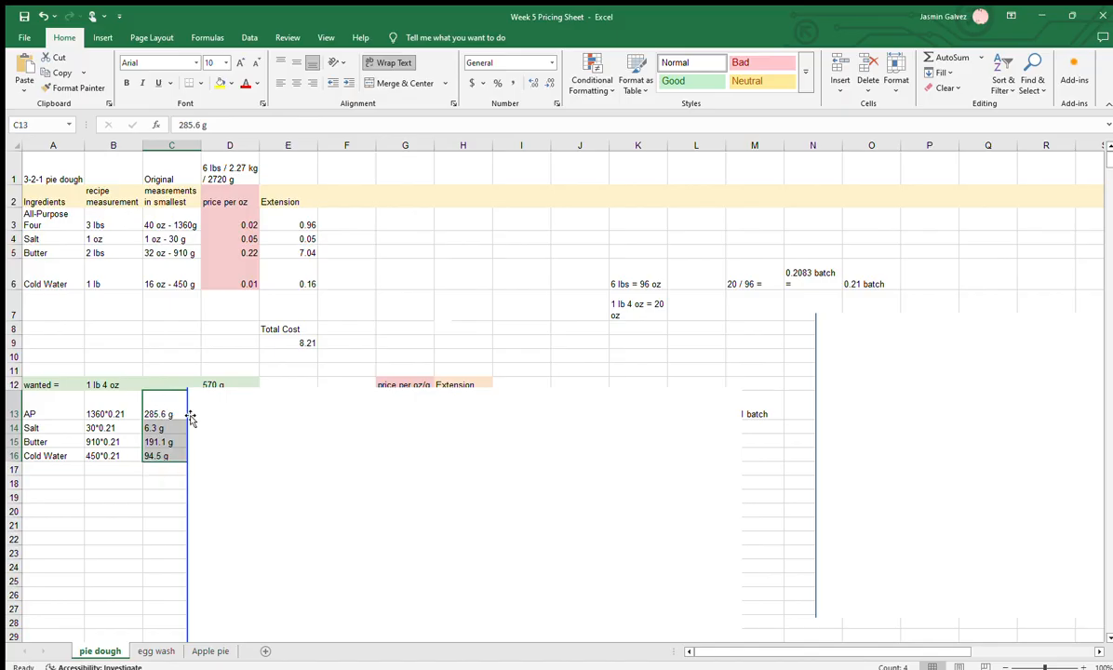
Uncover the ounce conversions in D13:D16 and compare the flour and salt values with their gram amounts in column C
left_click(161, 400)
left_click_drag(174, 402, 299, 453)
left_click(227, 465)
left_click(163, 422)
left_click_drag(165, 414, 178, 455)
left_click(184, 410)
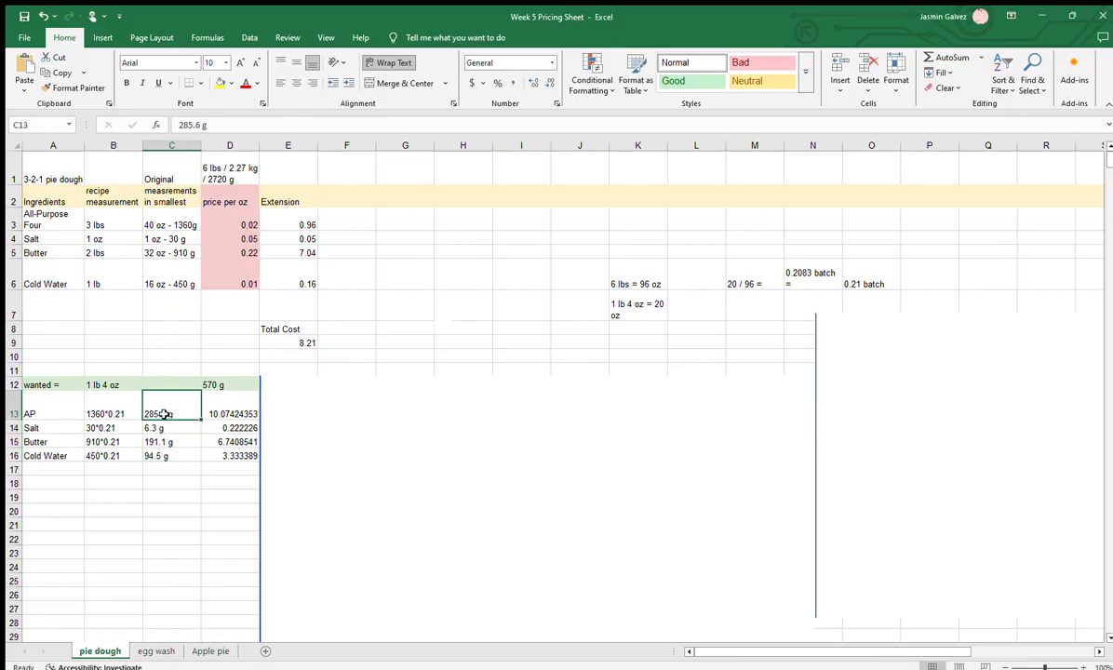
left_click(242, 410)
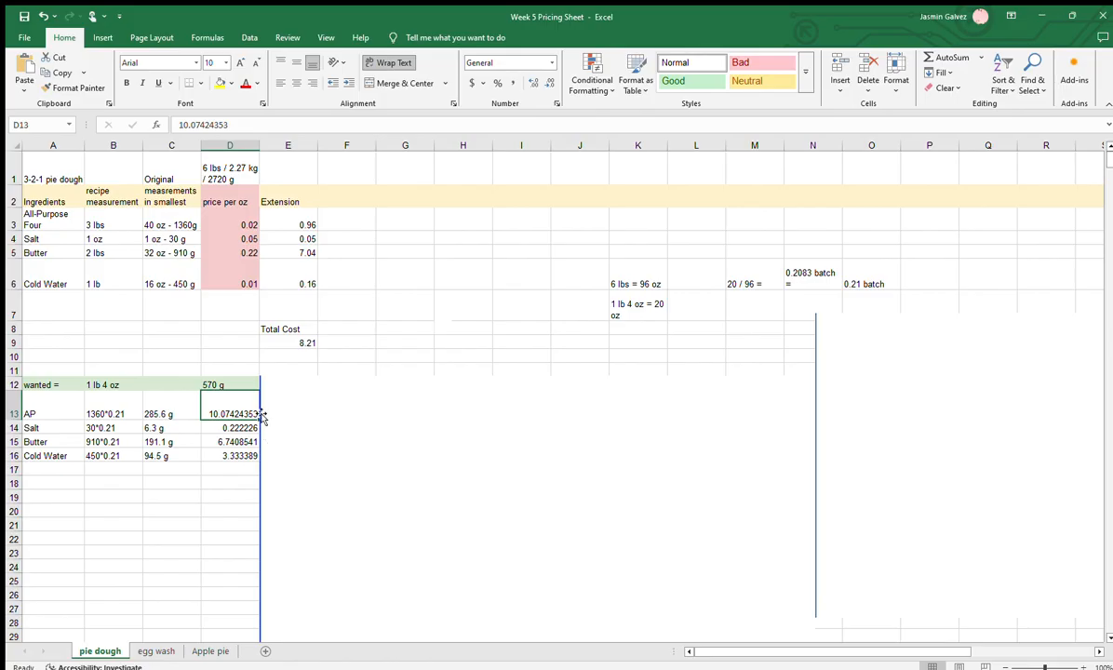
left_click(176, 432)
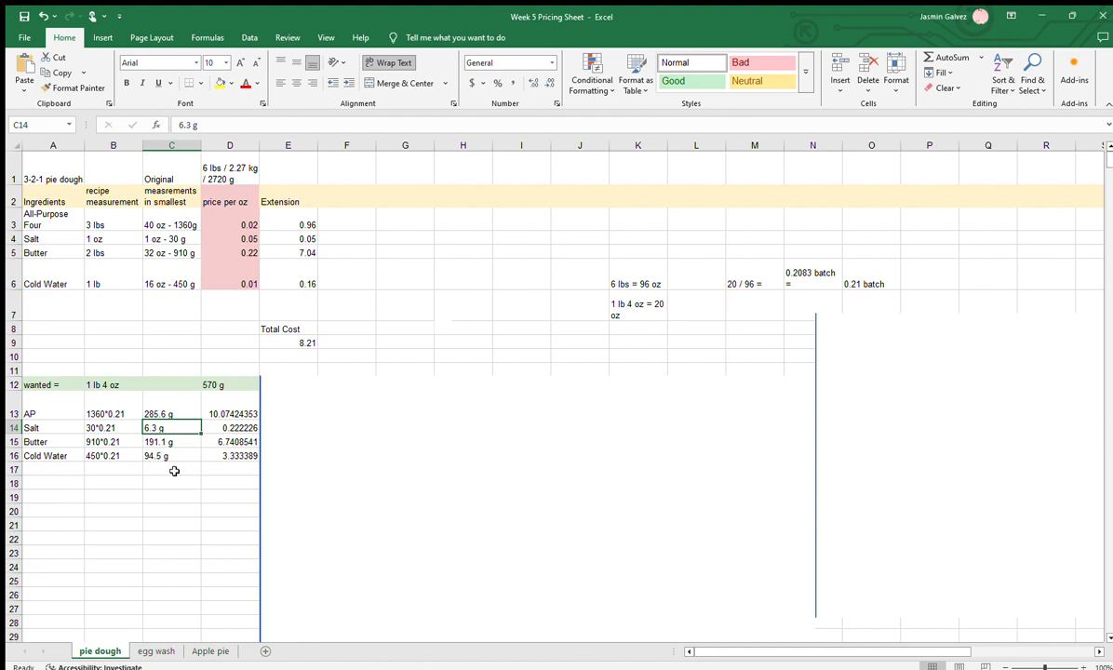
left_click(222, 429)
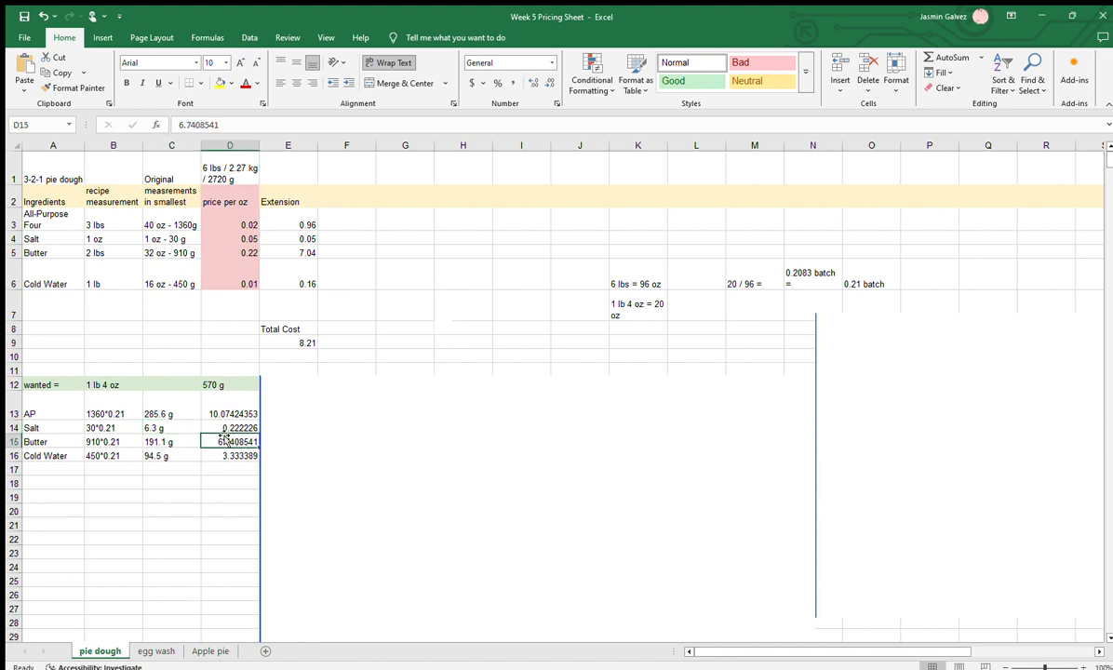
Shift the large blank picture past column G to uncover the rounded ounces in columns E and F and the price per oz/g column
left_click(316, 409)
left_click_drag(301, 480, 337, 487)
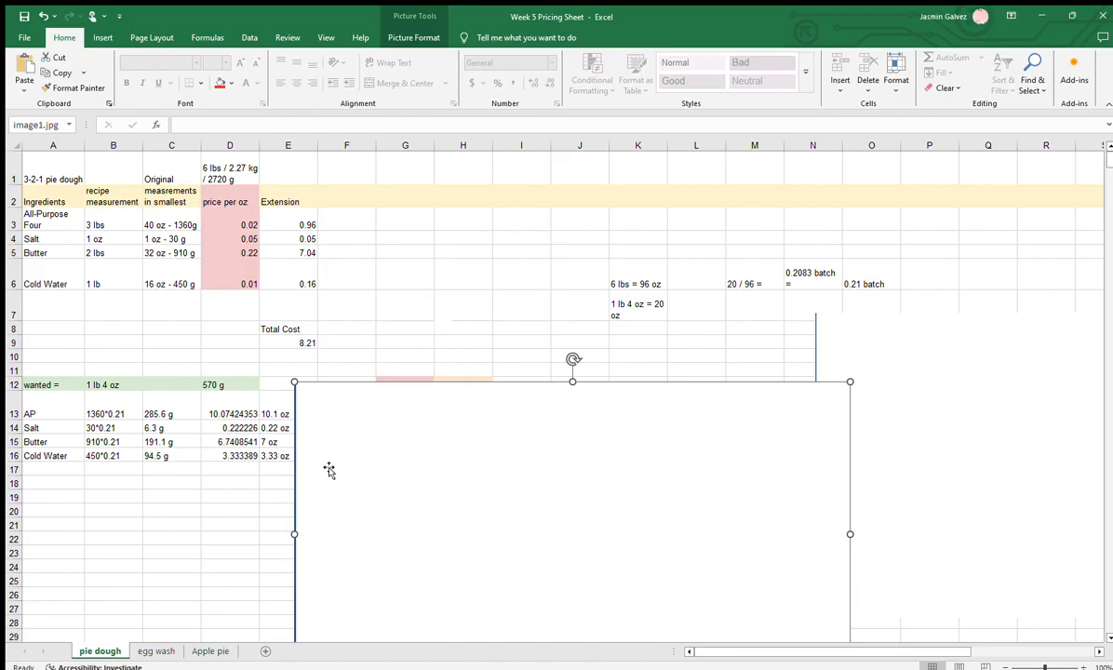
left_click_drag(331, 482, 402, 485)
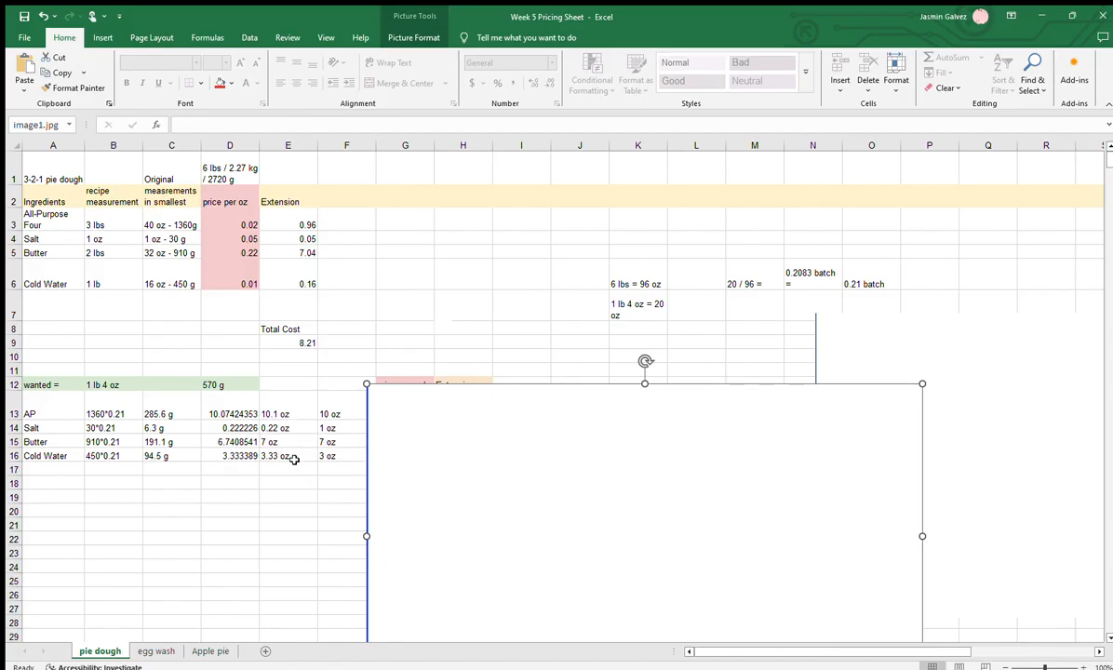
left_click_drag(463, 492, 531, 475)
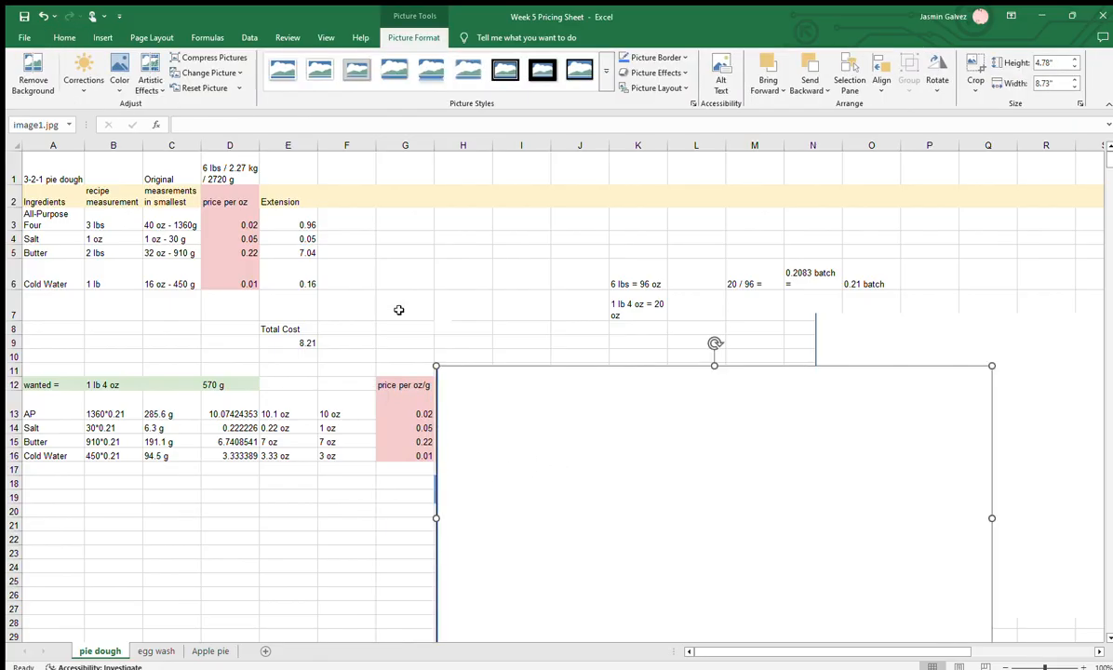
Compare the price per oz values in D2:D6 with G12:G16, and review the rounded ounce amounts in F13:F16
left_click_drag(229, 201, 244, 279)
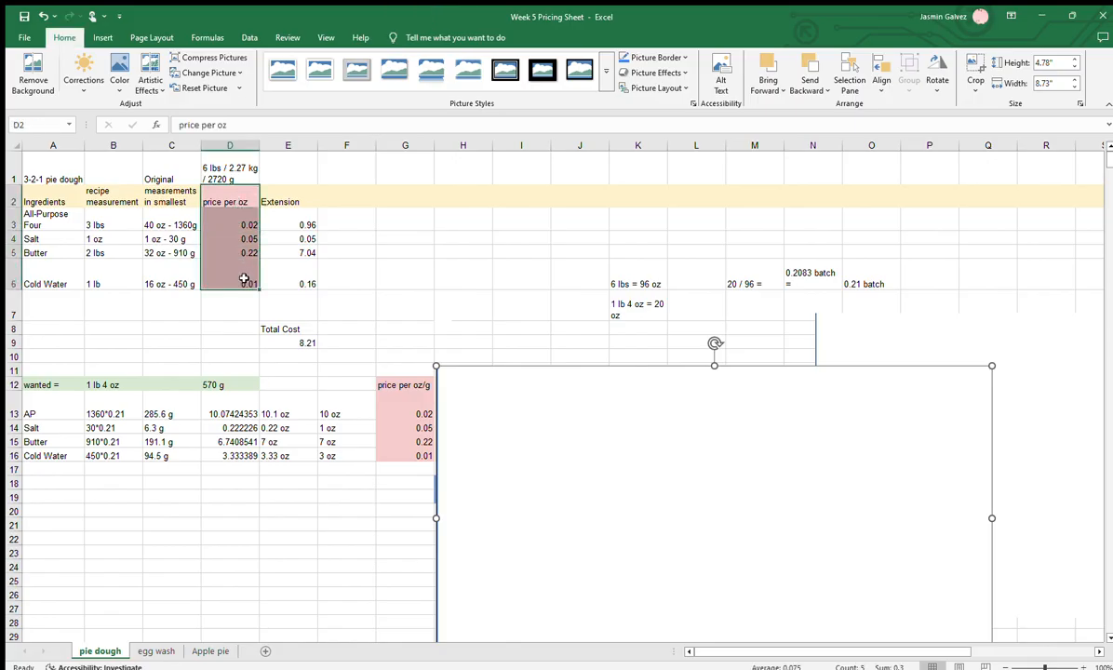
left_click_drag(410, 386, 391, 456)
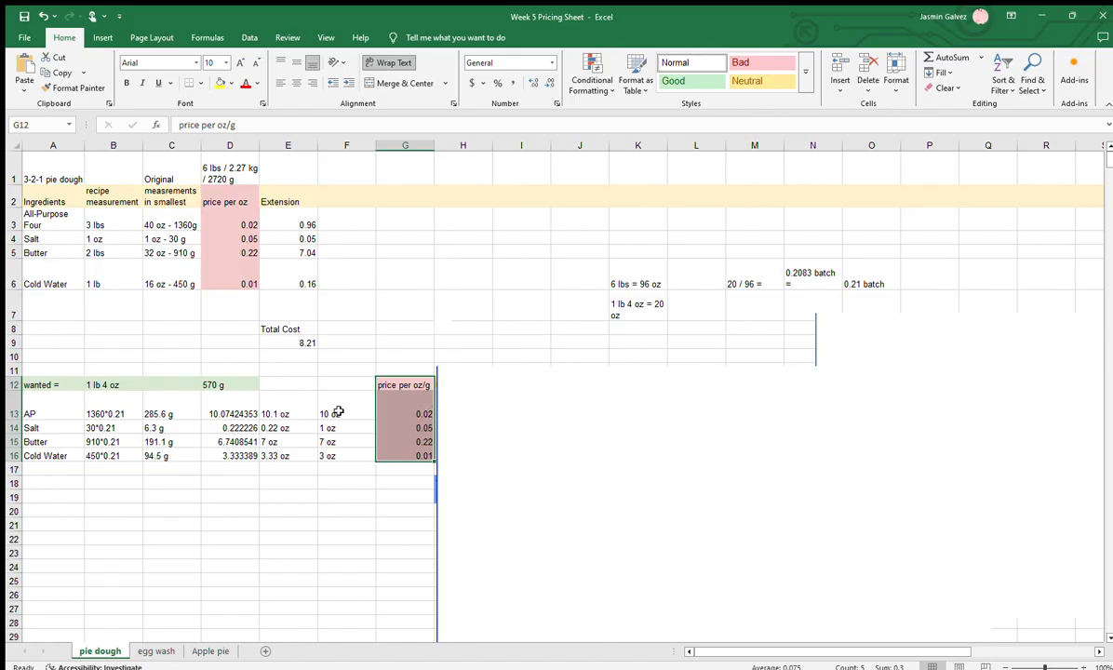
left_click(340, 408)
left_click_drag(335, 414, 326, 455)
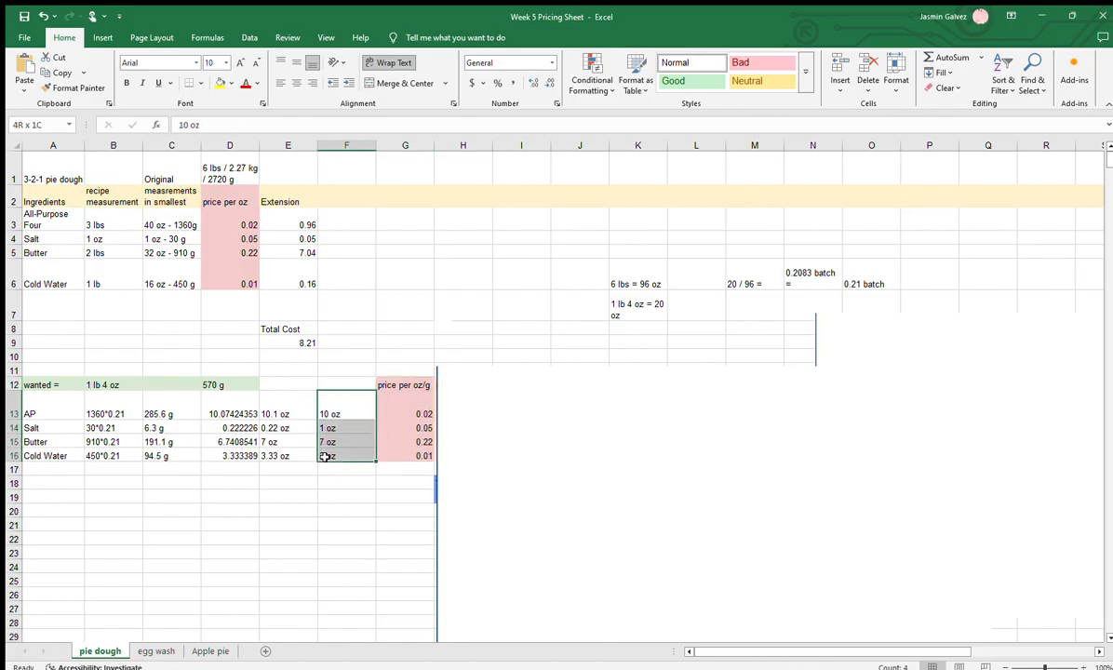
Move the large blank picture below row 17 to uncover the scaled recipe's Extension column, and highlight H12:H16
key("ctrl+v")
left_click_drag(535, 440, 443, 539)
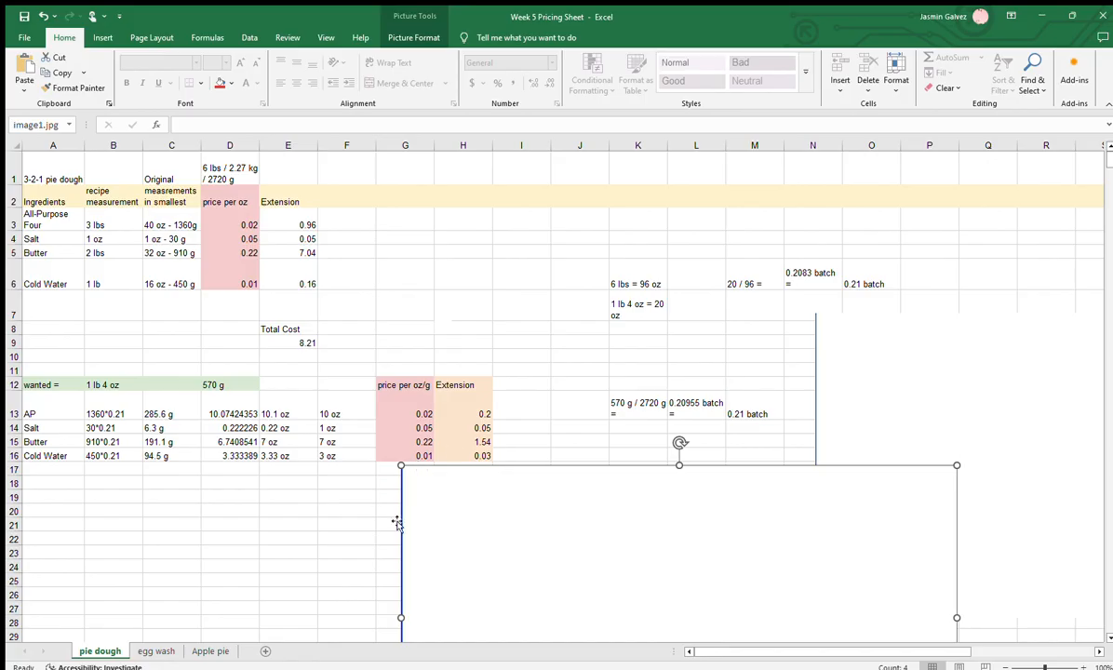
left_click_drag(457, 515, 433, 525)
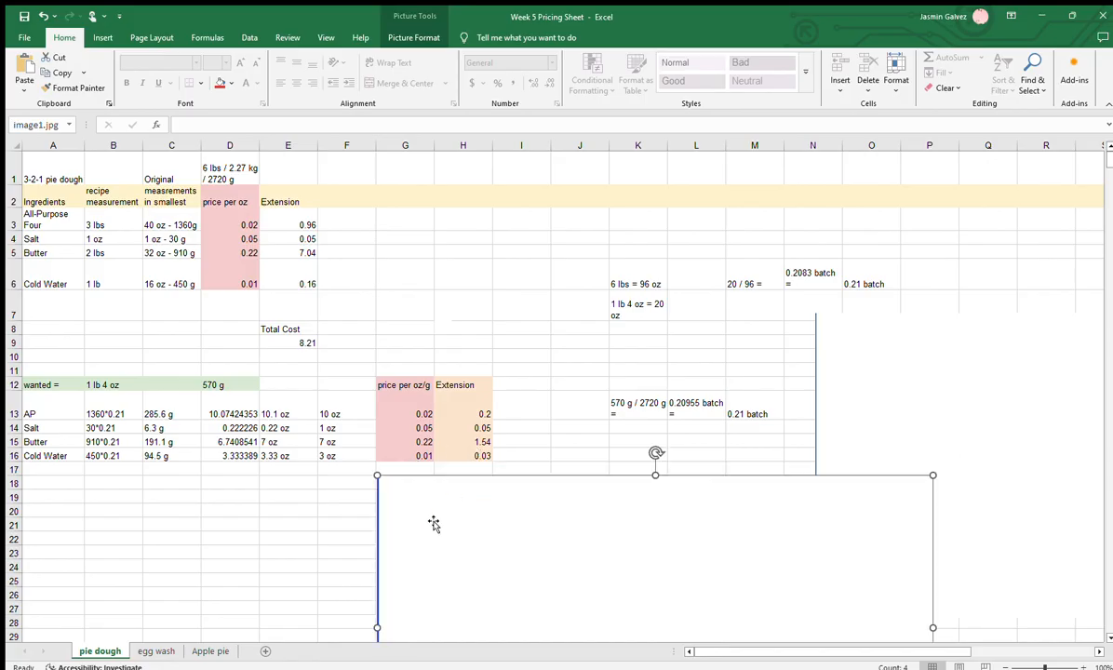
left_click(269, 329)
left_click(441, 384)
left_click_drag(452, 385, 453, 456)
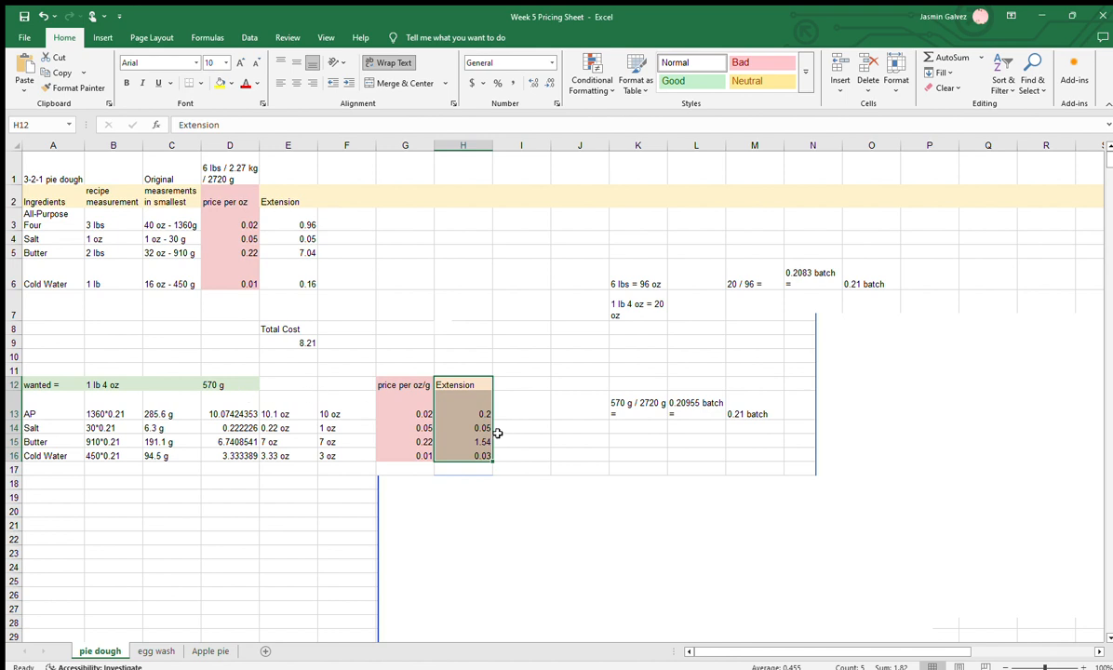
Sum the scaled recipe's extension costs H13:H16 in cell I13 with AutoSum
left_click(539, 407)
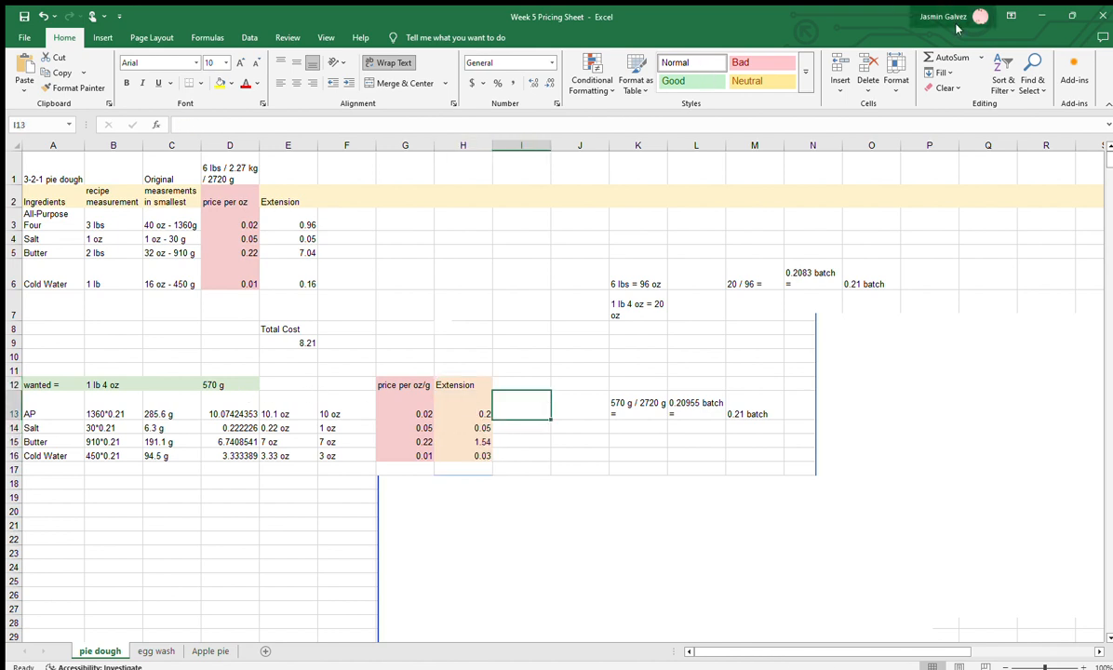
left_click(964, 56)
left_click(470, 406)
left_click_drag(471, 406, 472, 464)
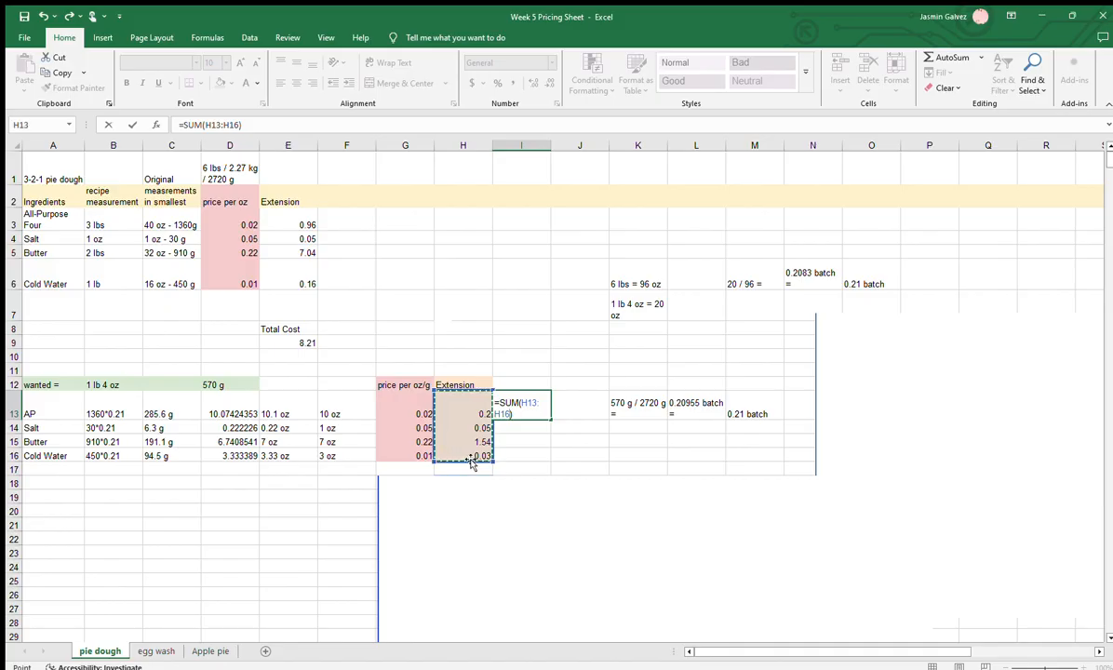
key("Return")
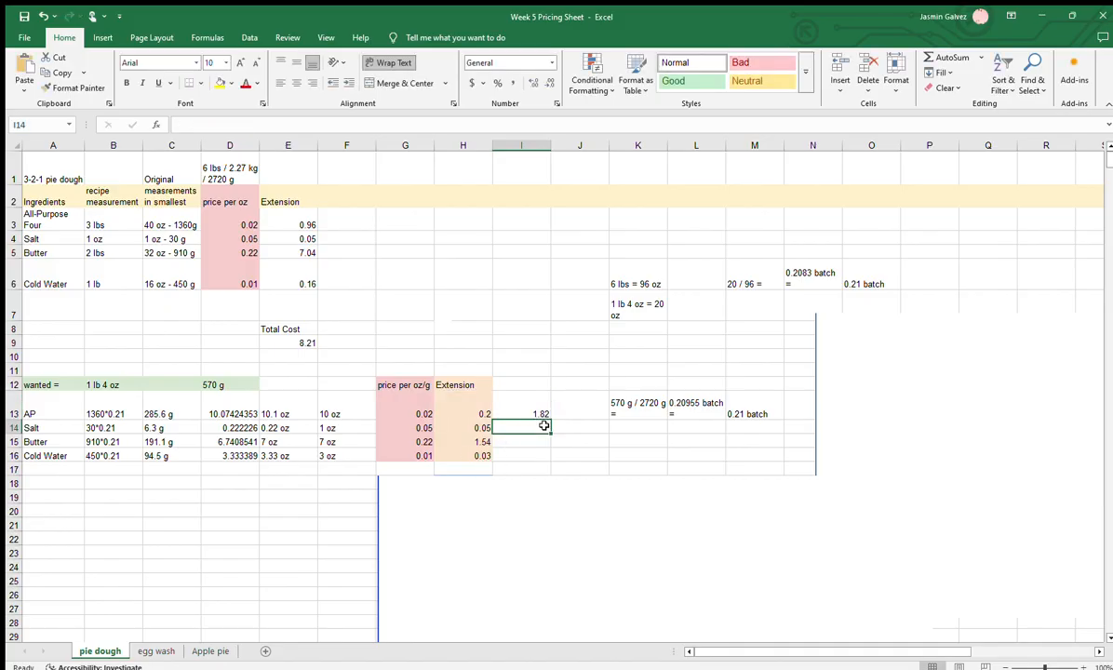
Shift the large blank picture past column H to uncover the scaled recipe's total cost, and highlight H18:H19
left_click_drag(460, 533, 610, 529)
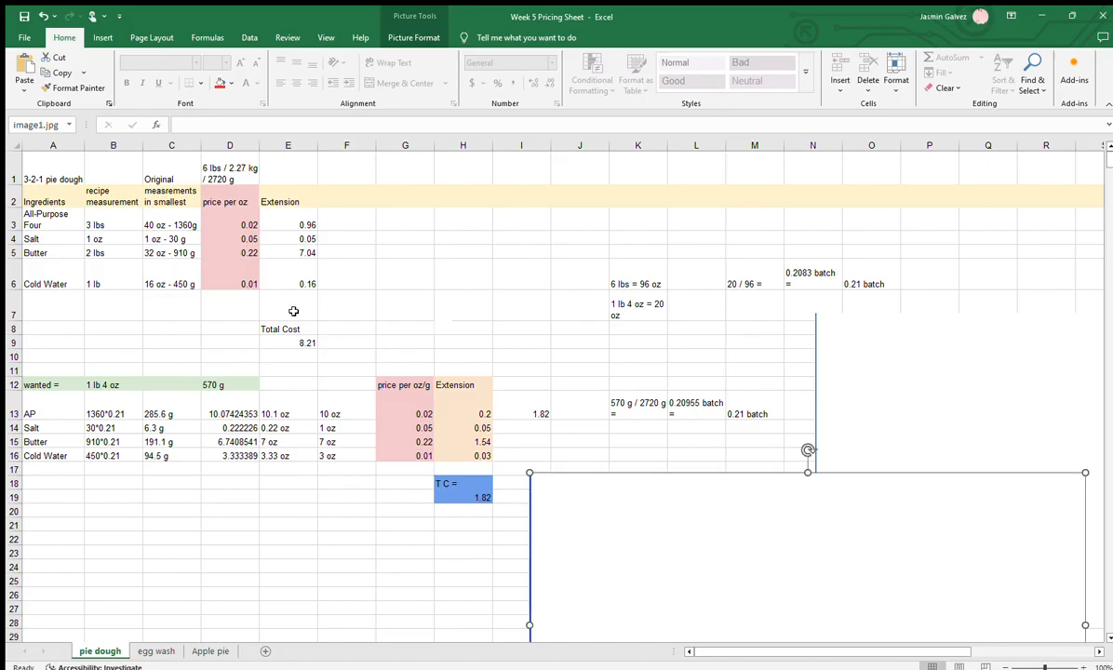
left_click_drag(442, 482, 471, 494)
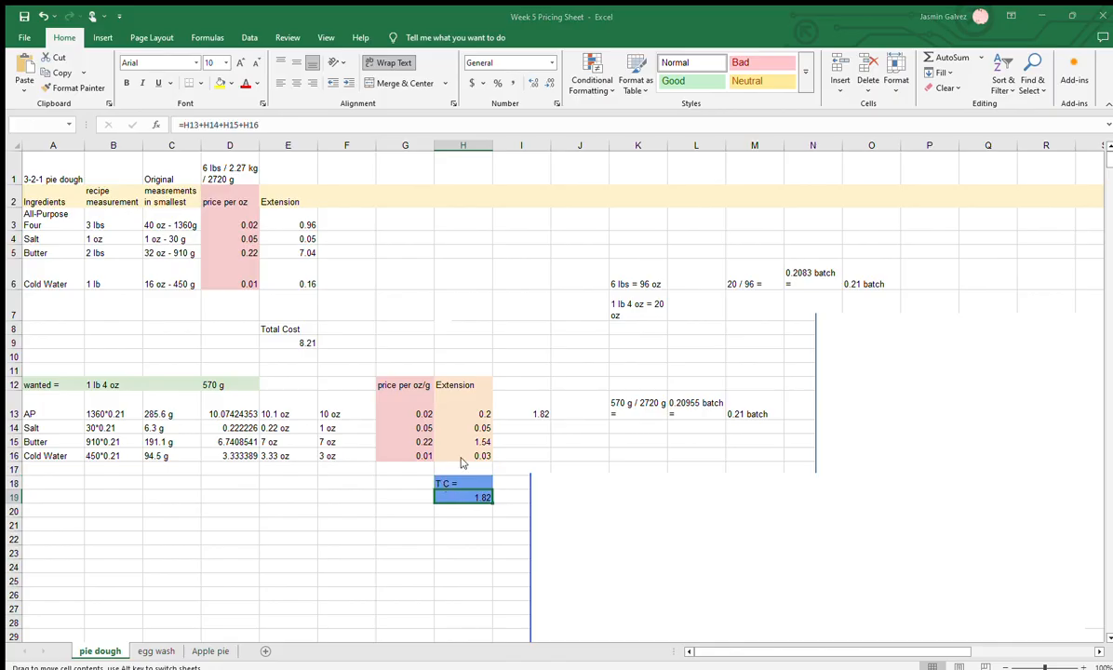
left_click(598, 383)
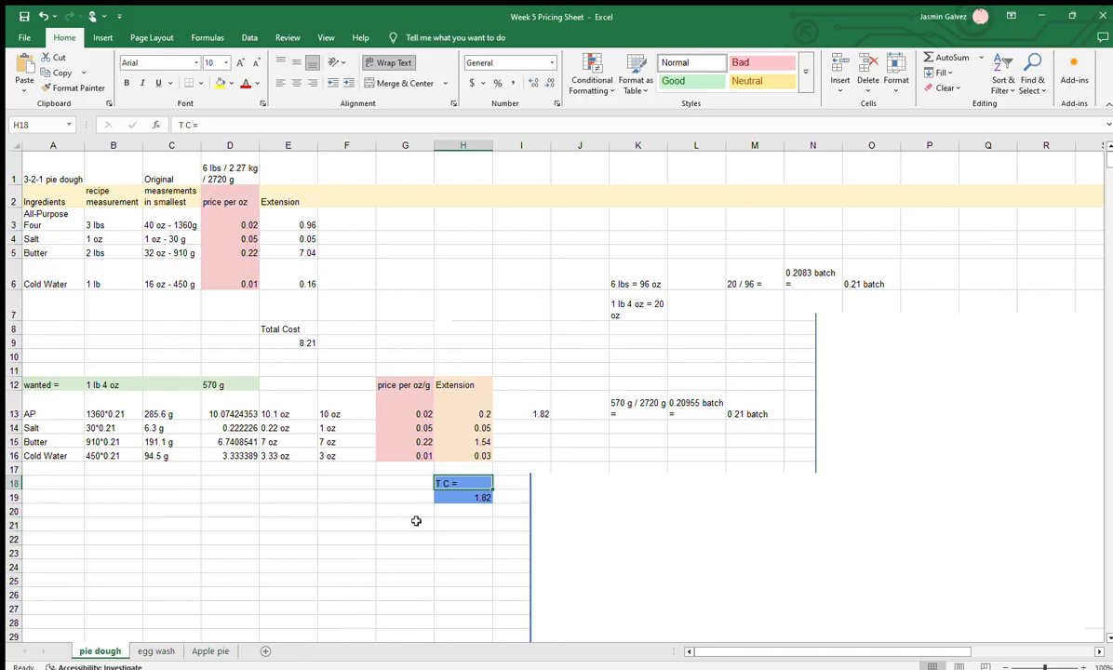
Open the egg wash sheet and increase row 1's height so the full recipe text in A1 shows
left_click(144, 649)
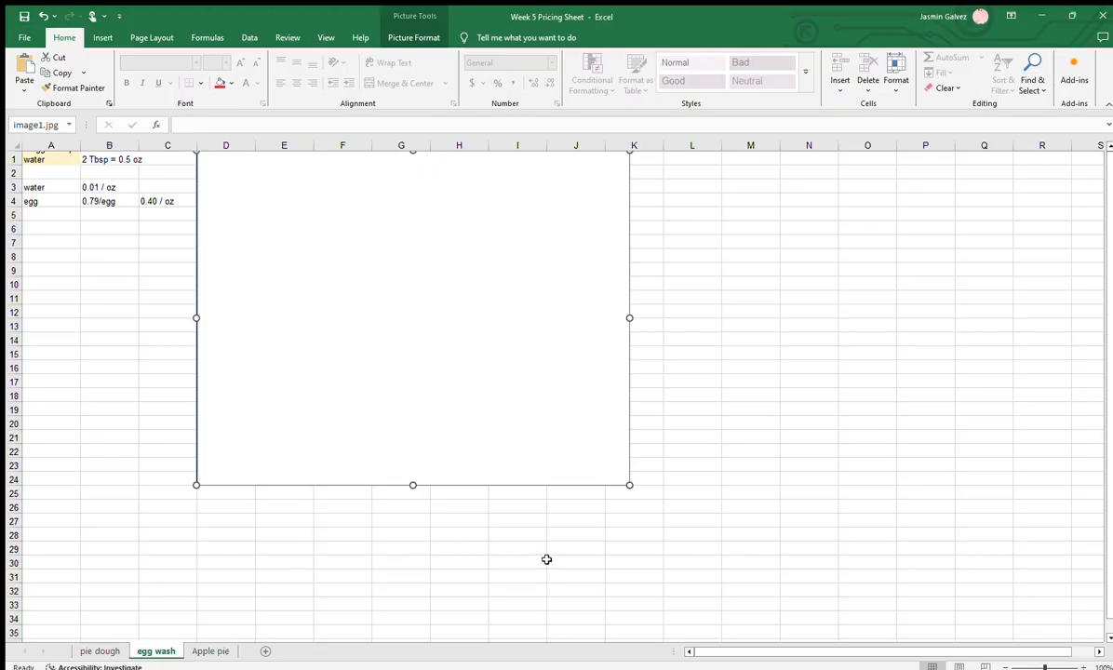
left_click(15, 158)
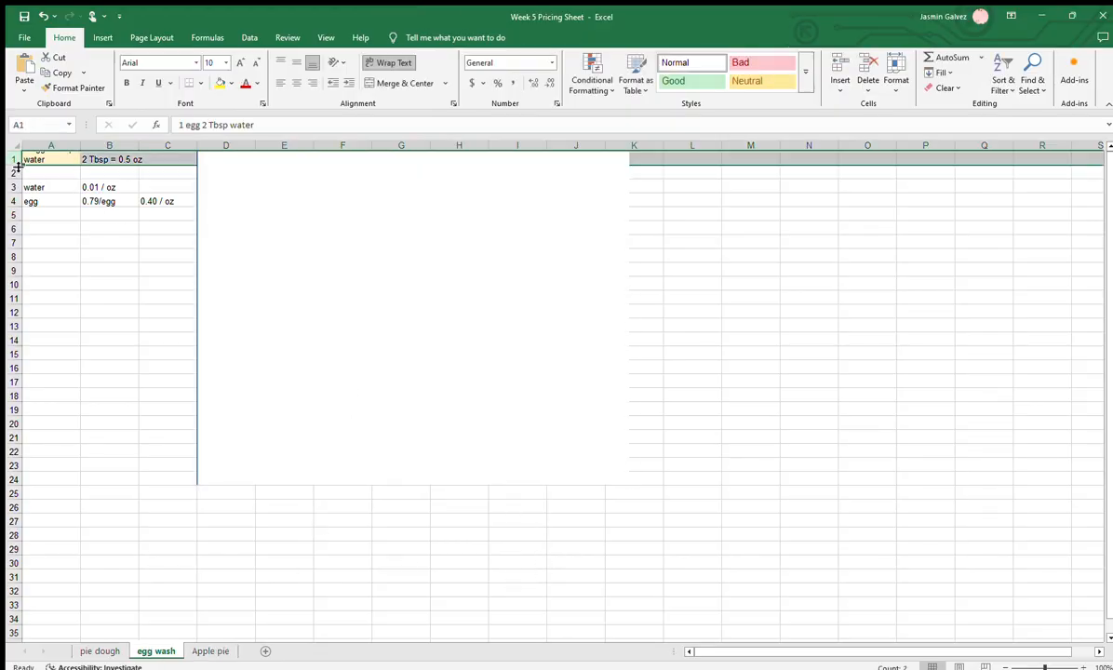
left_click_drag(15, 164, 15, 189)
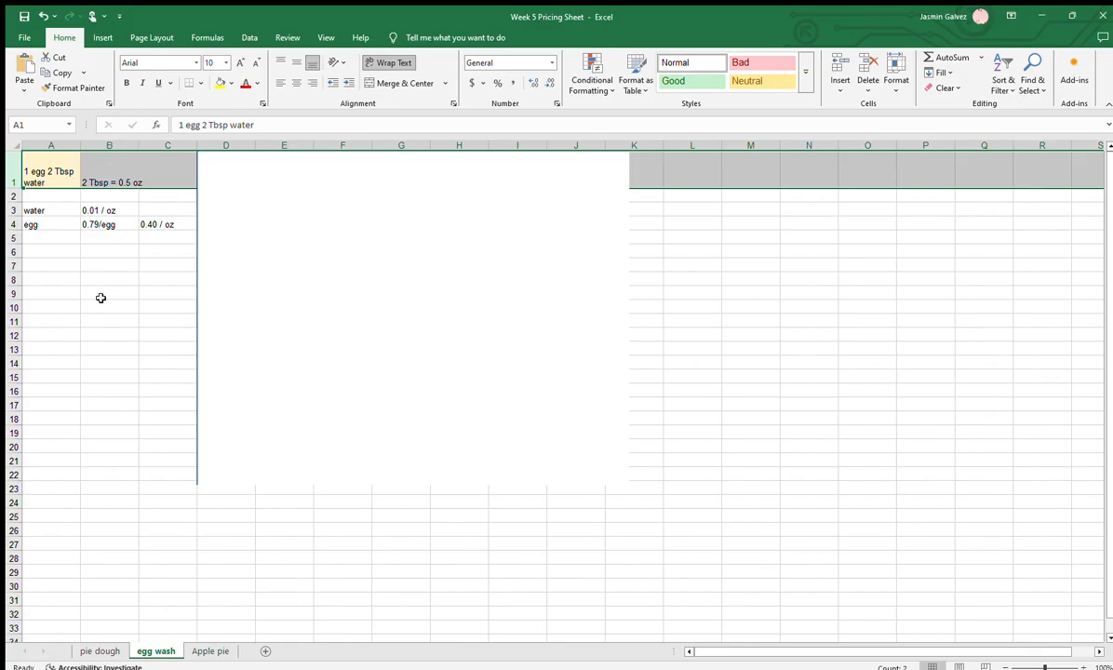
Review the egg's per-egg and per-oz prices in row 4 and the tablespoon-to-ounce conversion in B1
left_click(40, 240)
left_click(46, 225)
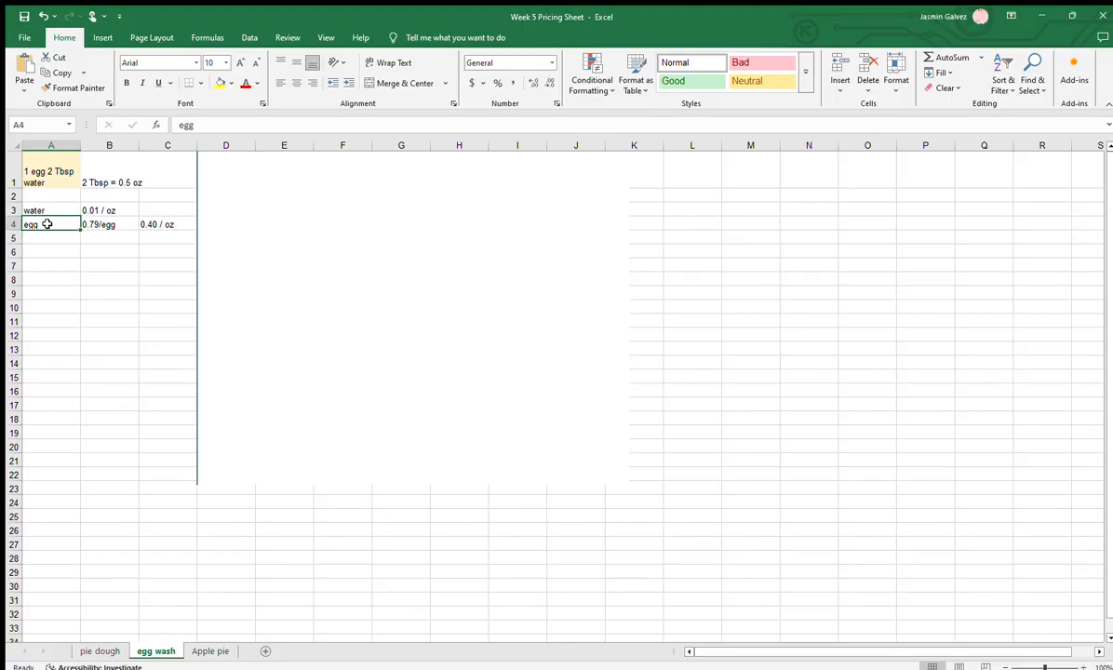
left_click(114, 223)
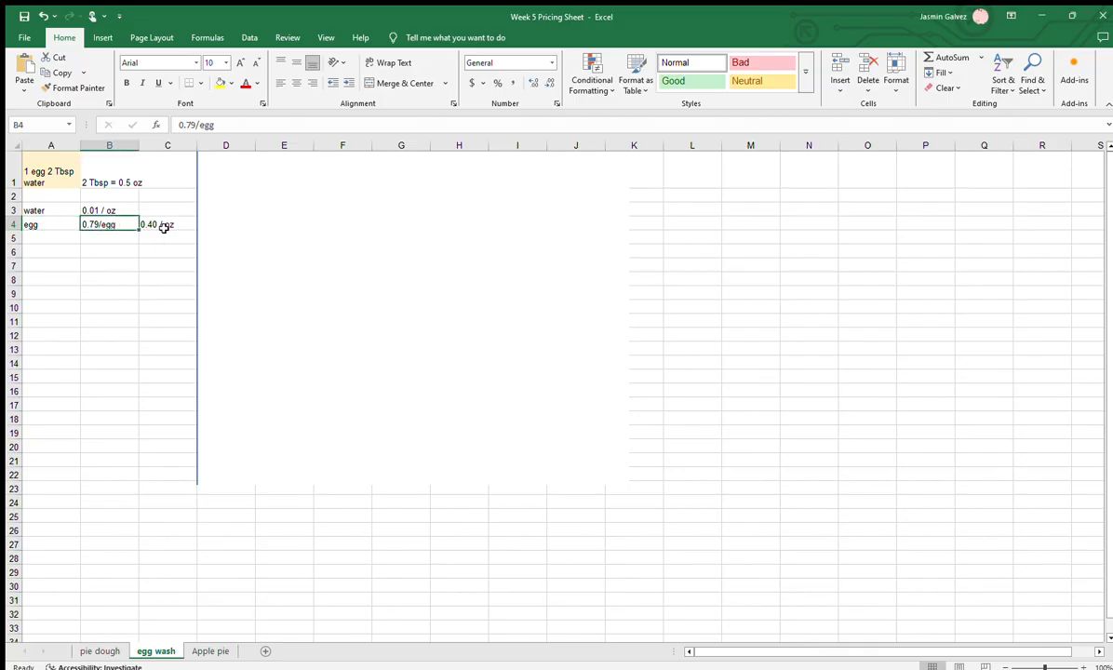
left_click(164, 227)
left_click(97, 180)
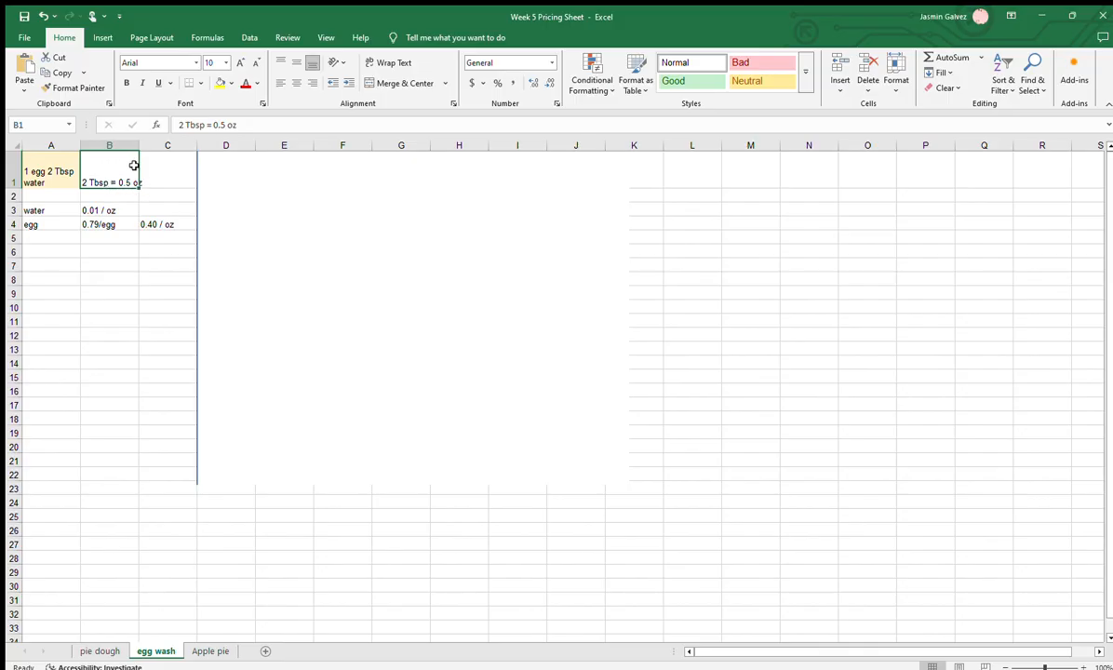
Move the "2 Tbsp = 0.5 oz" conversion from B1 to C1 and widen column C to fit it
left_click_drag(141, 164, 169, 168)
left_click(134, 147)
left_click(152, 157)
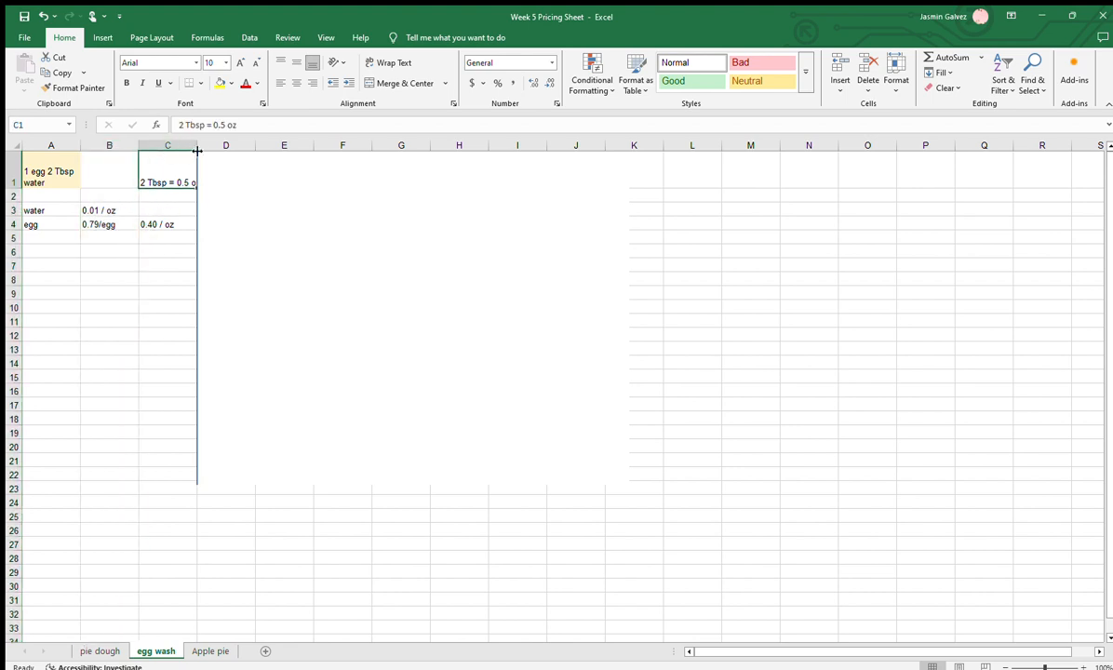
left_click_drag(197, 145, 204, 145)
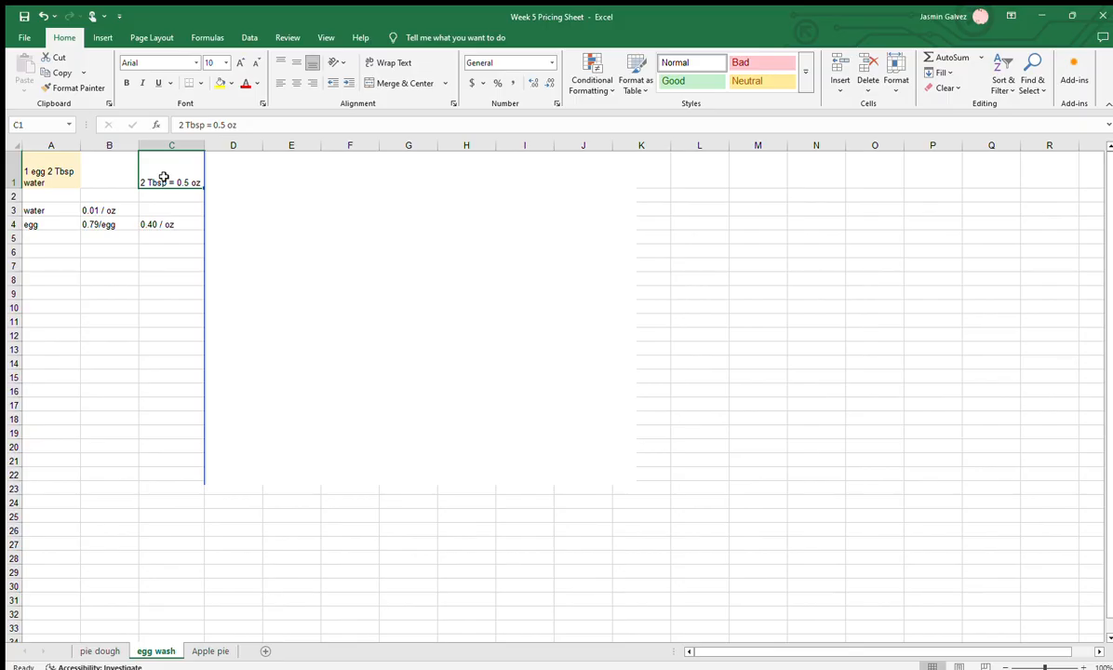
Compare the water price in B3 with the ounce conversion in C1, and check the egg's per-oz price in C4
left_click(98, 207)
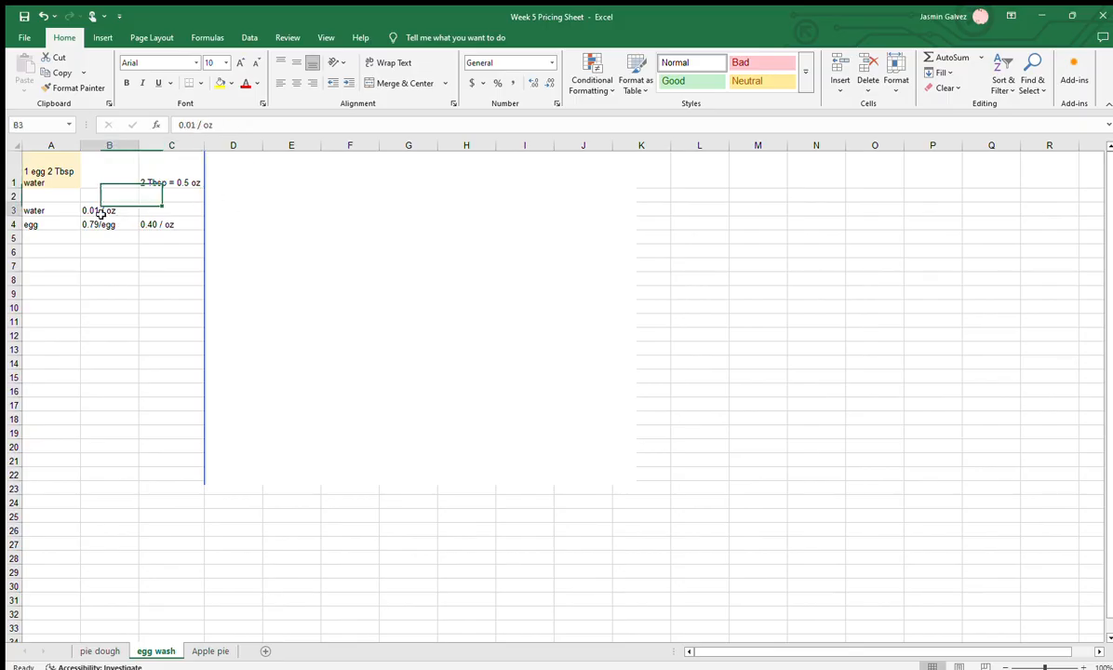
left_click(160, 170)
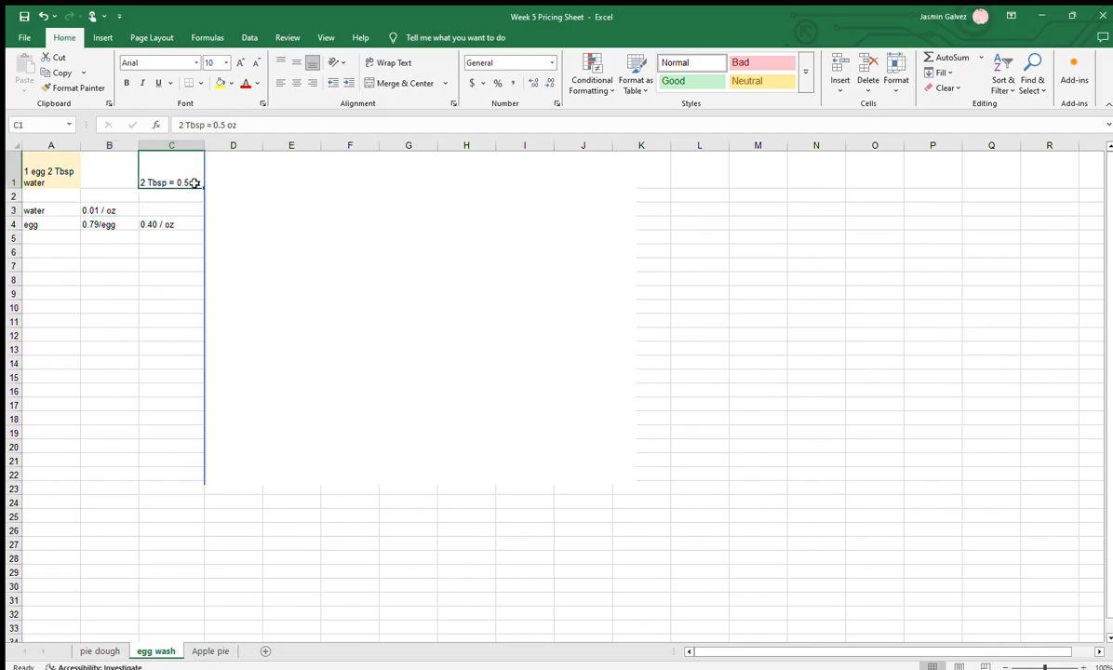
left_click(157, 214)
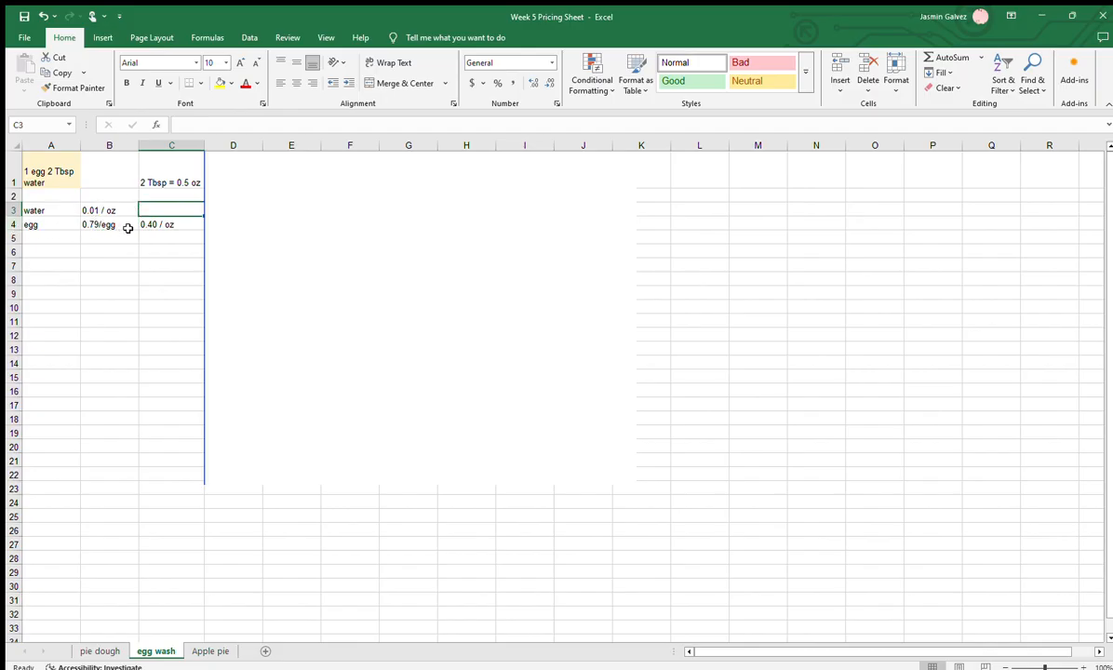
left_click(197, 224)
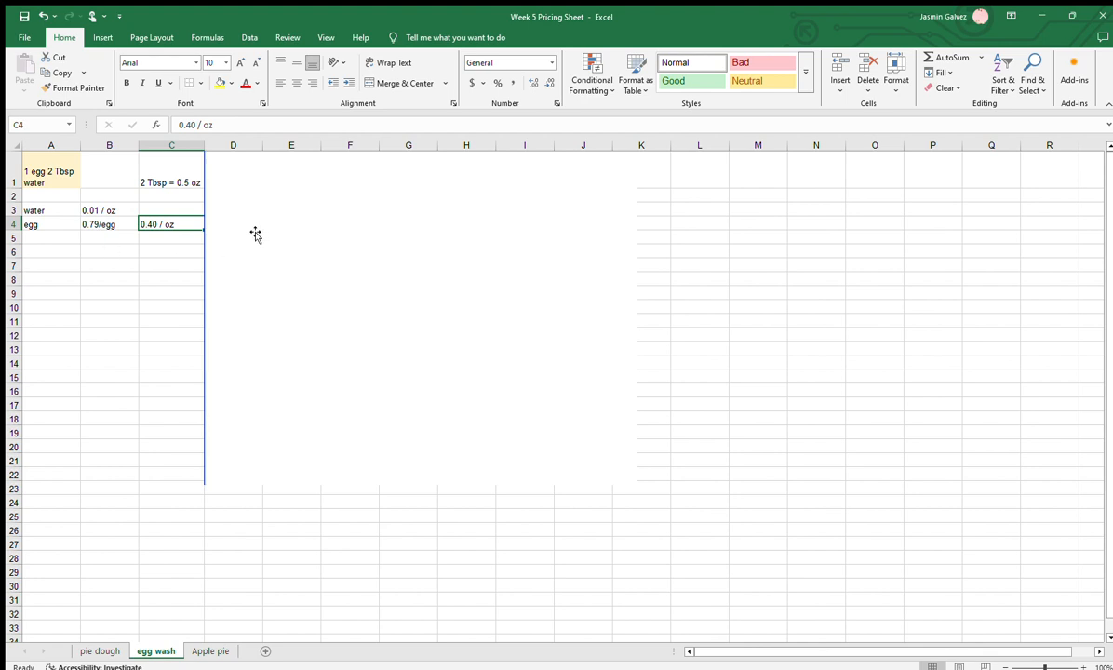
Shift the blank picture past column E to uncover the egg wash costs, and trace the water's cost from C1 and B3 to E3
key("ctrl+v")
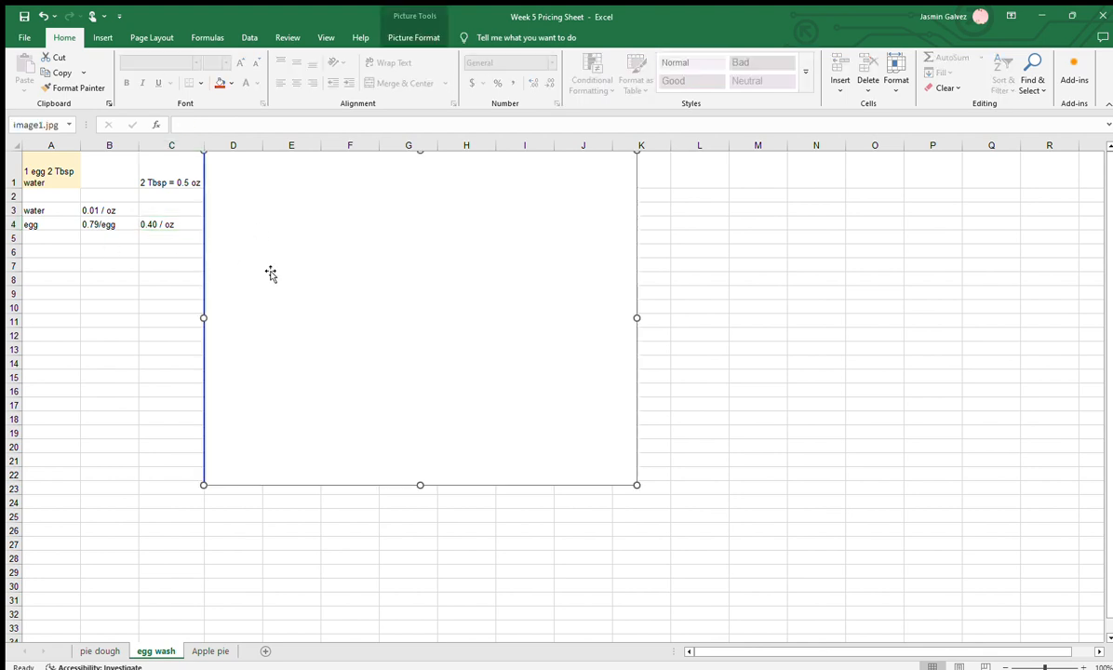
left_click_drag(243, 279, 352, 296)
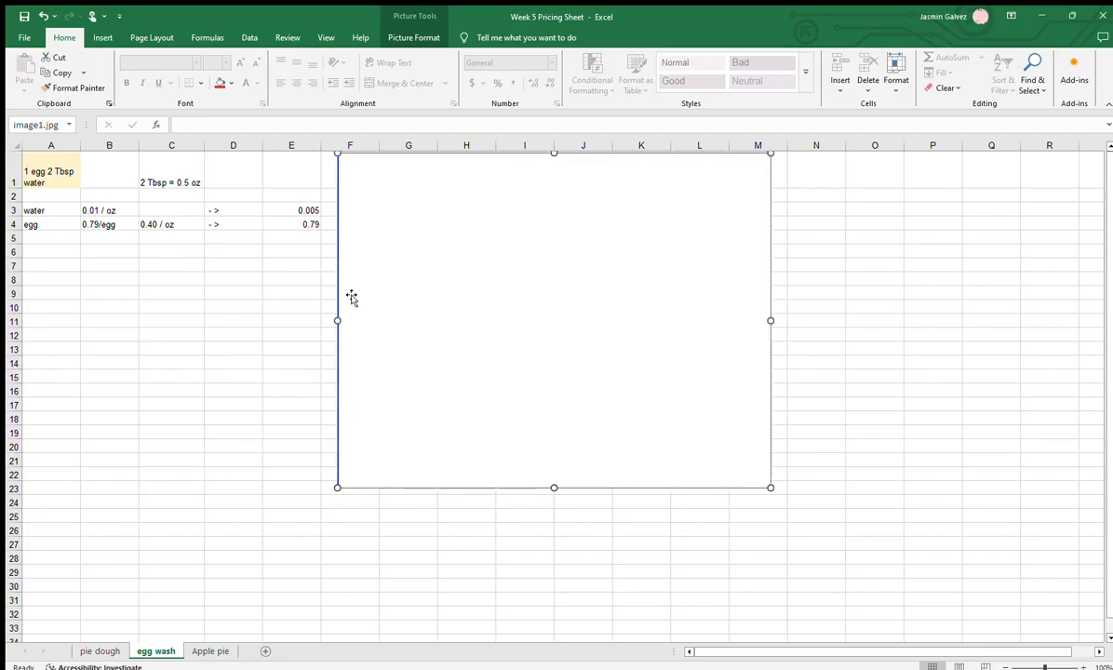
left_click(195, 180)
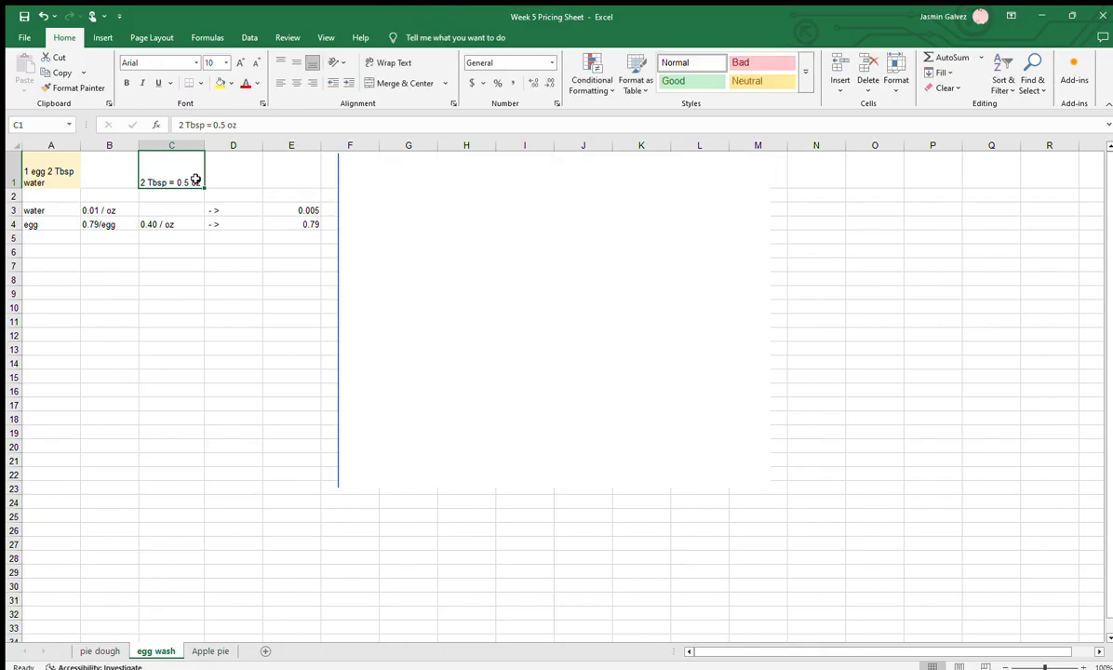
left_click(108, 211)
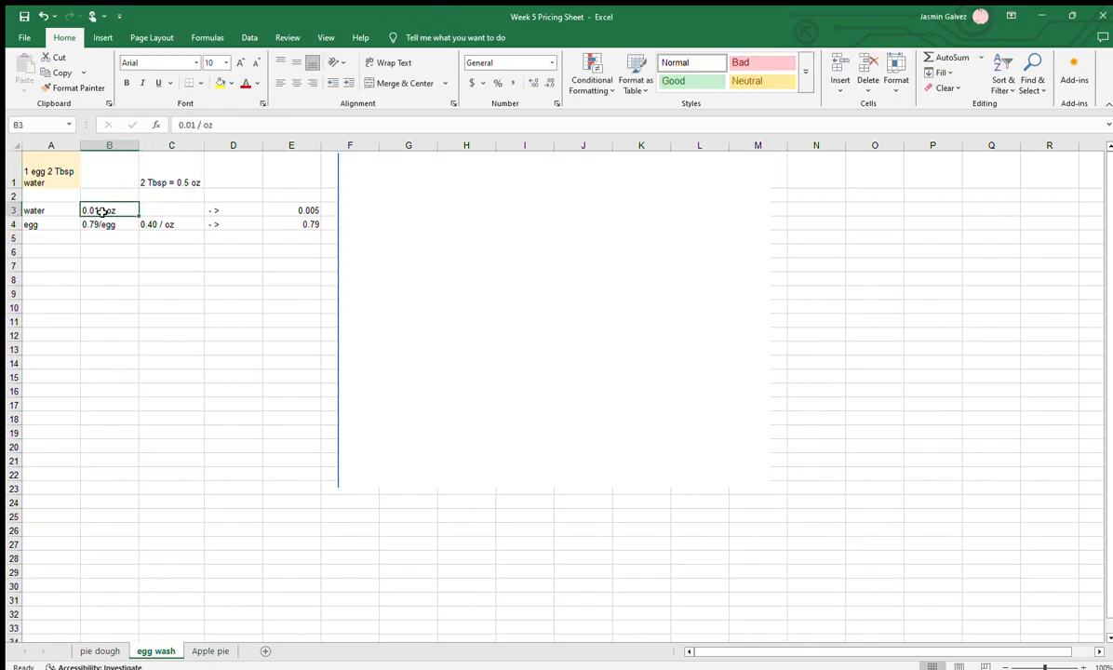
left_click(229, 211)
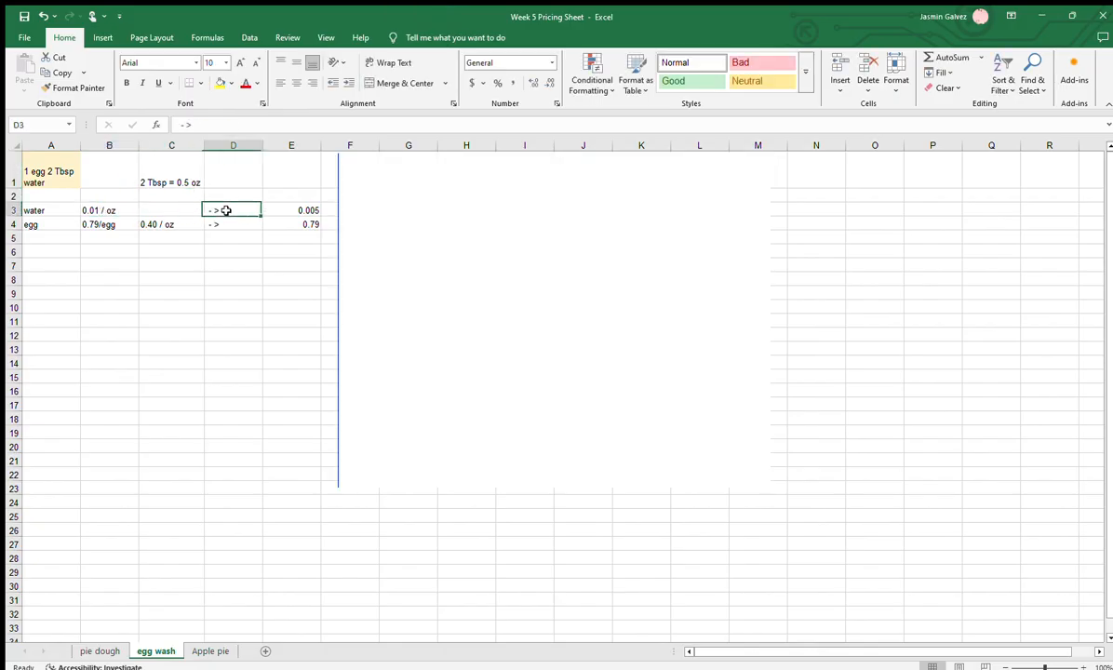
left_click(306, 211)
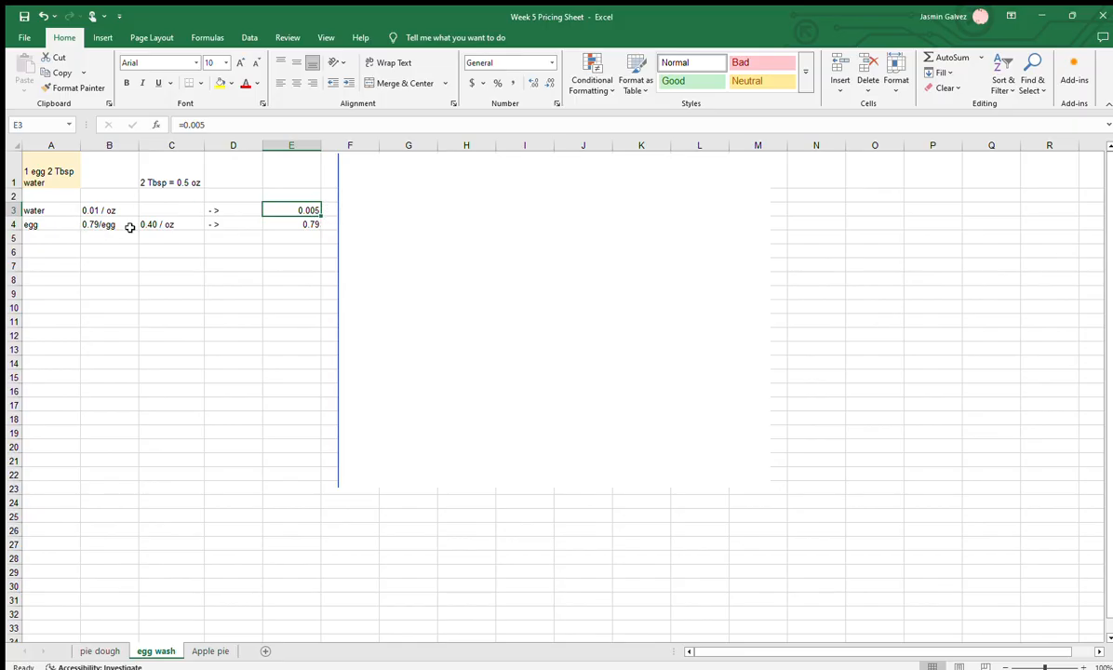
Examine the egg's cost in E4 alongside the water's cost in E3, highlighting E3:E4 as the amounts to add
left_click(33, 223)
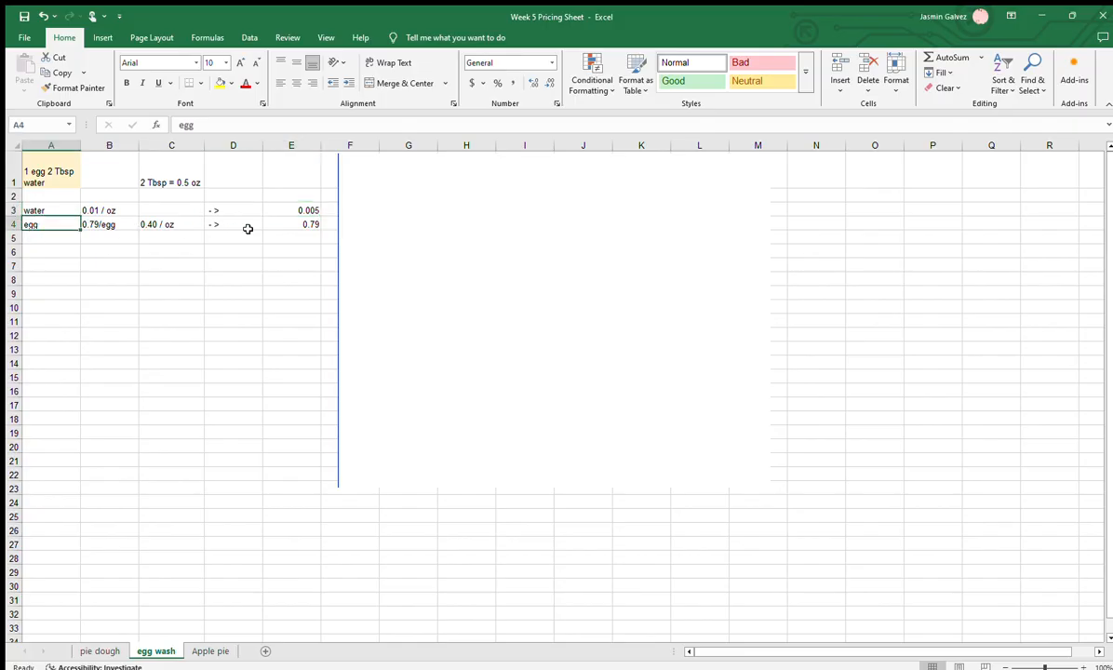
left_click(287, 224)
left_click(374, 259)
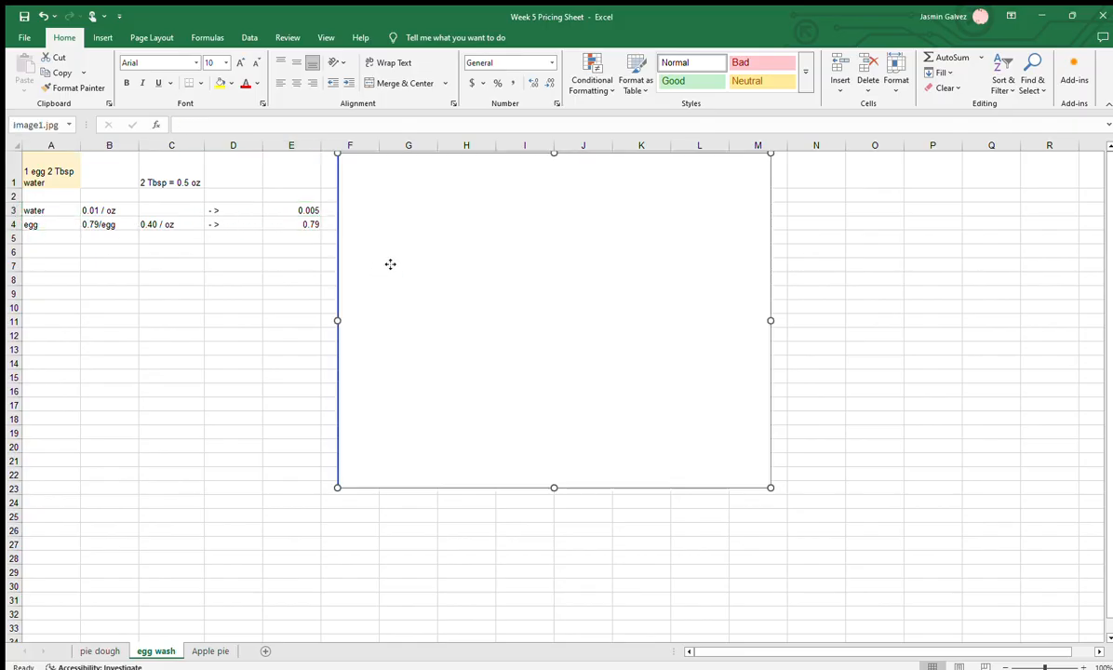
left_click(299, 211)
left_click(304, 226)
left_click(309, 212)
left_click(308, 222)
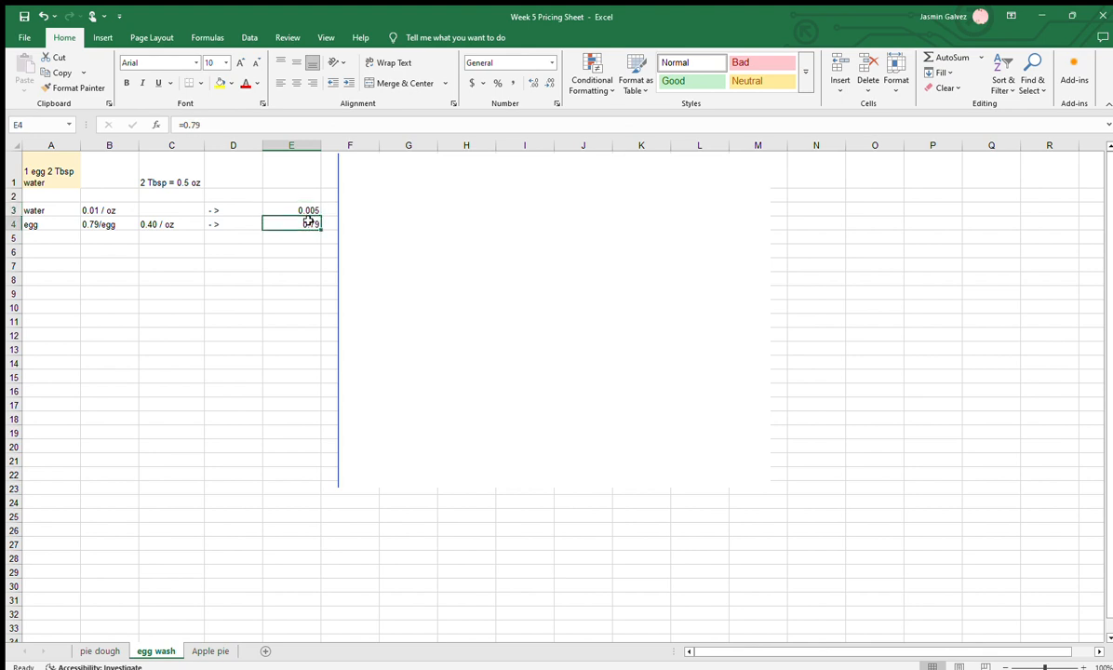
left_click_drag(306, 206, 299, 219)
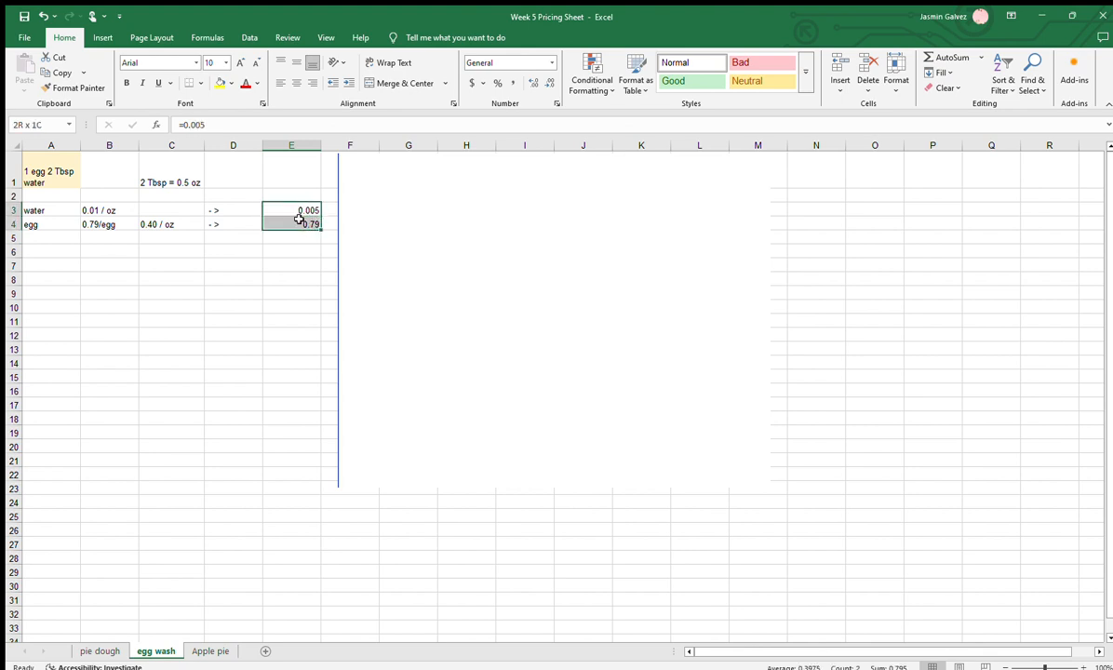
left_click(409, 202)
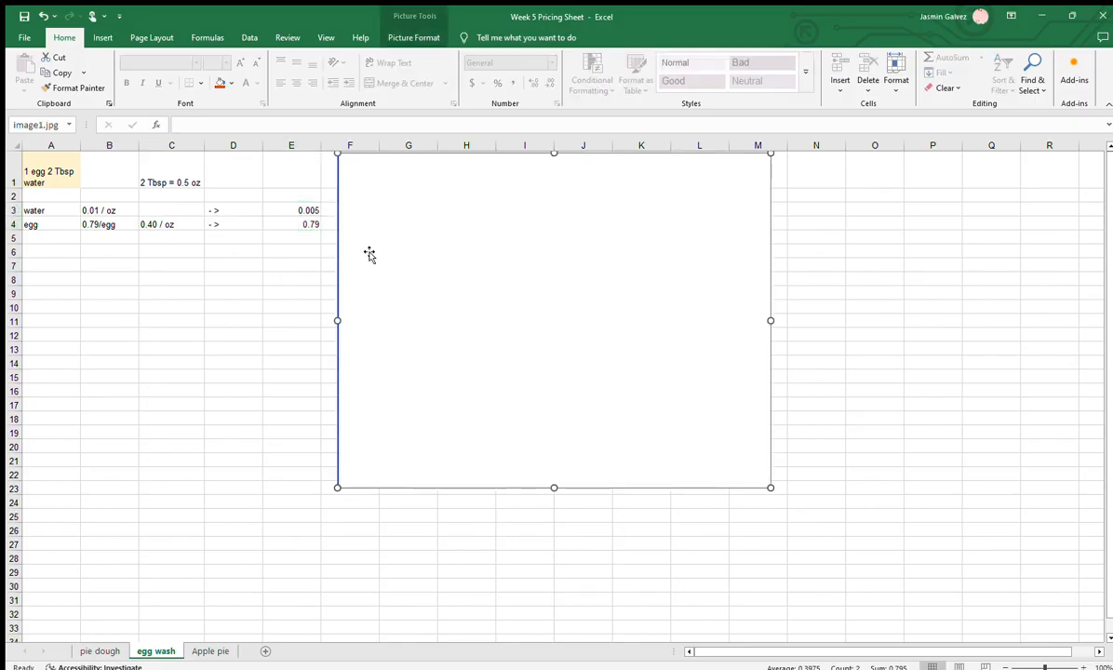
mouse_move(311, 202)
left_mouse_down()
mouse_move(311, 225)
mouse_move(308, 212)
left_mouse_up()
left_click(306, 266)
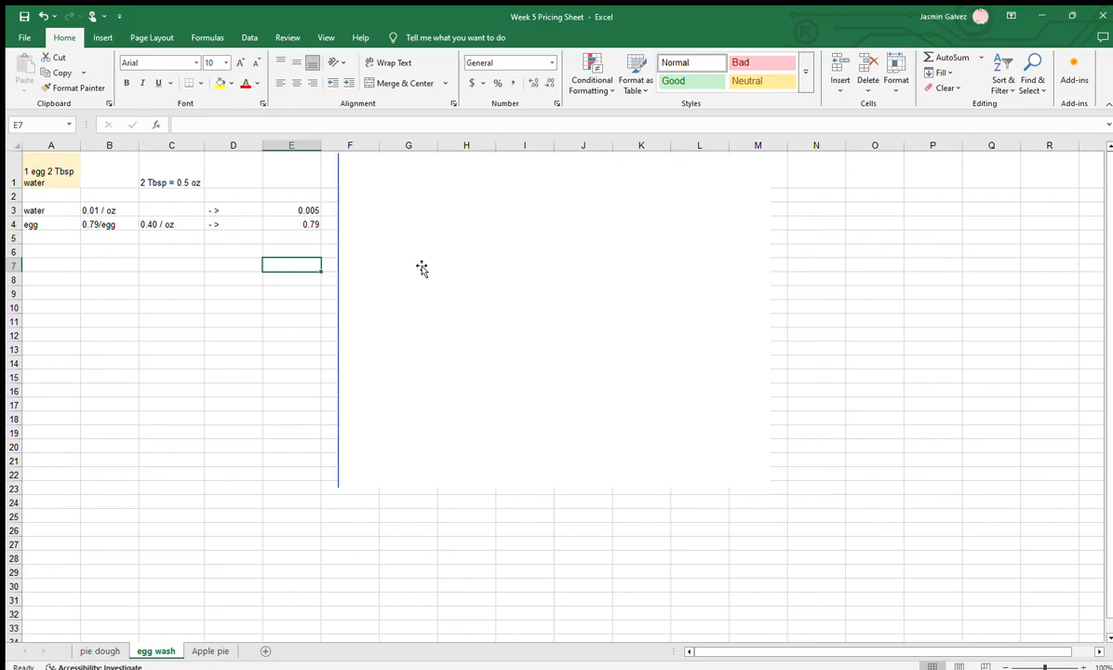
left_click(306, 210)
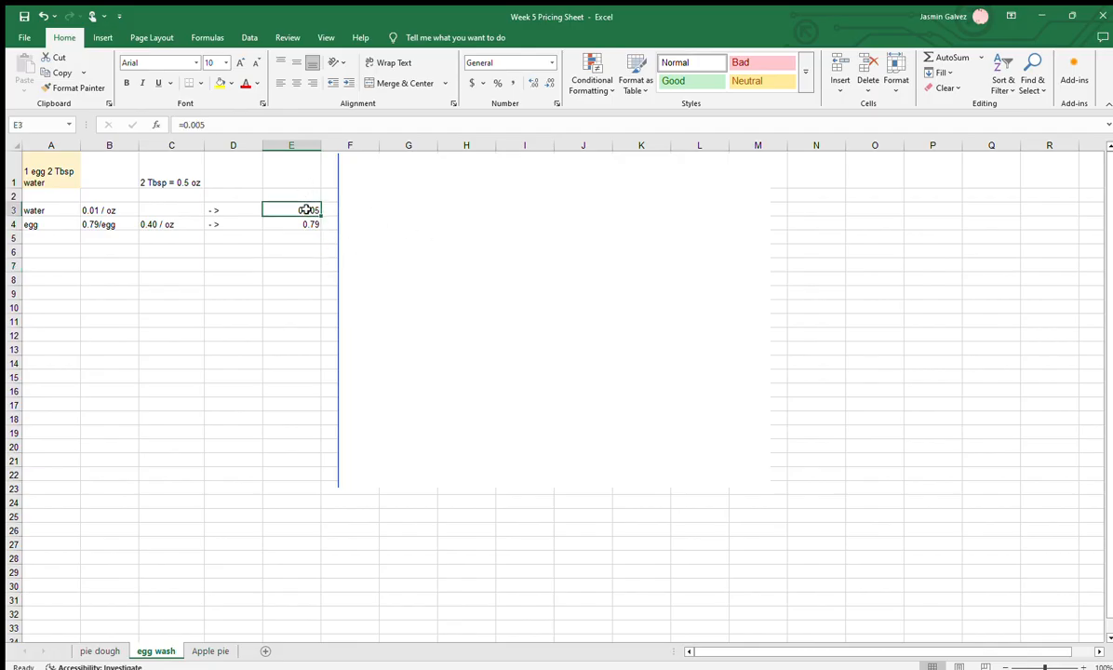
left_click(303, 224)
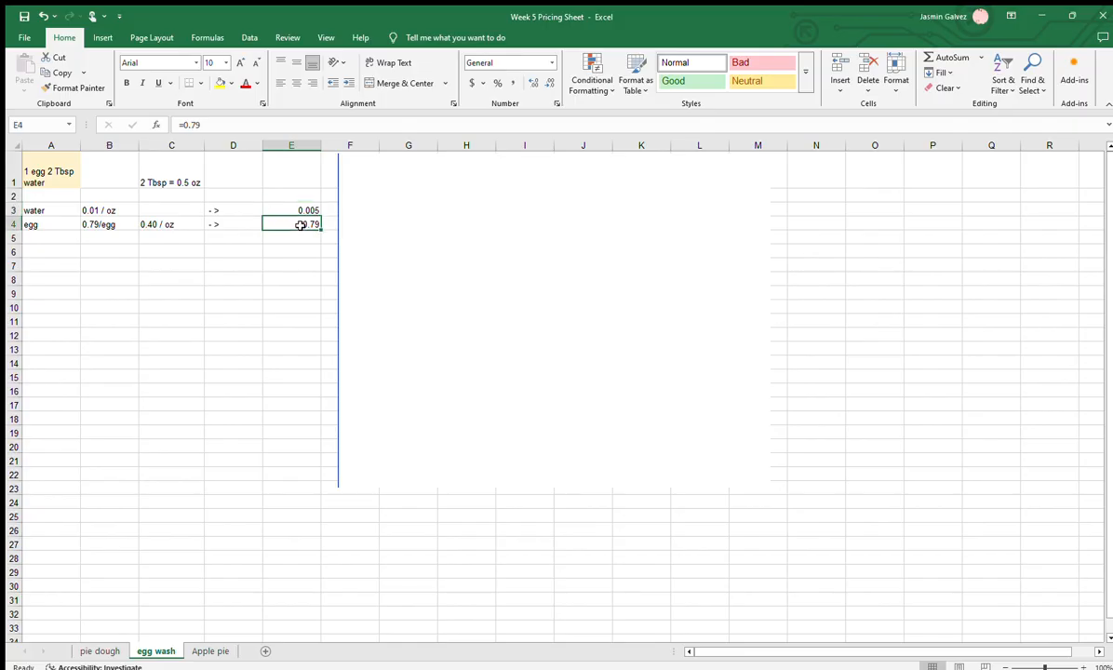
left_click(293, 210)
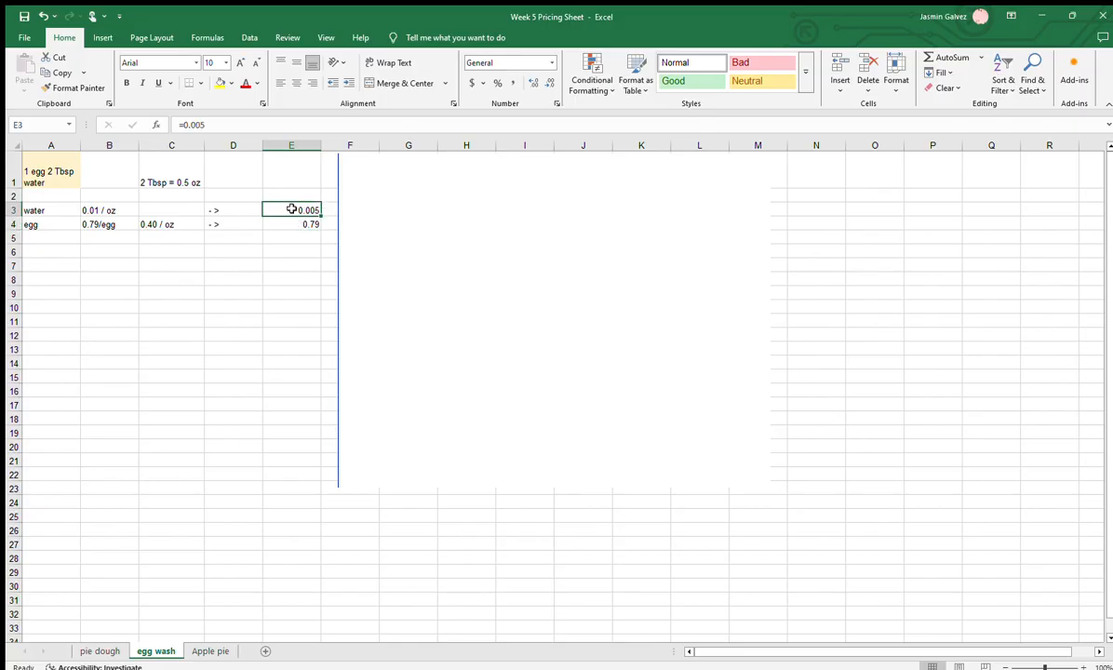
left_click(342, 249)
Sum the egg wash's water and egg costs from column E in cell E7 with AutoSum
left_click(302, 266)
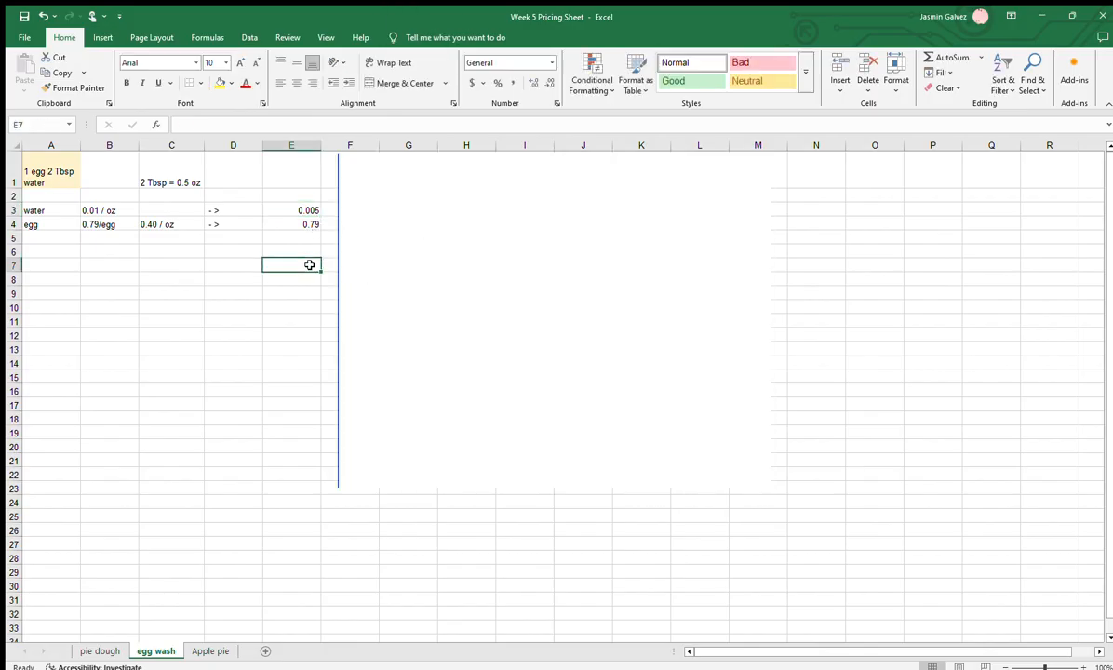
left_click(950, 57)
key("Return")
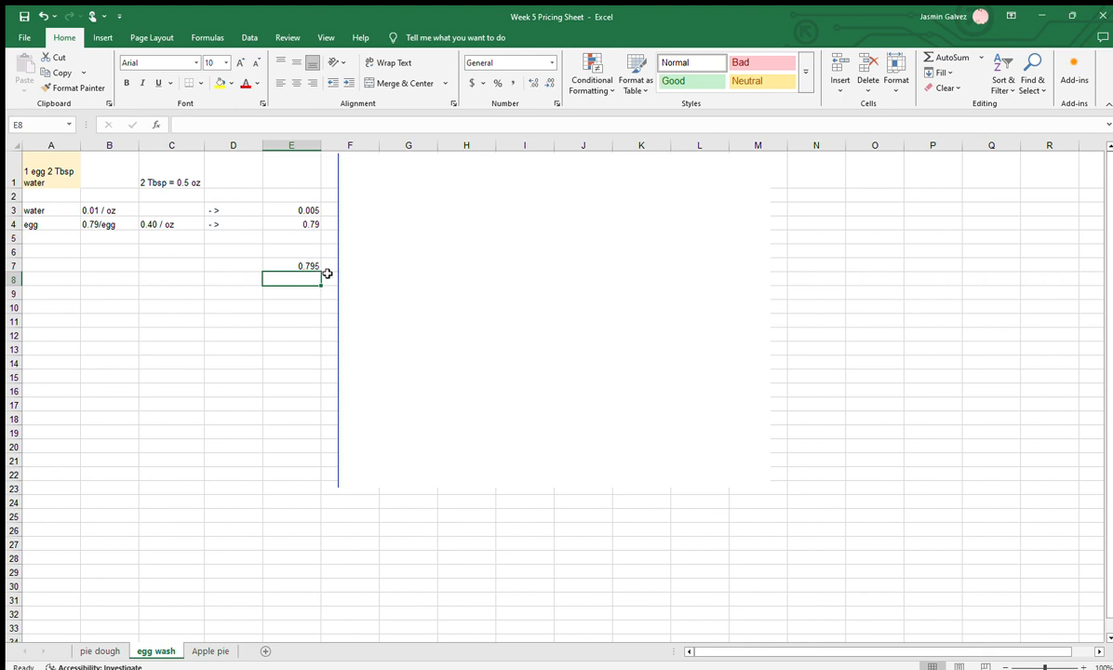
Shift the blank picture past column G to uncover the egg wash total in G3
left_click(390, 294)
left_click_drag(391, 294, 496, 288)
left_click(428, 224)
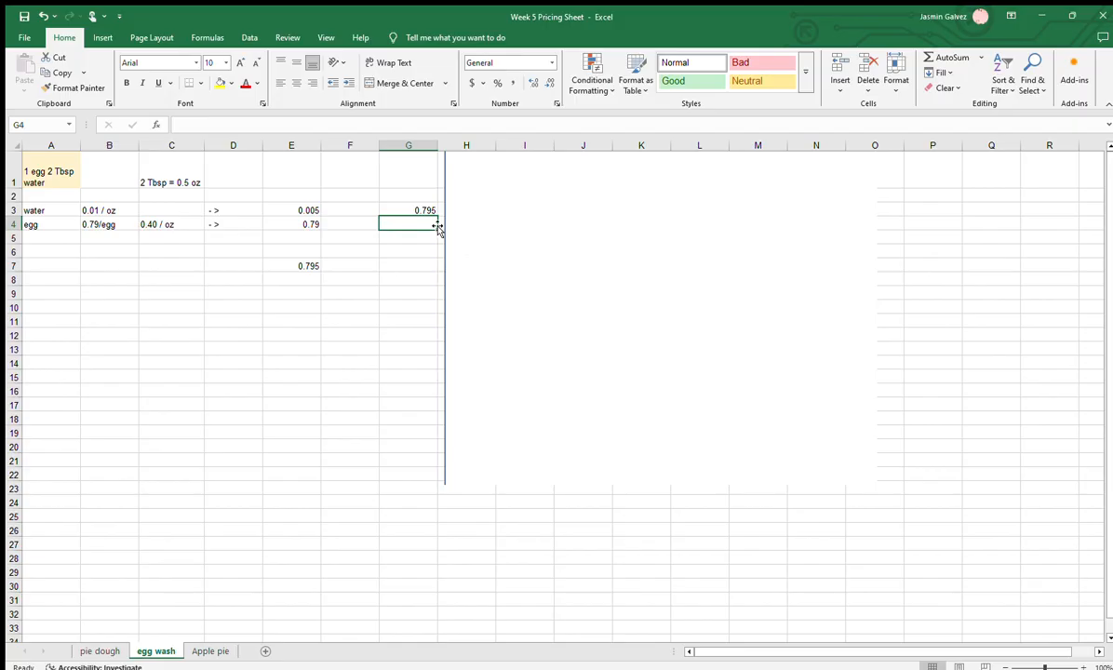
Enter the decimal-place examples 0.00 in G7 and 0.000 in G8
left_click(403, 264)
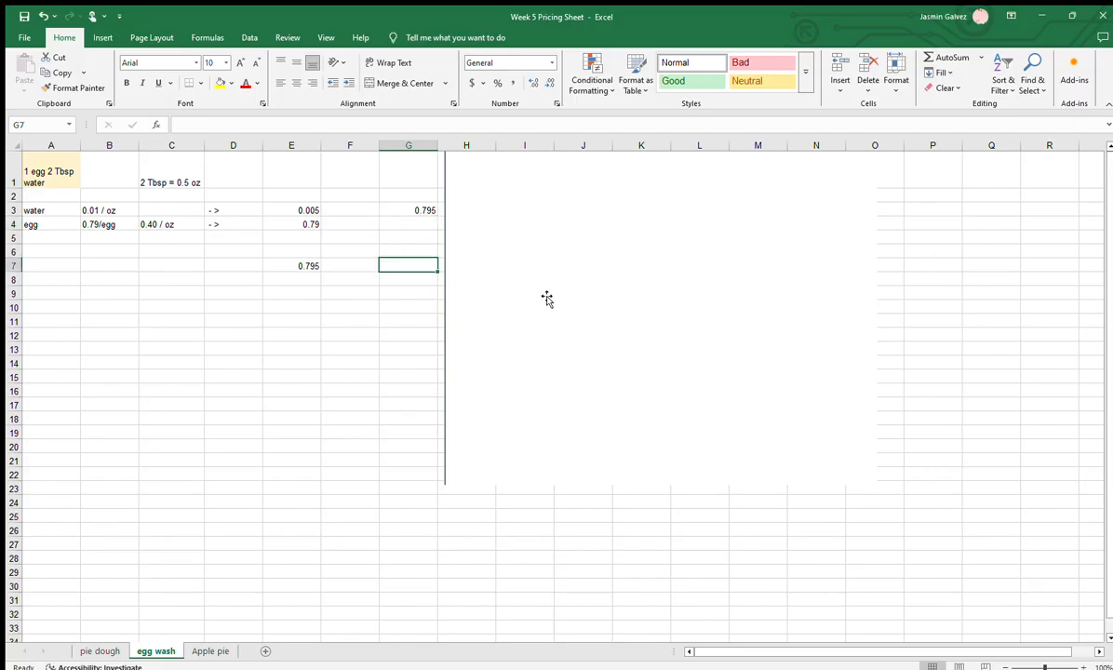
type("0.")
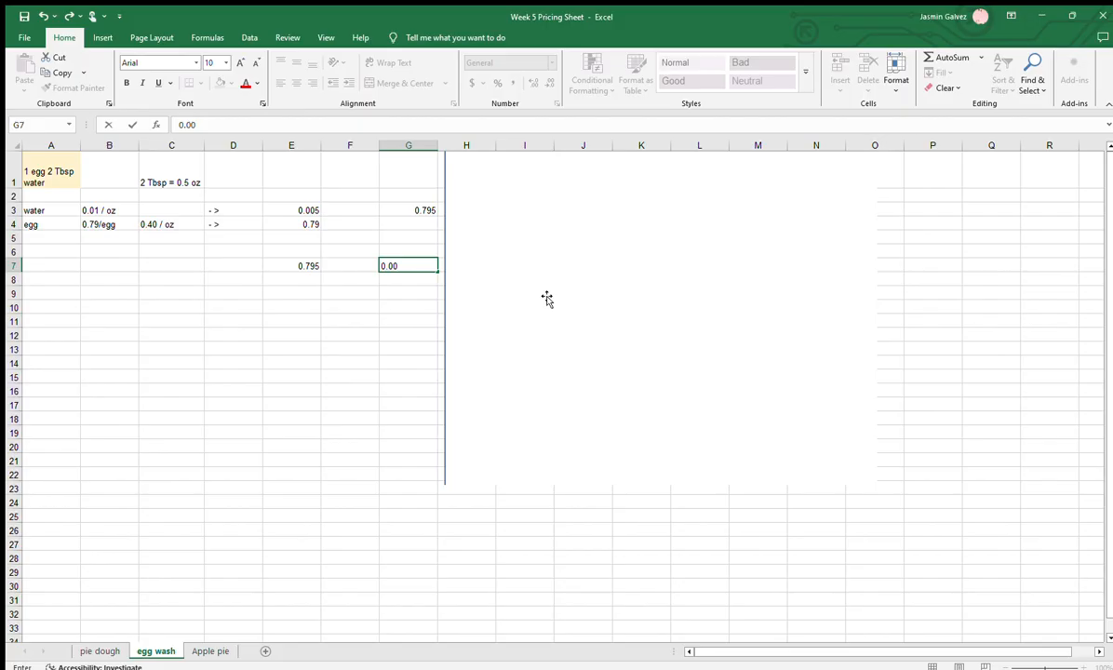
key("Return")
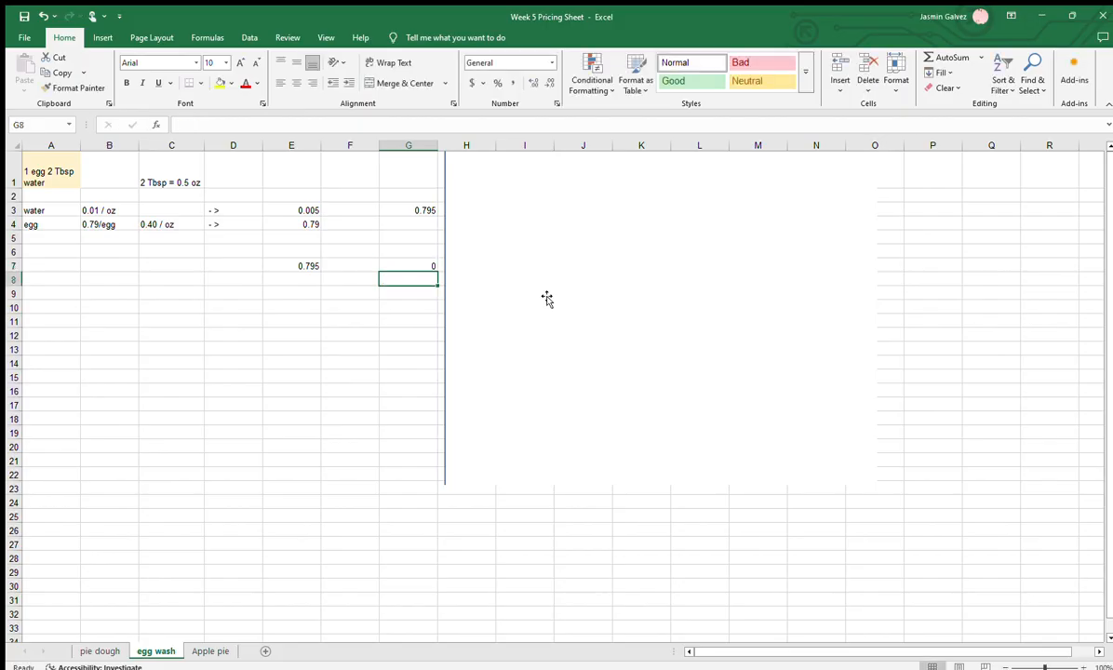
type("0.00")
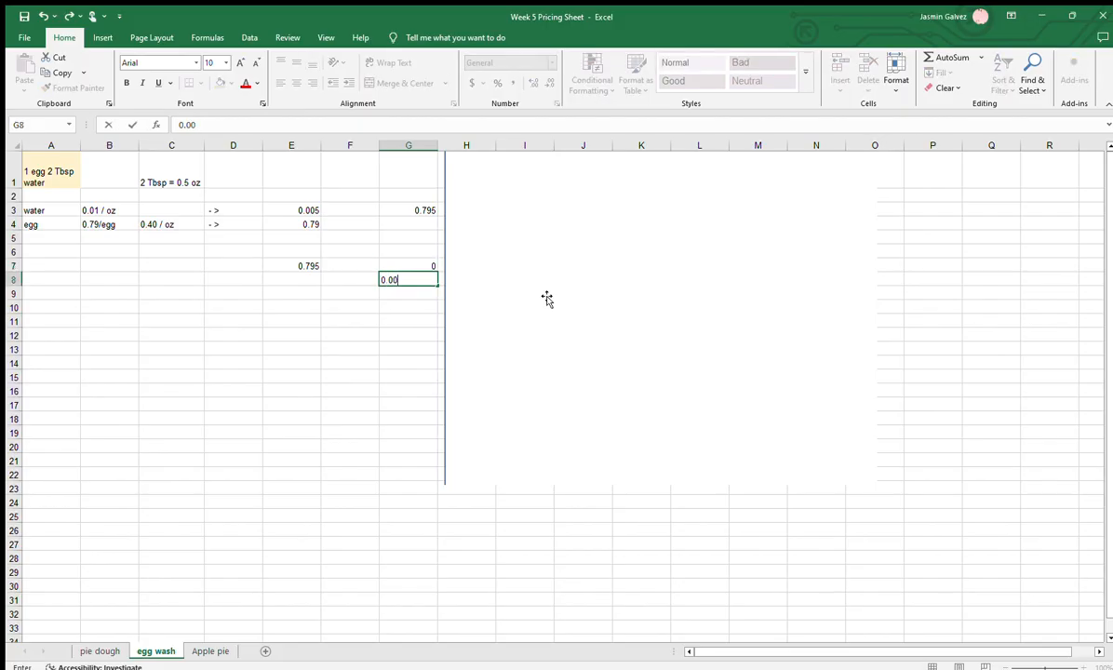
type("0")
key("Return")
Clear the example numbers from G8 and G7 and delete the egg wash sum from E7
left_click(416, 275)
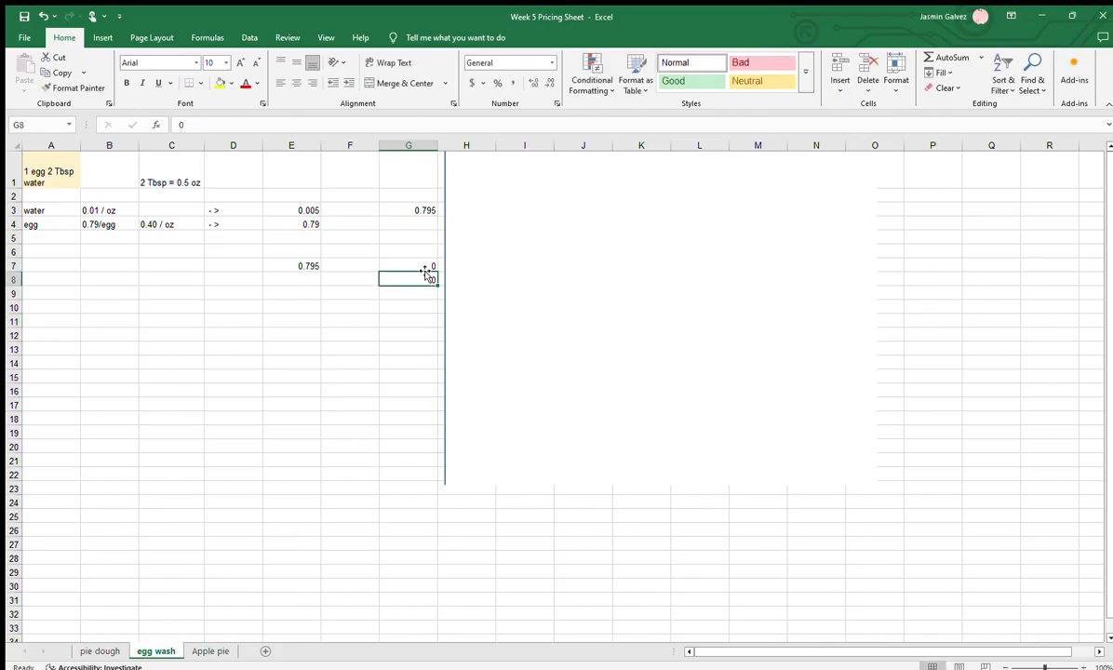
key("BackSpace")
key("Escape")
left_click(428, 266)
key("BackSpace")
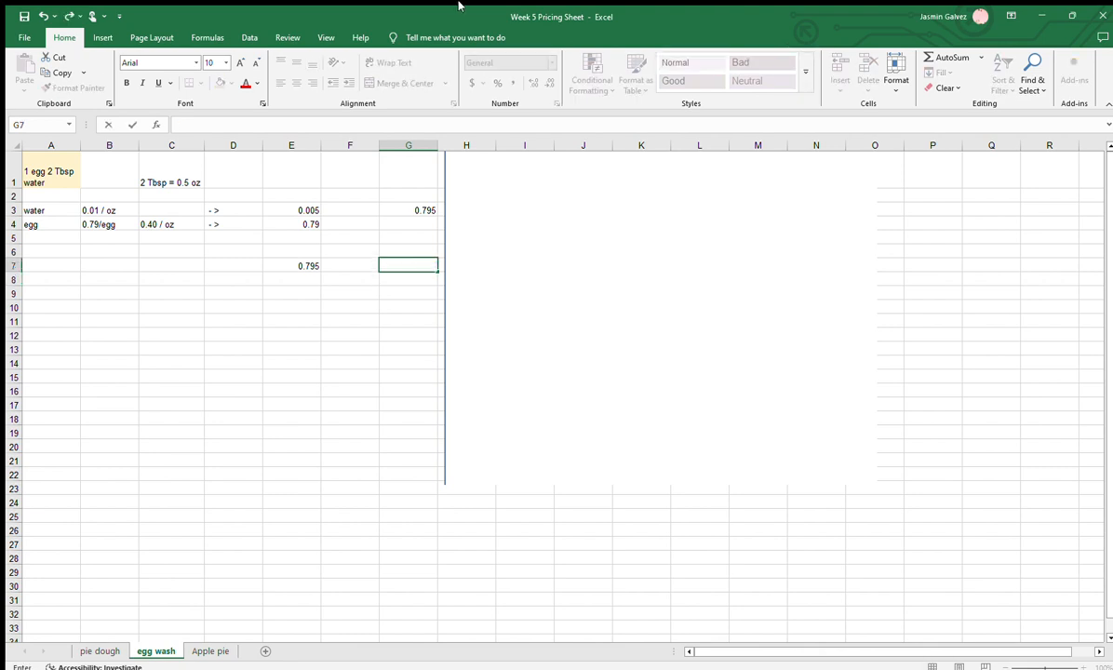
left_click(311, 266)
key("BackSpace")
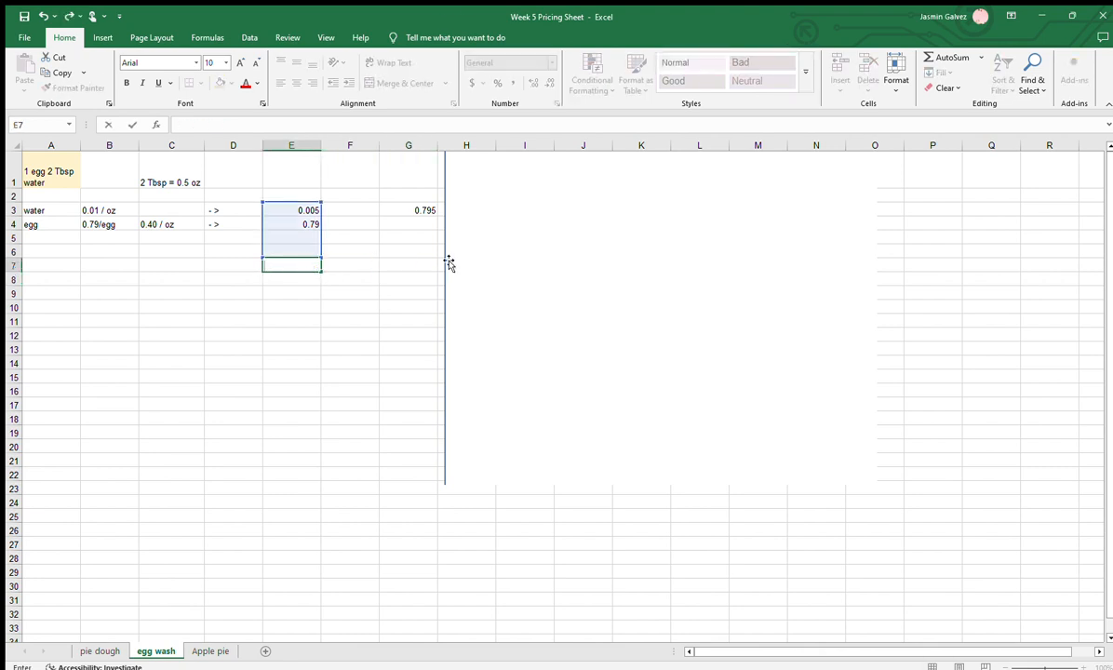
left_click(449, 263)
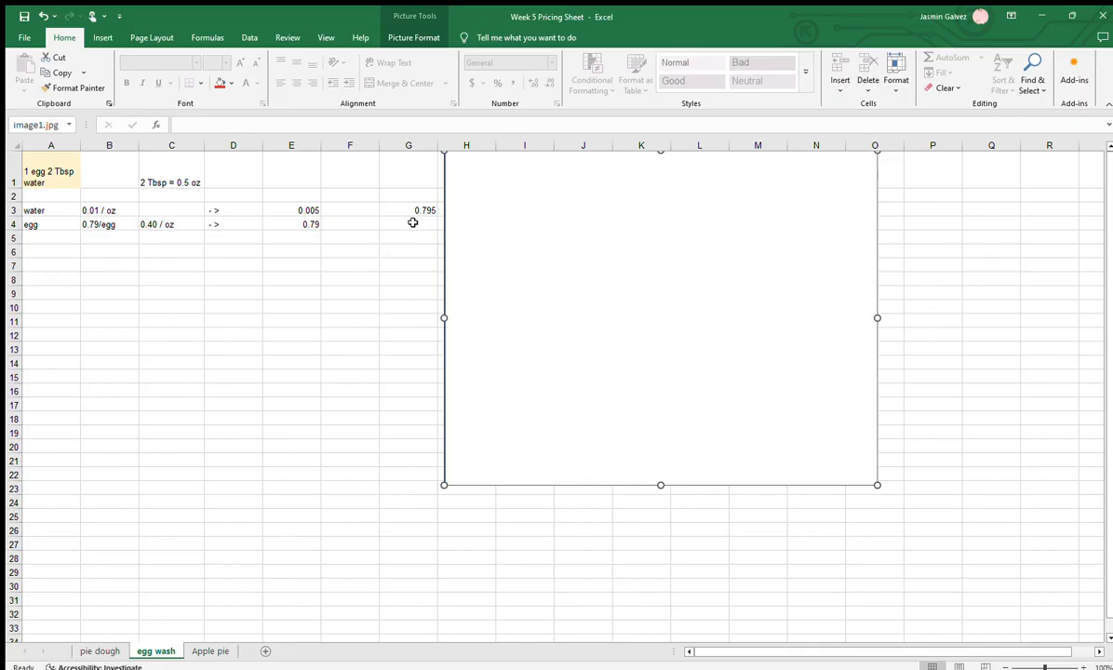
Examine the egg wash total in G3 and its formula adding E3 and E4
left_click(412, 223)
left_click(422, 208)
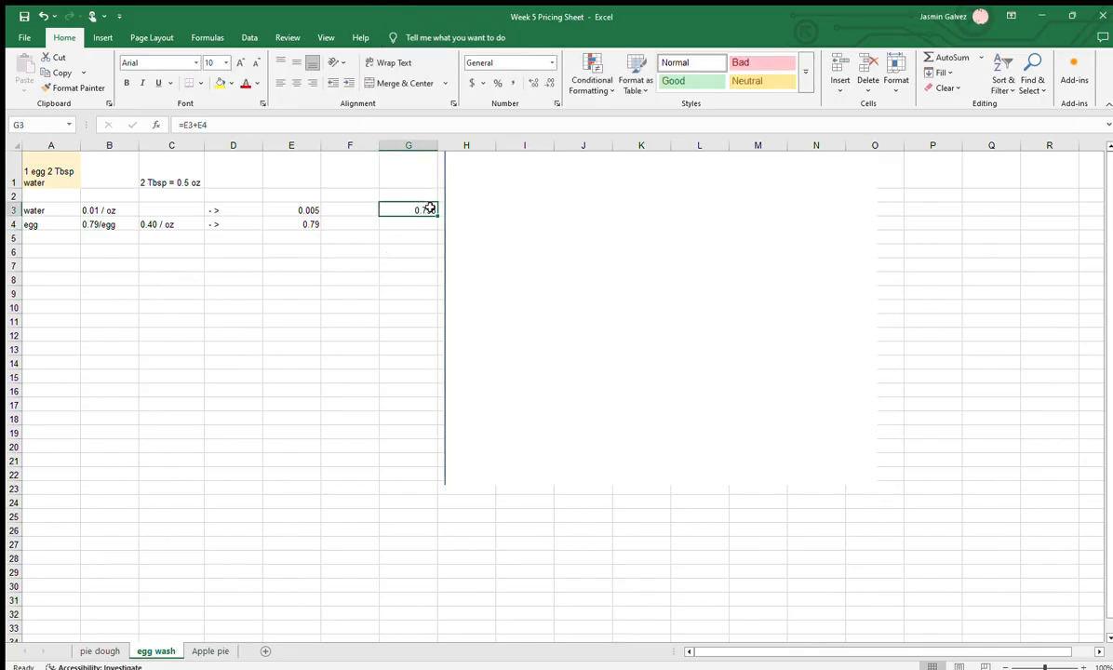
left_click(382, 321)
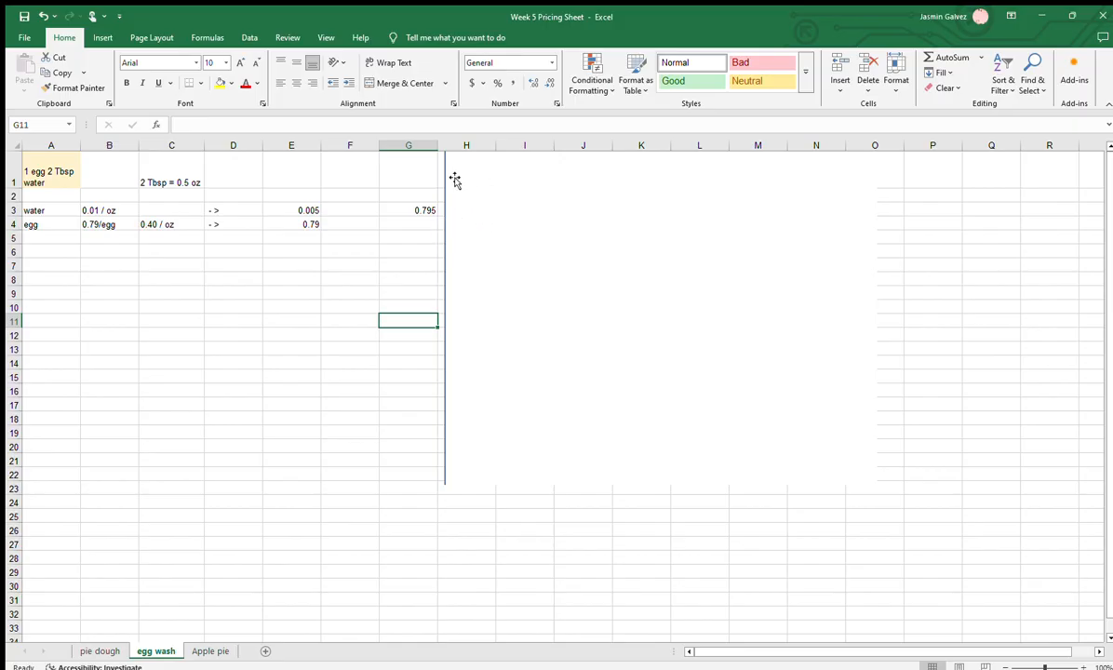
left_click(412, 239)
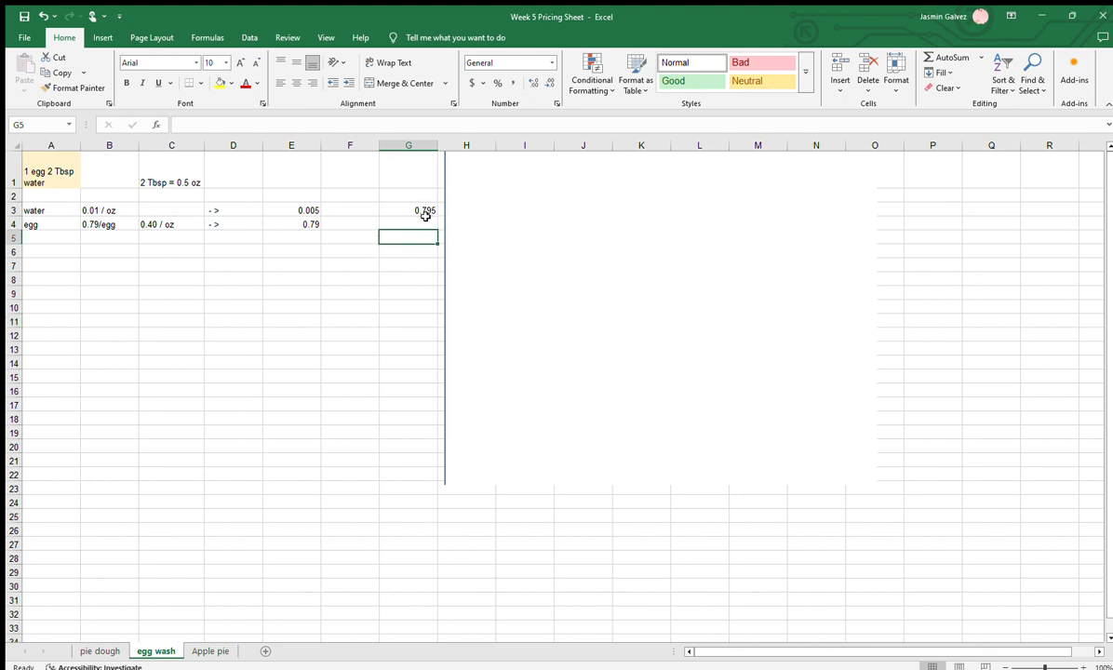
Shift the blank picture past column I to uncover the rounded egg wash total, and examine cell I3
left_click(458, 223)
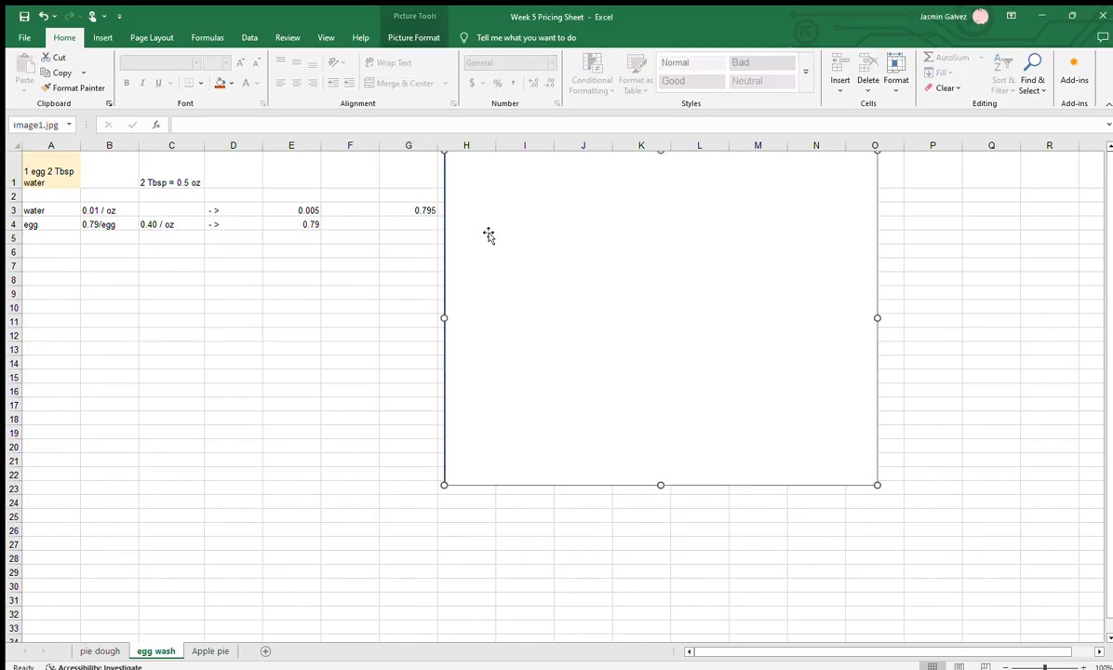
left_click_drag(482, 231, 631, 232)
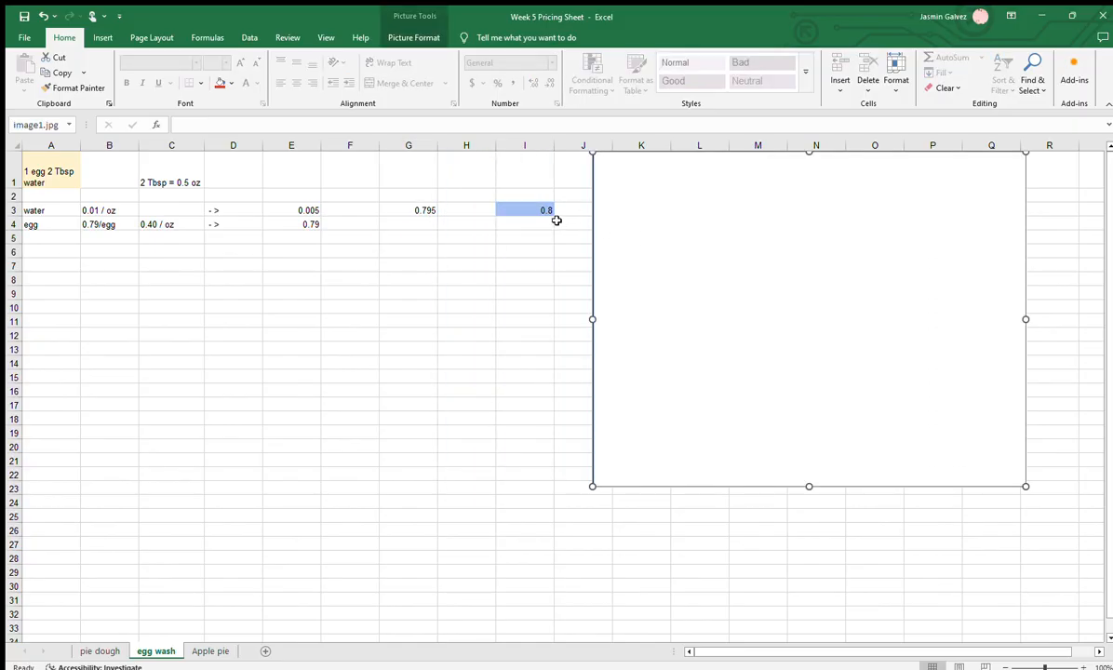
left_click(530, 211)
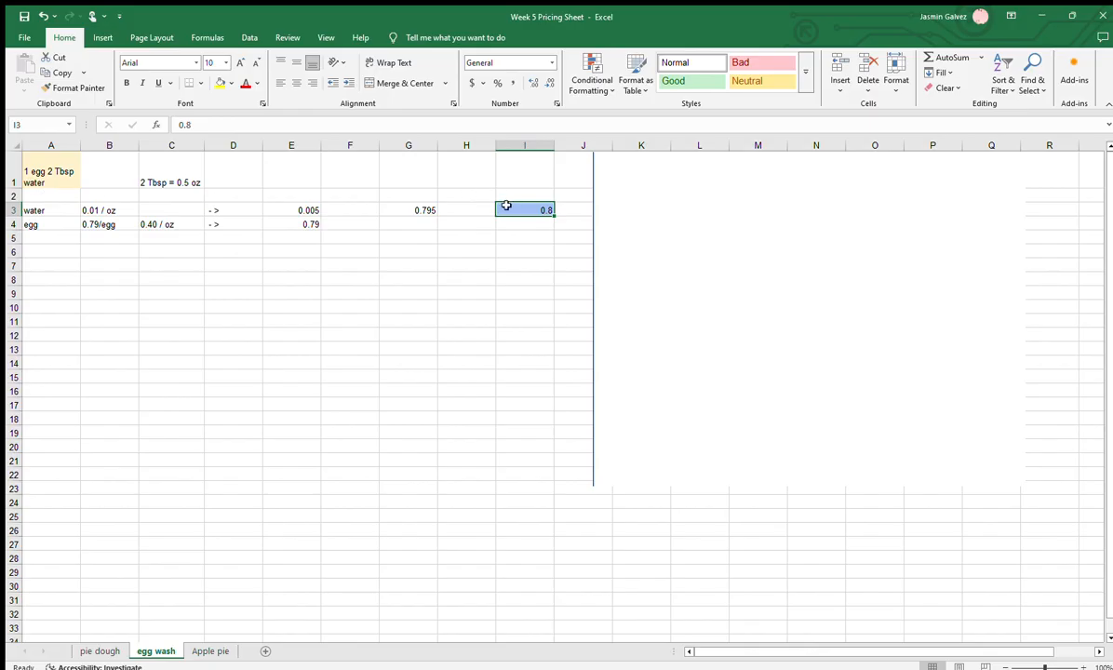
left_click(526, 247)
left_click(537, 211)
left_click(547, 249)
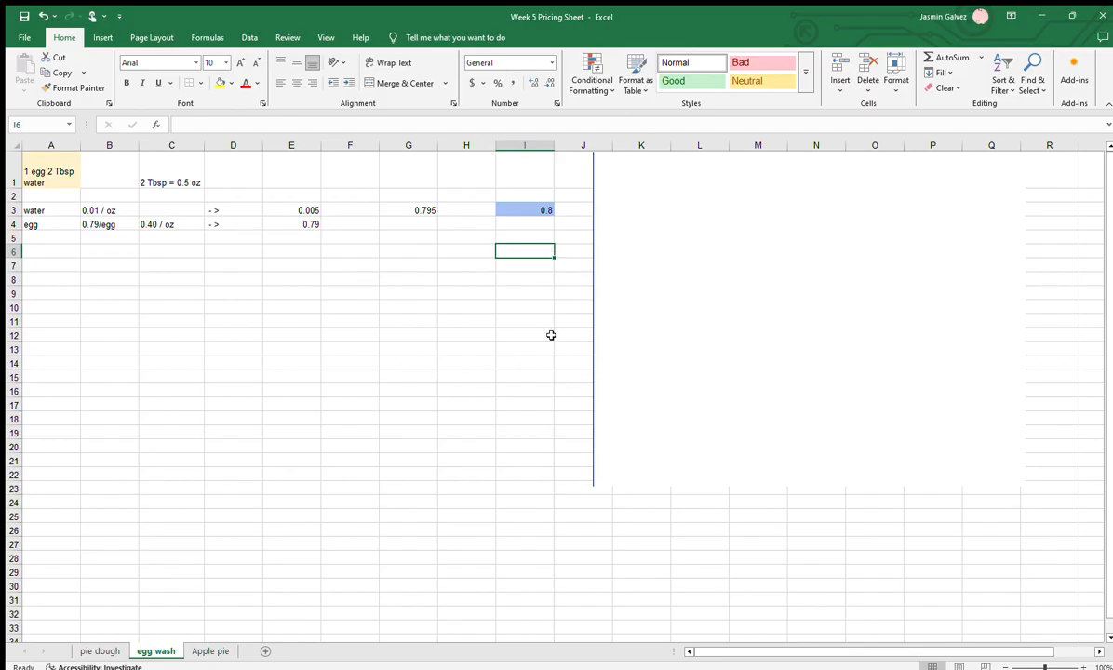
Switch to the Apple pie sheet and examine its 3-2-1 pie dough and Egg Wash rows
left_click(207, 652)
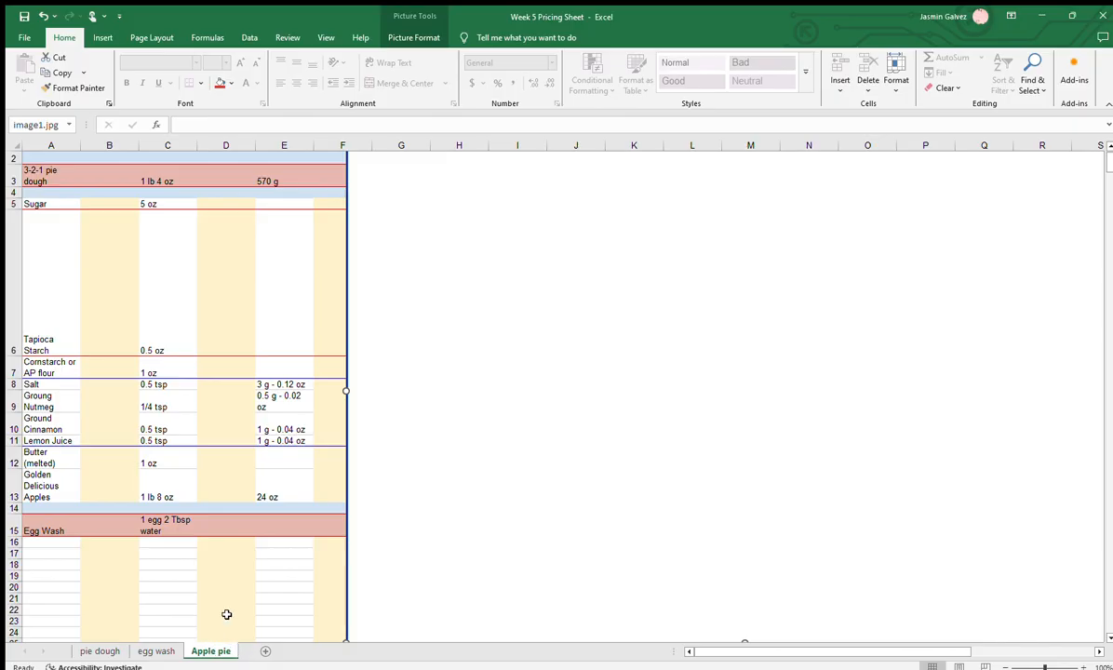
left_click(68, 185)
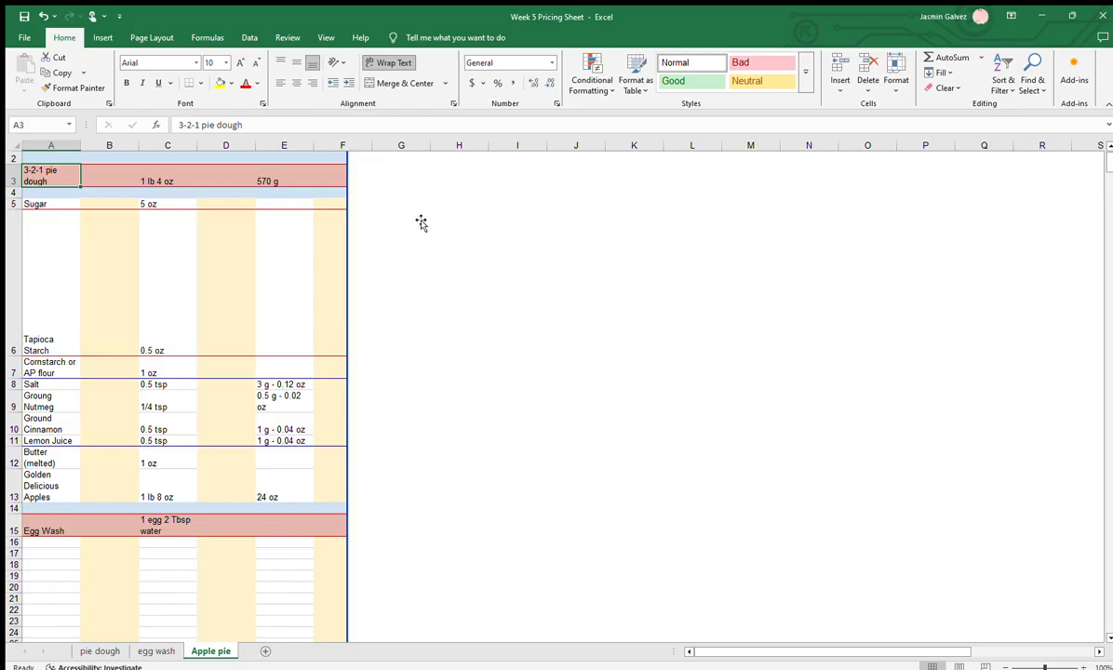
left_click(109, 528)
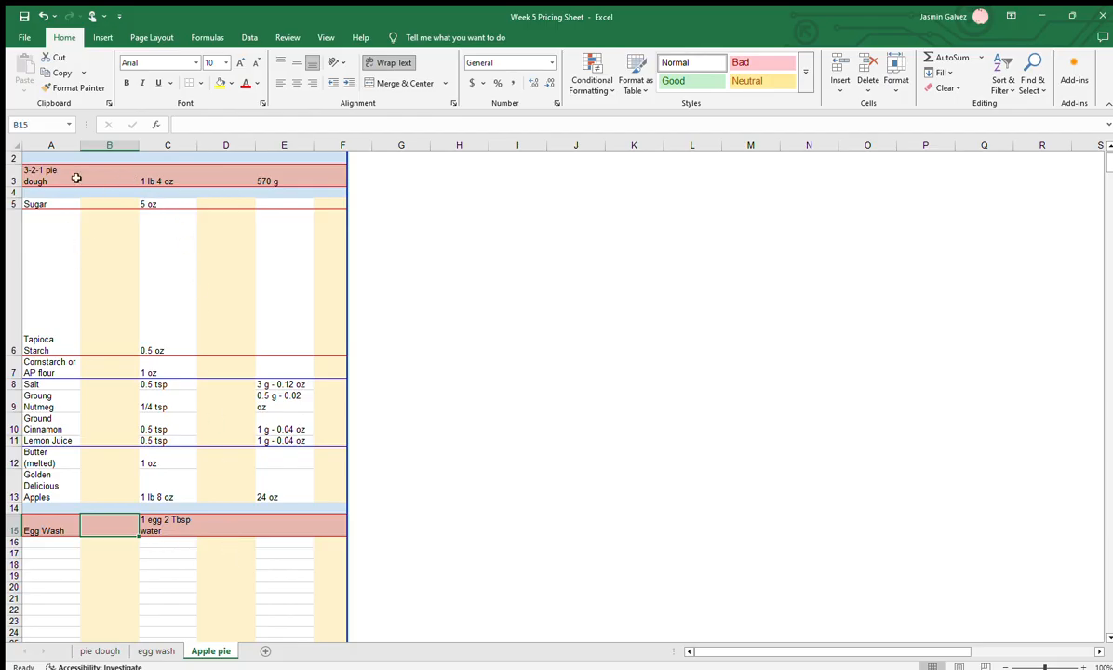
Go through the apple pie filling ingredients in A5:A13, from Sugar to Golden Delicious Apples
left_click(39, 202)
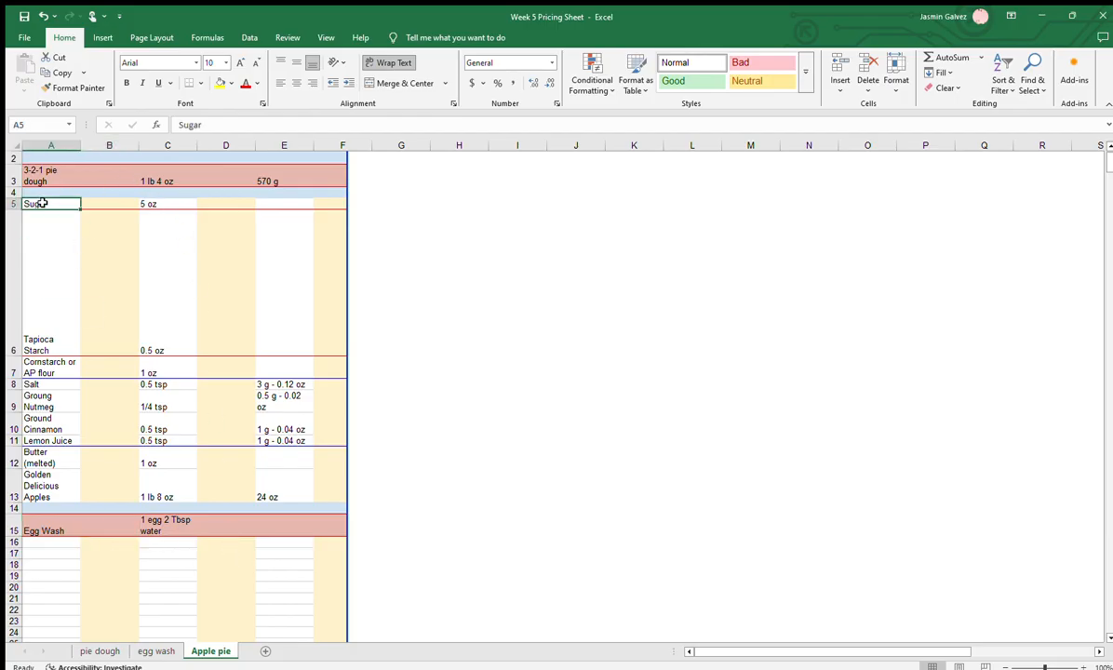
left_click(52, 294)
left_click(47, 361)
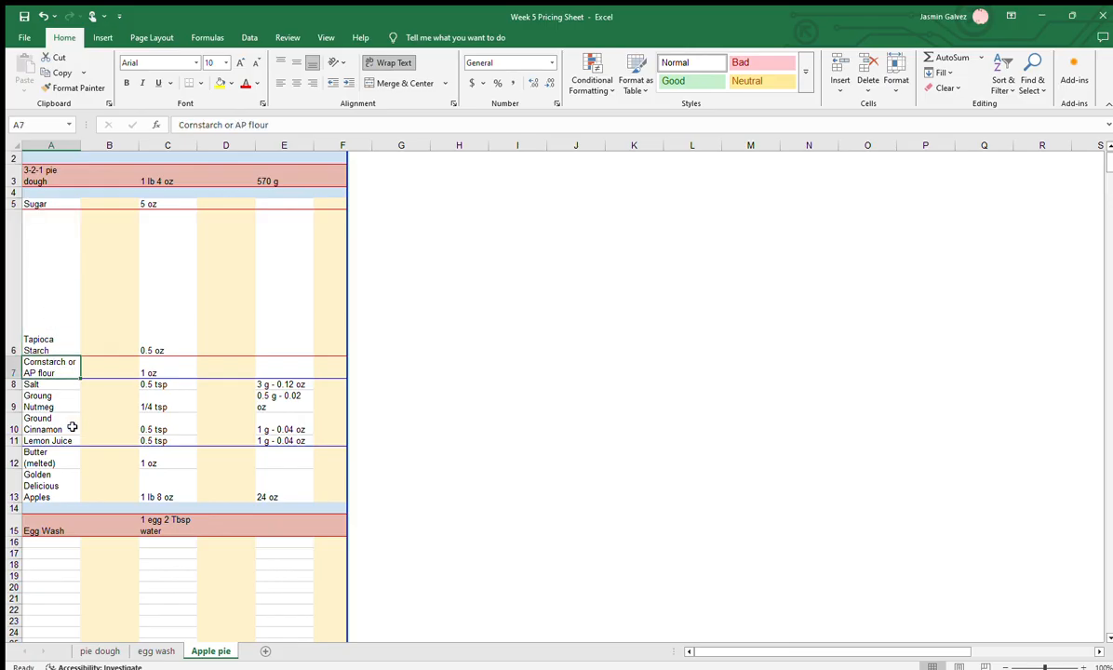
left_click(53, 385)
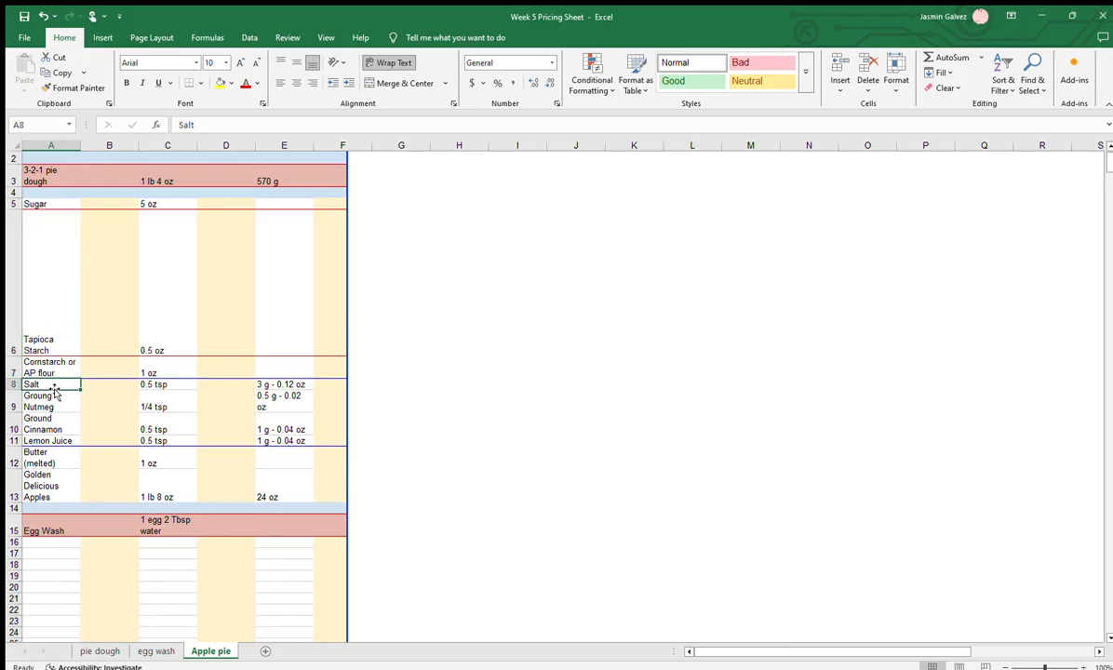
left_click(53, 396)
left_click(48, 419)
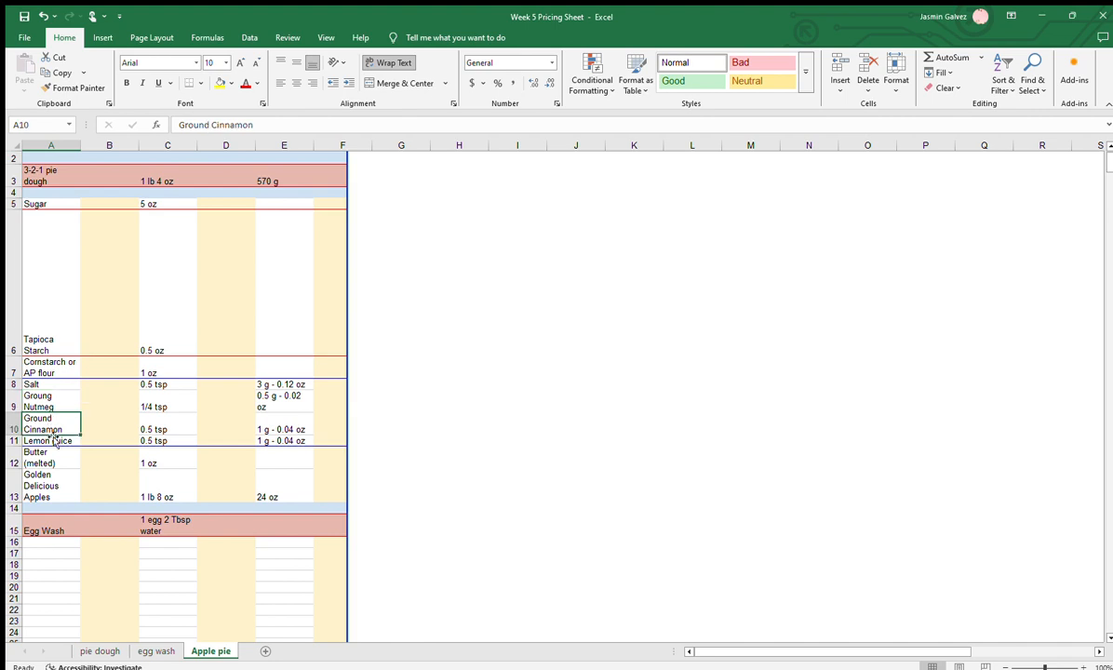
left_click(53, 439)
left_click(42, 456)
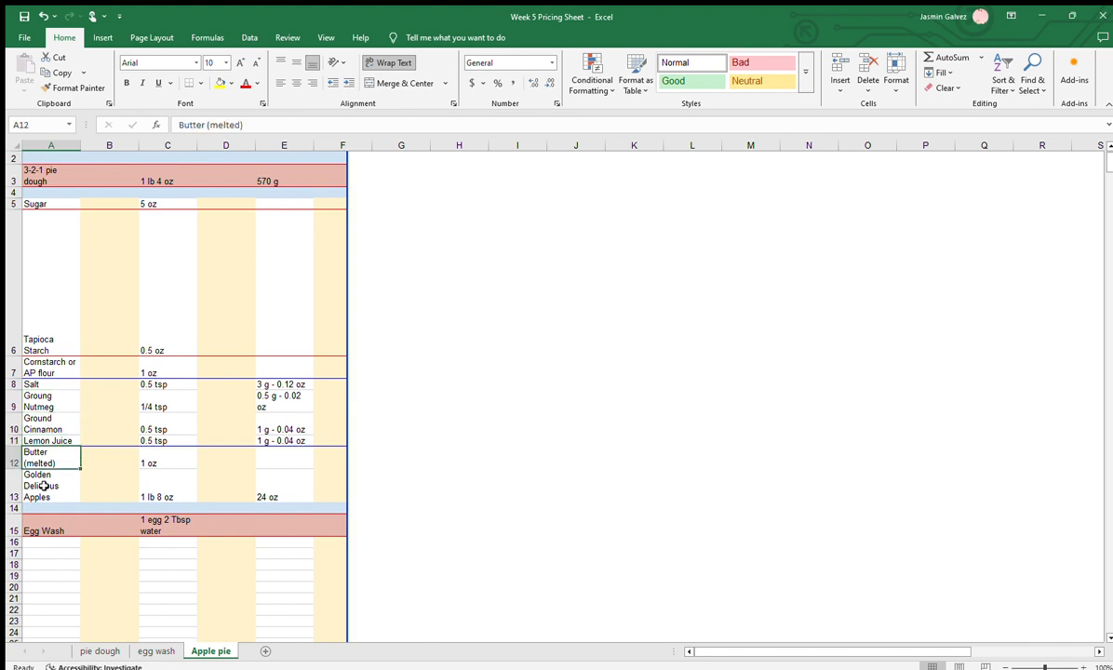
left_click(41, 477)
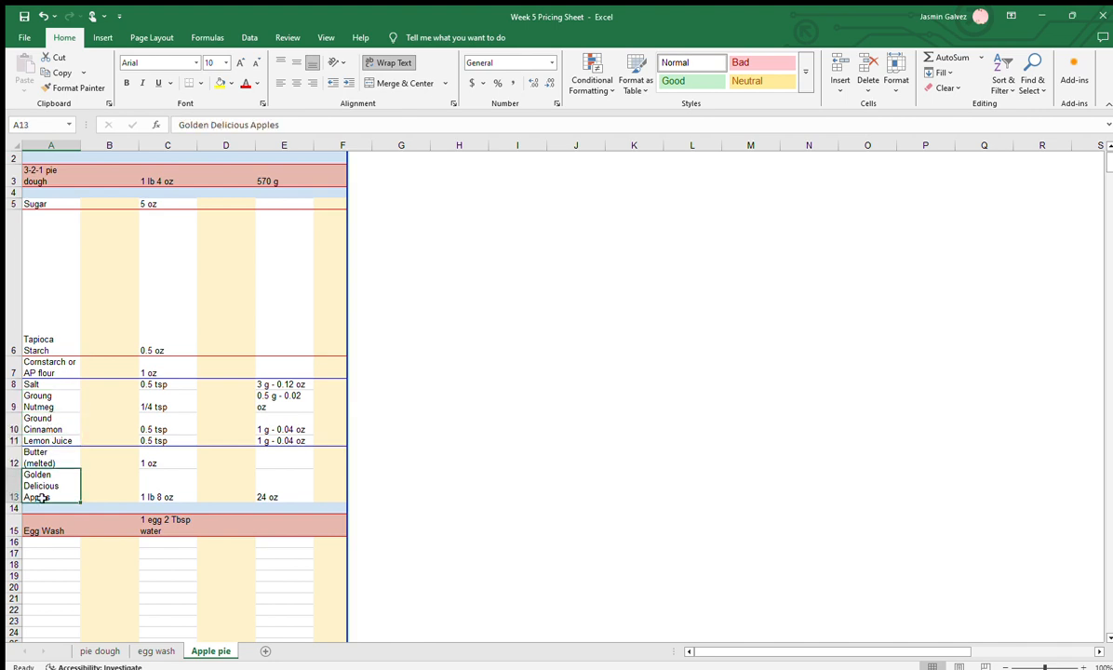
left_click(229, 577)
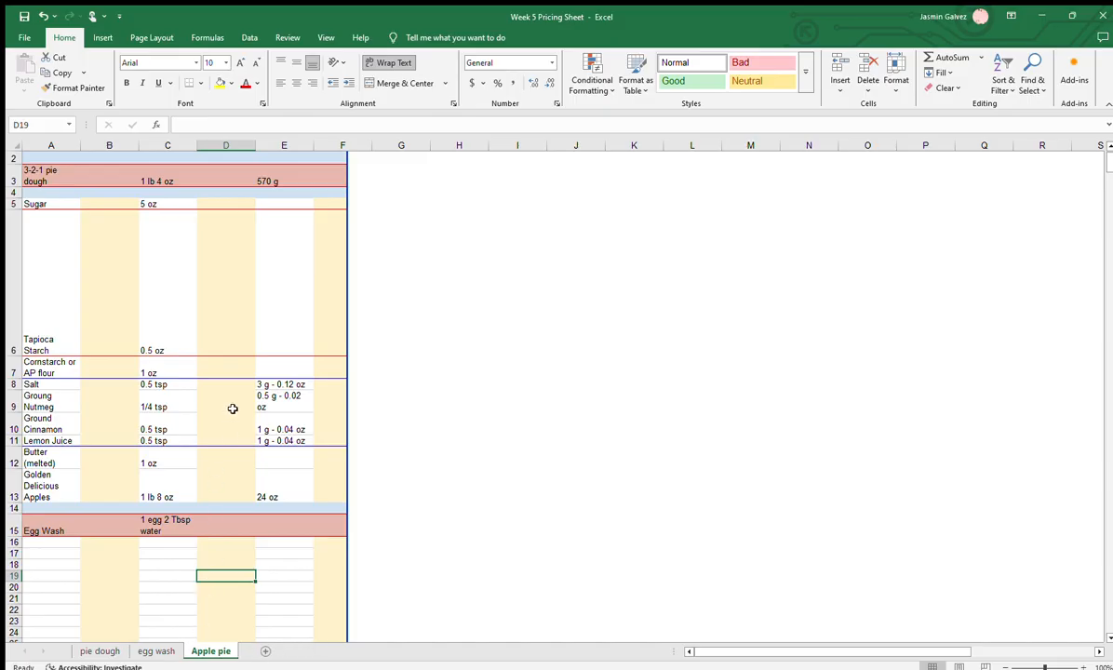
left_click(204, 367)
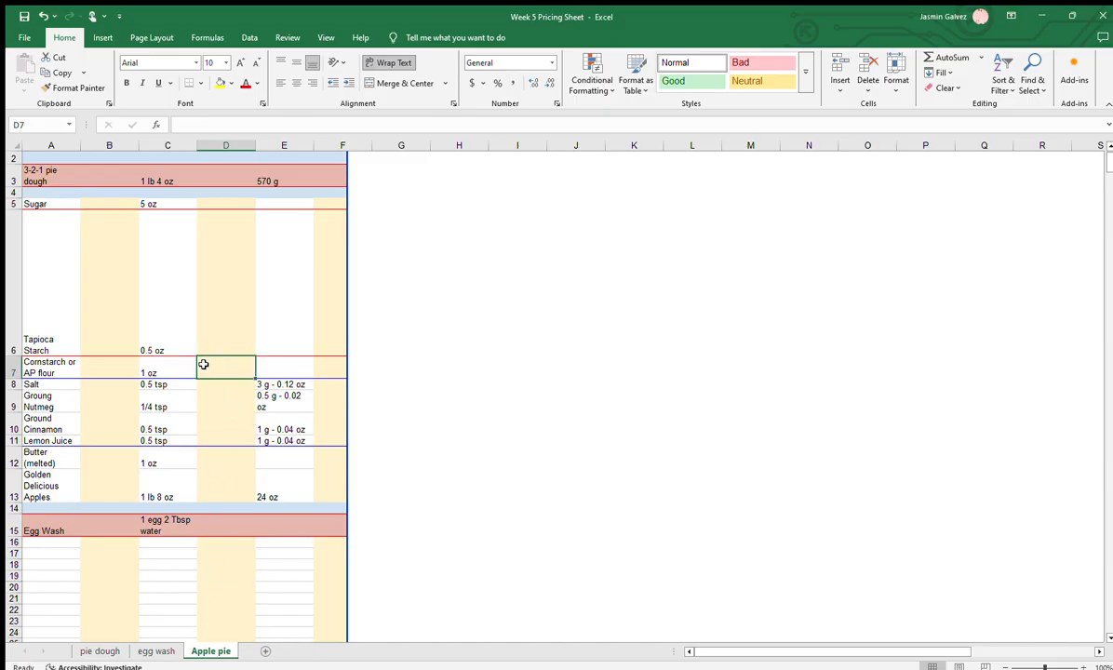
Review the filling ingredients' recipe amounts in column C, highlighting C5:C13
left_click(155, 201)
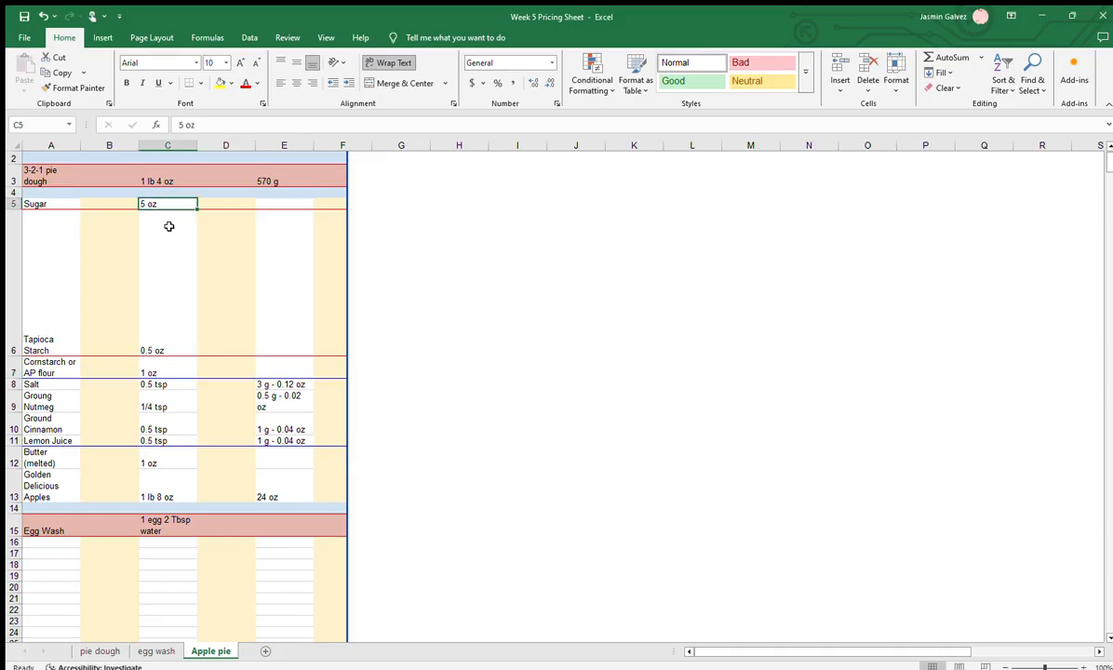
left_click(170, 351, "shift")
left_click(169, 372)
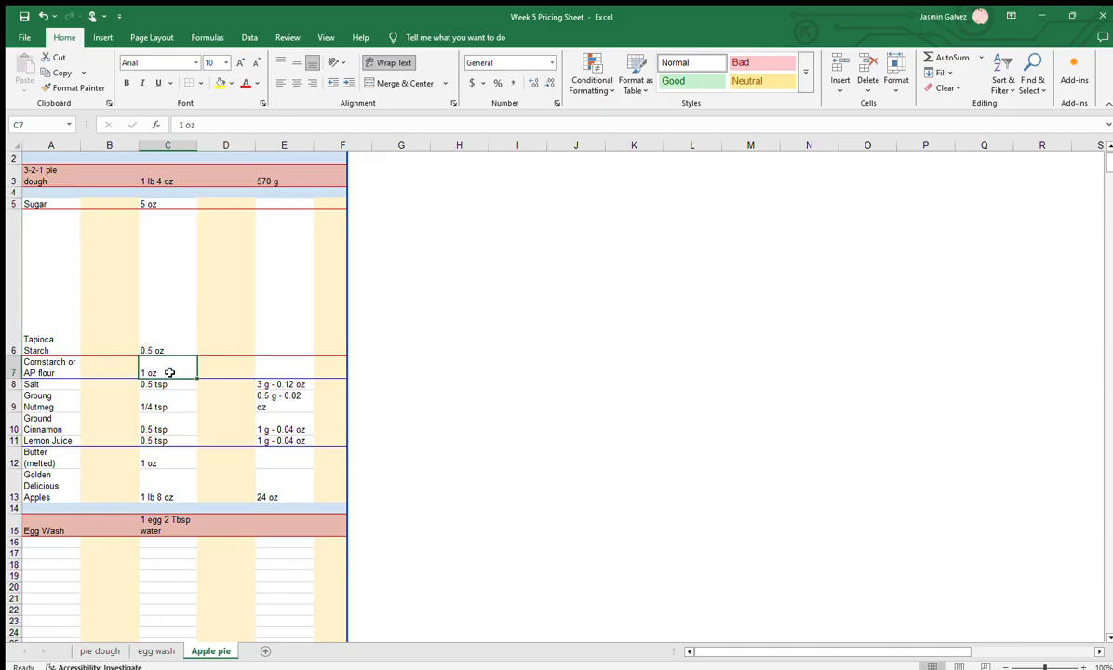
left_click_drag(169, 368, 162, 495)
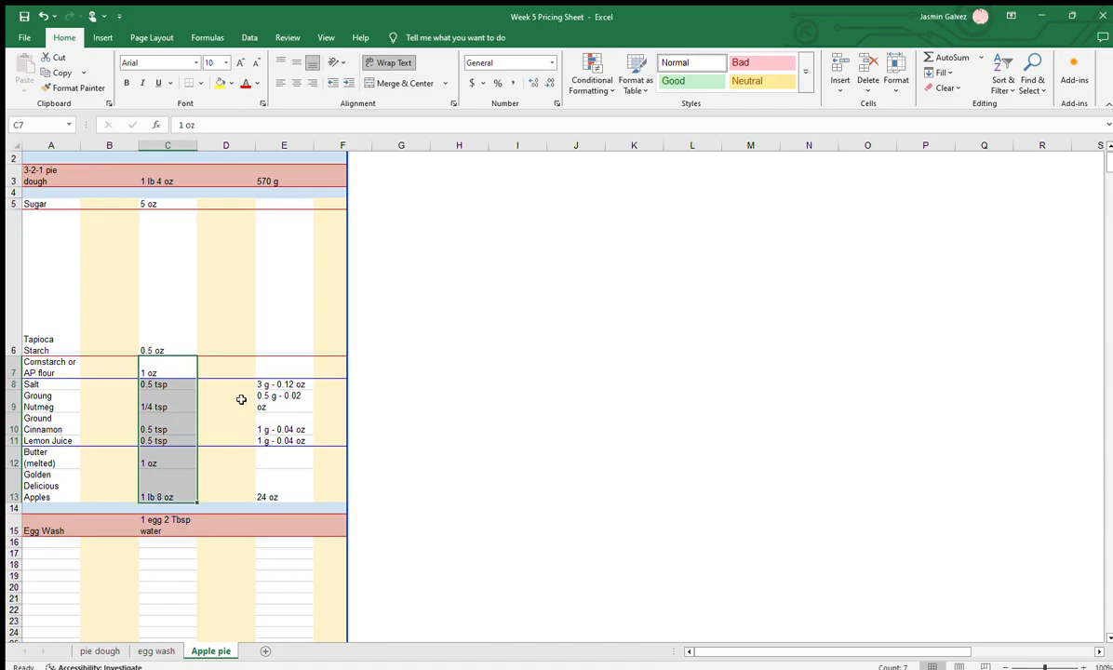
left_click(165, 388)
left_click(153, 458)
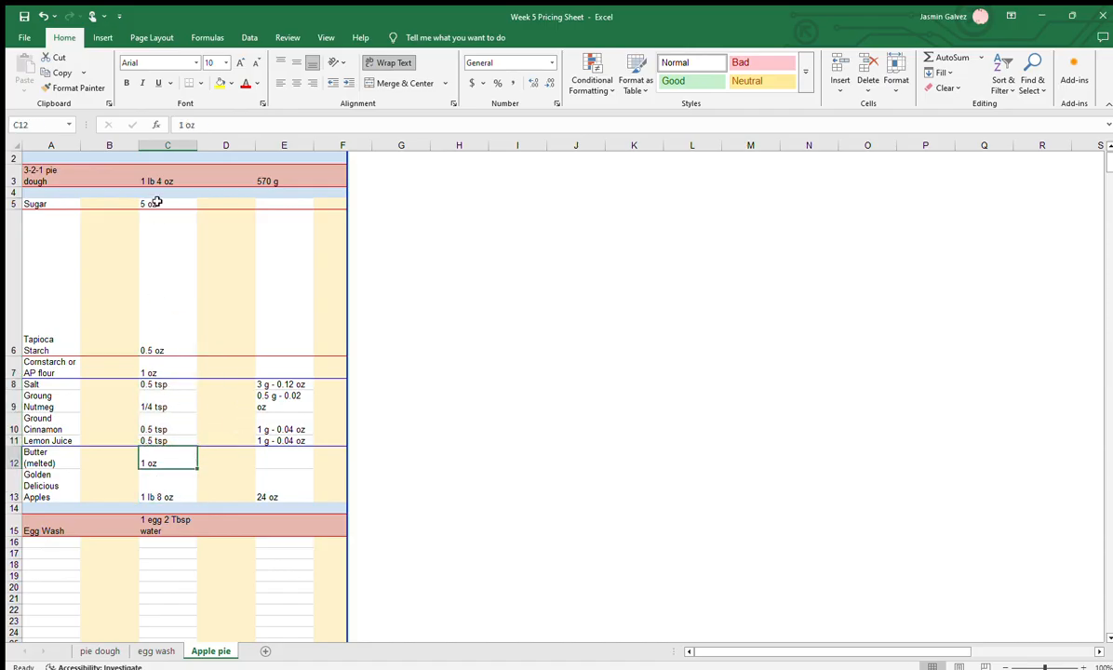
left_click_drag(164, 204, 154, 489)
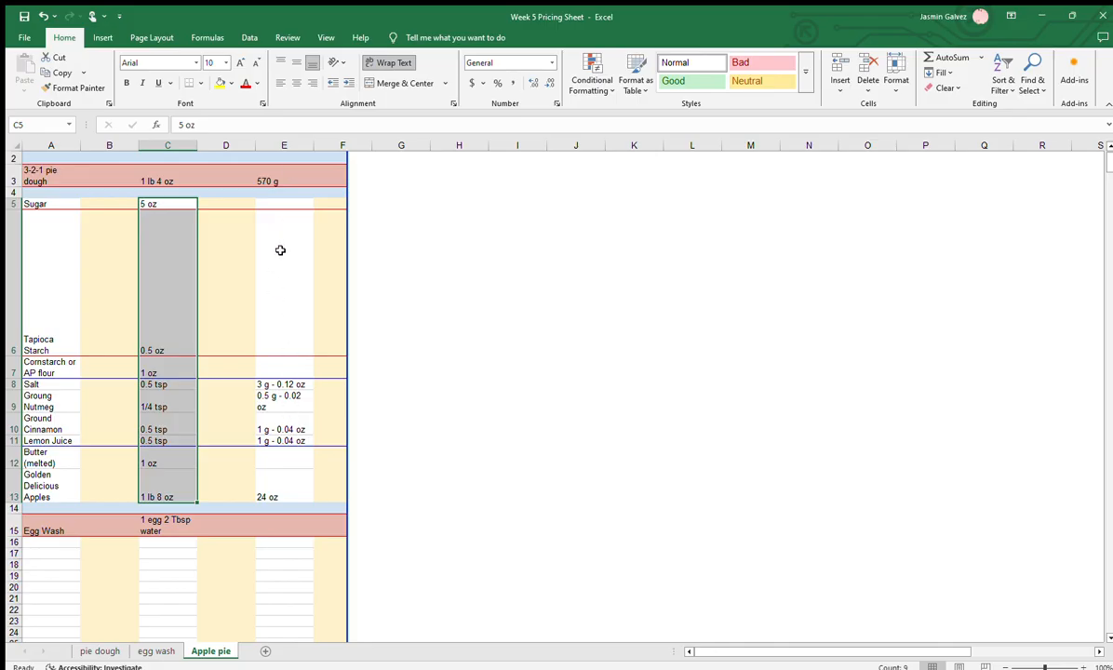
Check column E for the filling ingredients' converted weights, from the sugar row to the apples in E13
left_click_drag(293, 204, 290, 274)
left_click(284, 462)
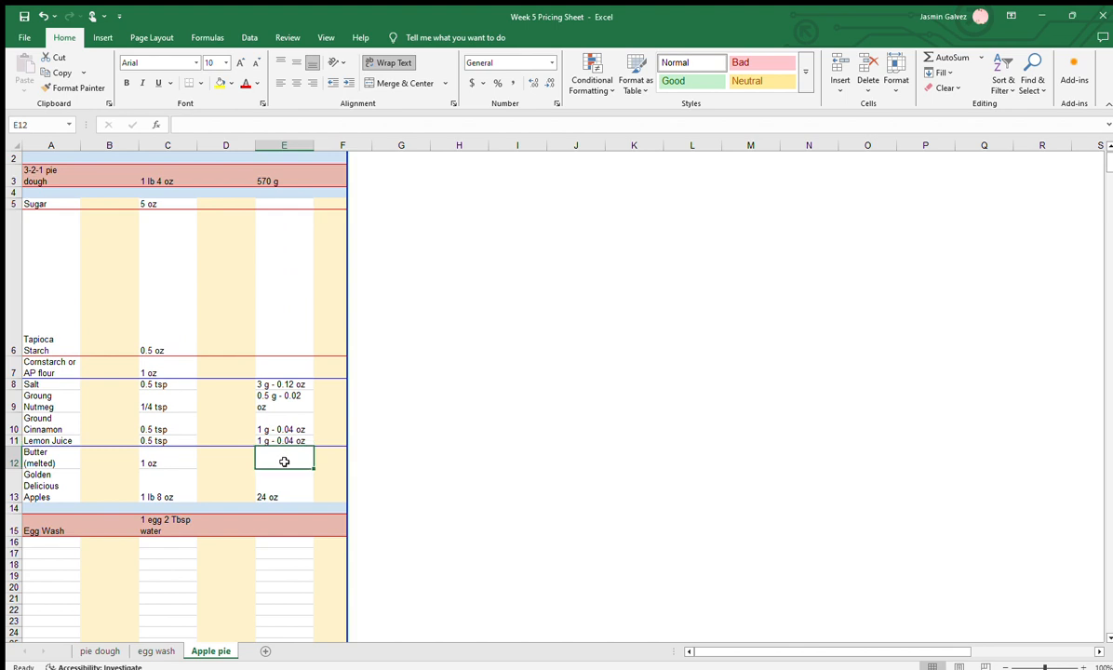
left_click(285, 375)
left_click(281, 396)
left_click(276, 496)
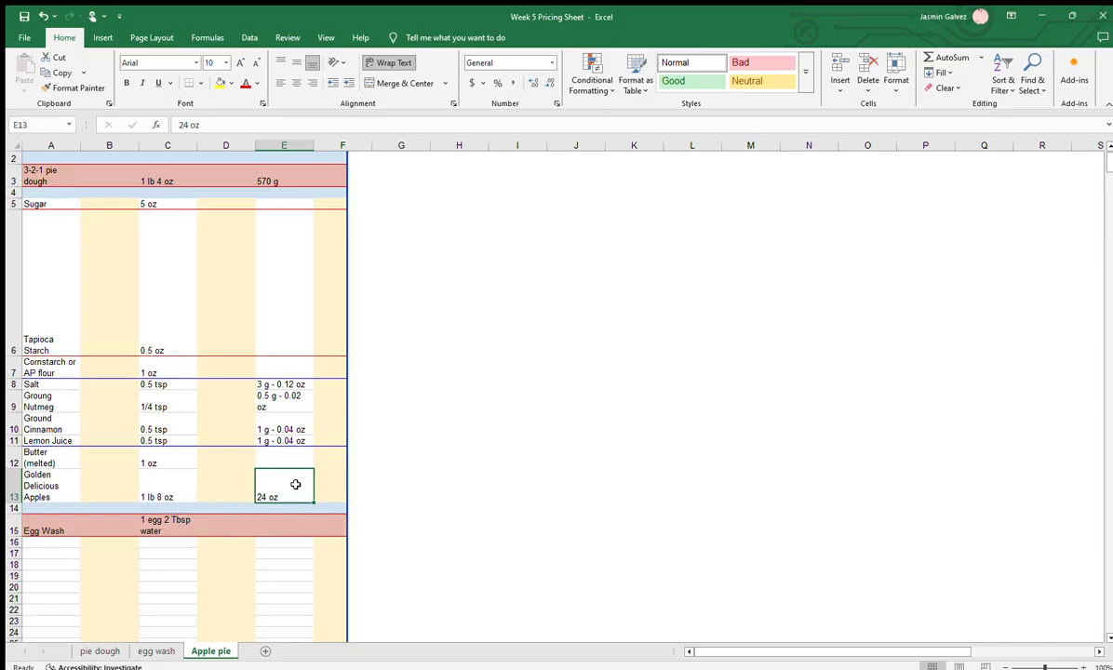
Compare the teaspoon amounts in C8:C11 with their gram and ounce conversions in E8:E11, highlighting both ranges
left_click(289, 429)
left_click_drag(296, 385, 300, 438)
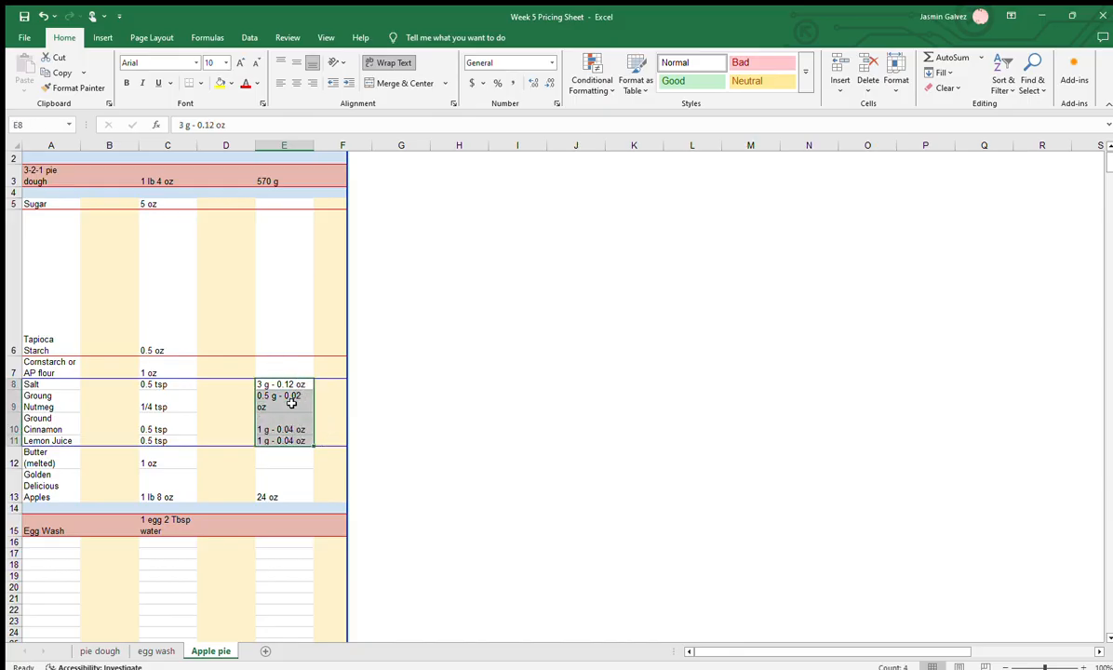
left_click_drag(160, 385, 162, 440)
left_click_drag(171, 384, 328, 440)
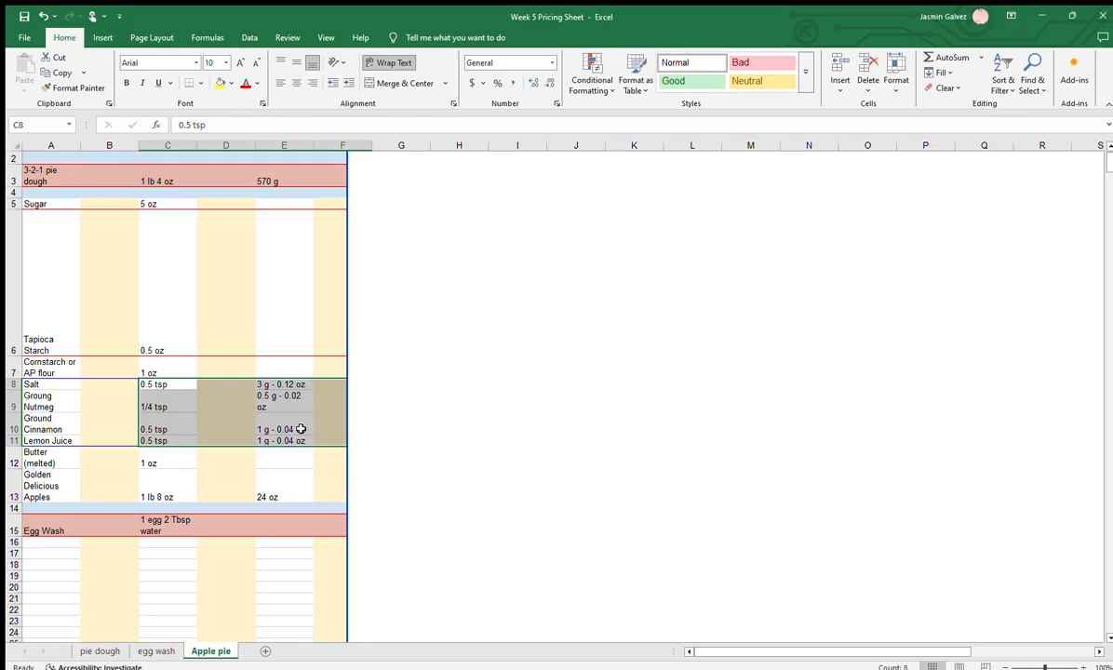
Pull back the covering image's edge to uncover column G and check the sugar and tapioca starch prices in G5 and G6
left_click(420, 390)
left_click_drag(351, 398, 460, 398)
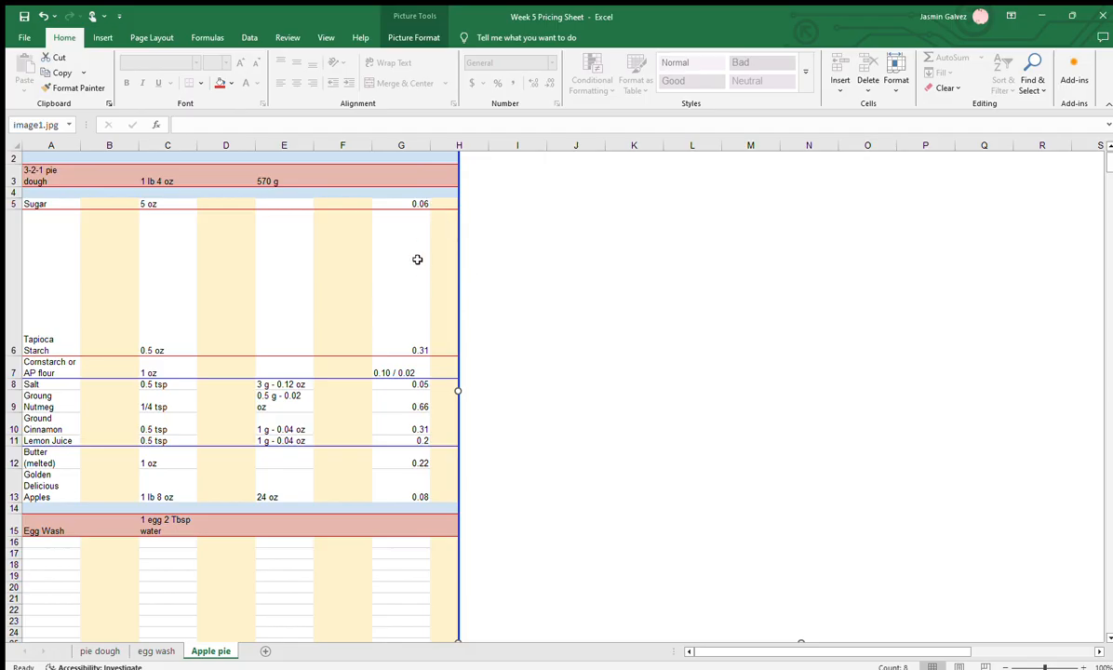
left_click(44, 205)
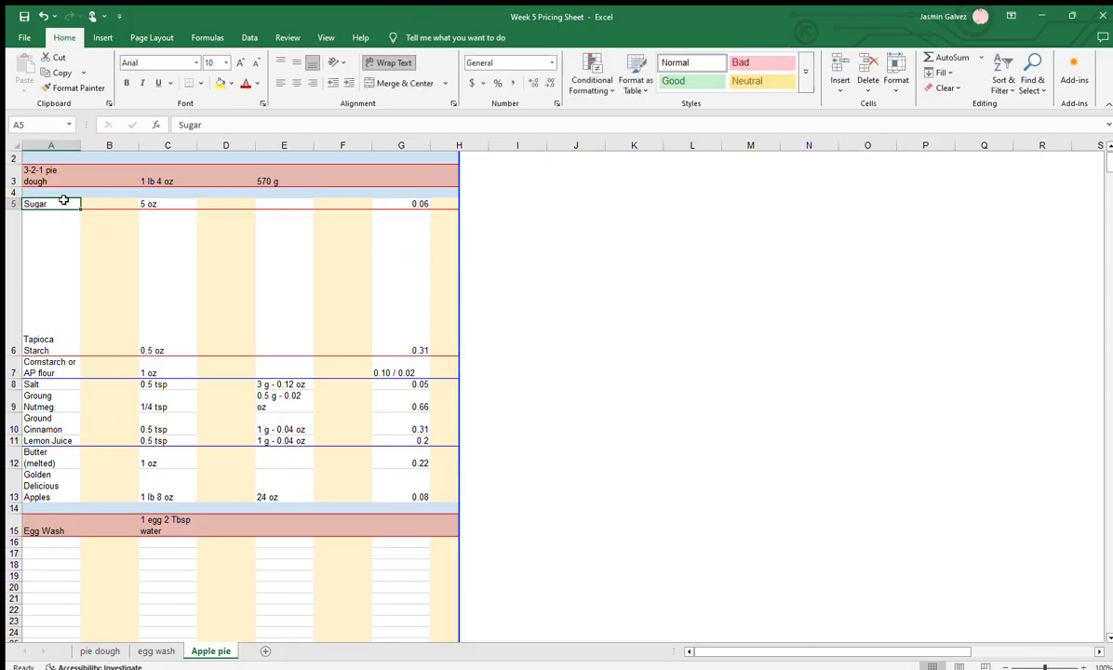
left_click(415, 203)
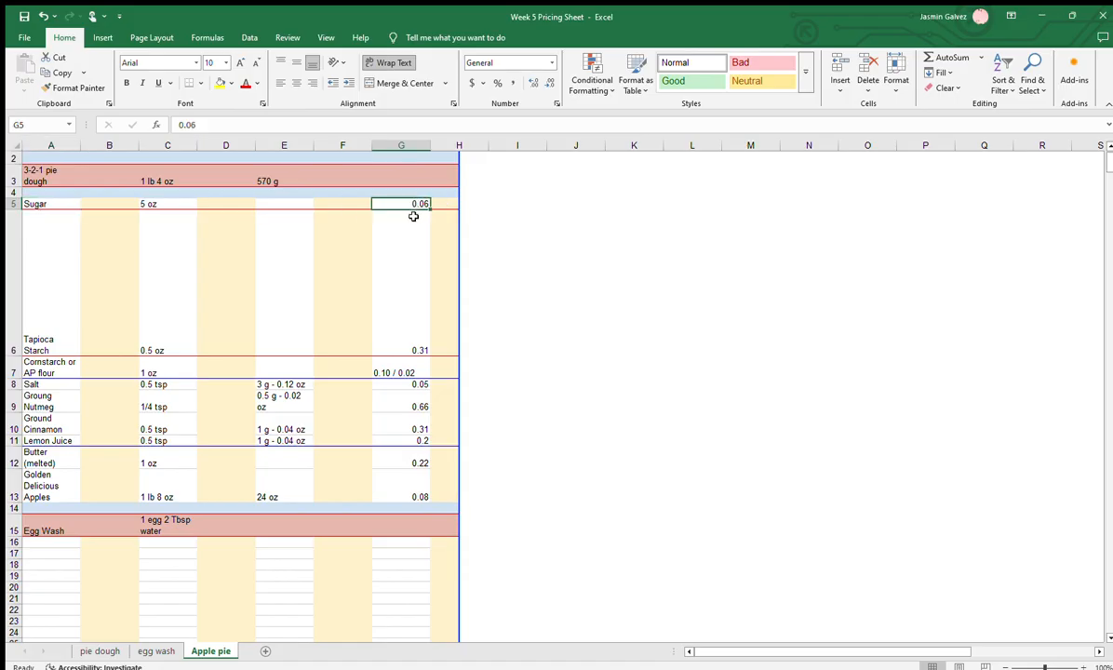
left_click(32, 331)
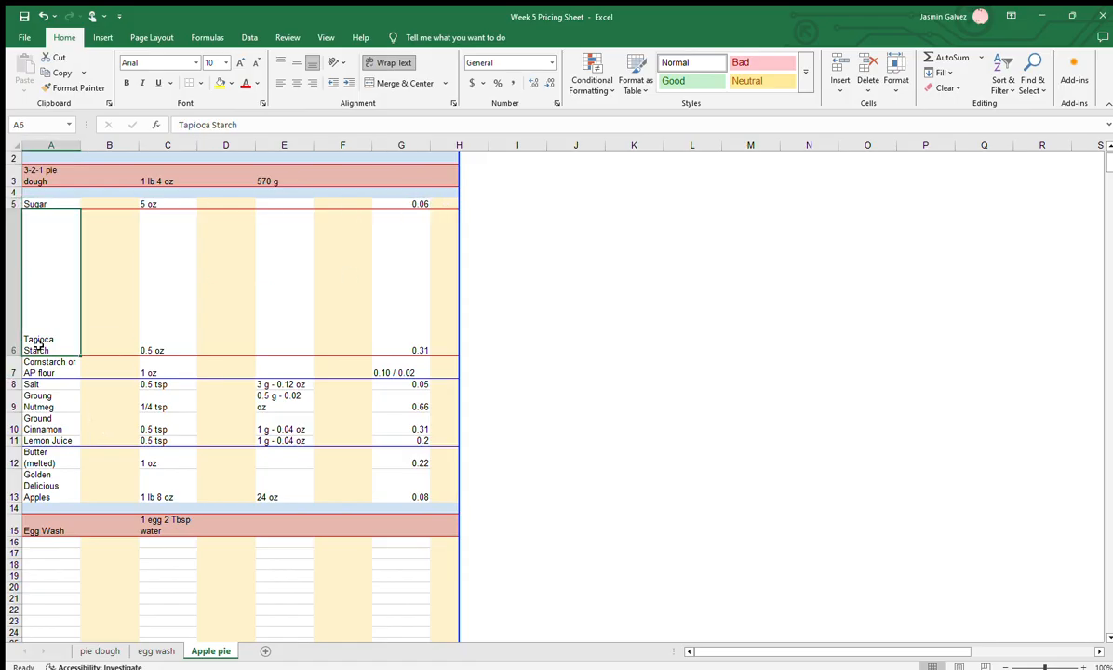
left_click(386, 321)
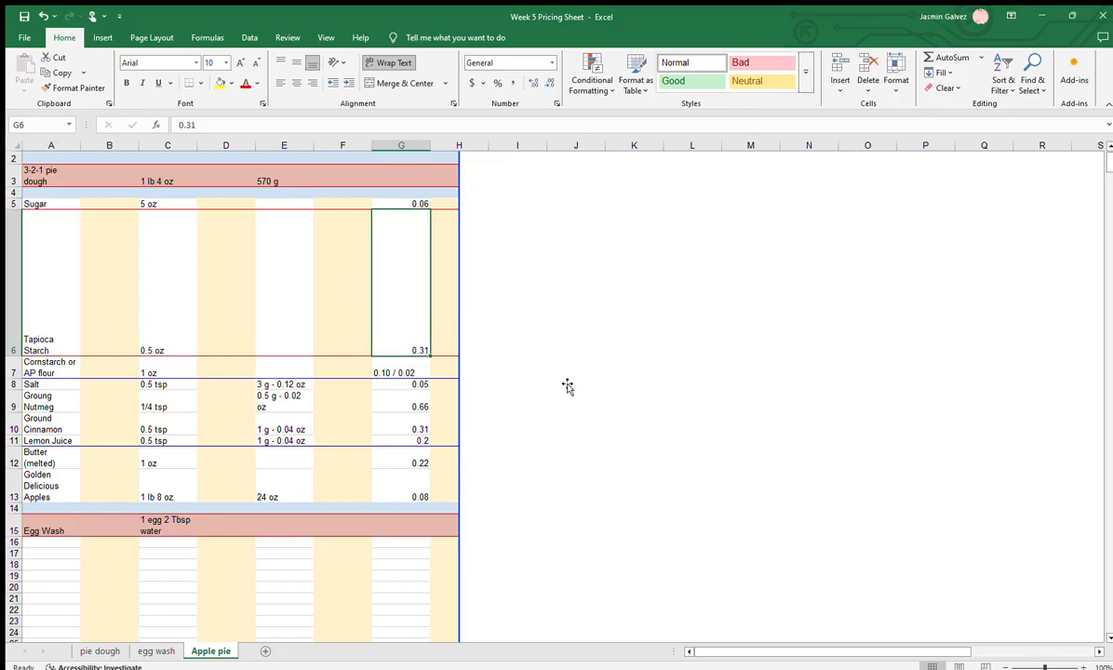
Shift the covering image slightly toward column G and go through the remaining ingredient prices down to the apples, highlighting G5:G13
left_click(929, 375)
left_click_drag(845, 375, 784, 354)
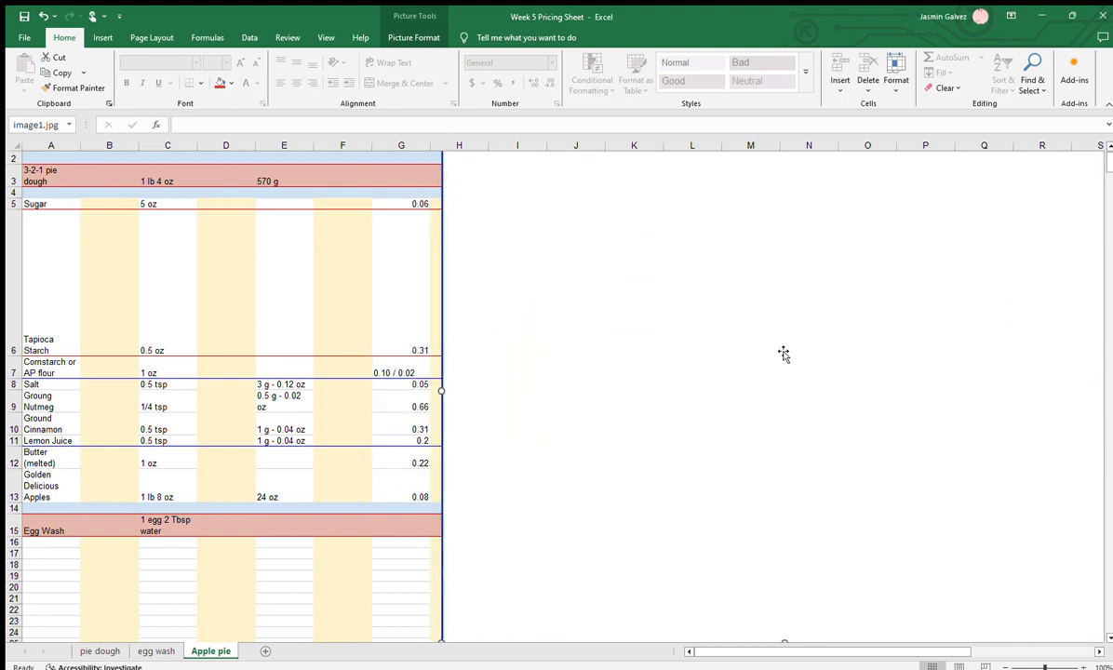
left_click(402, 346)
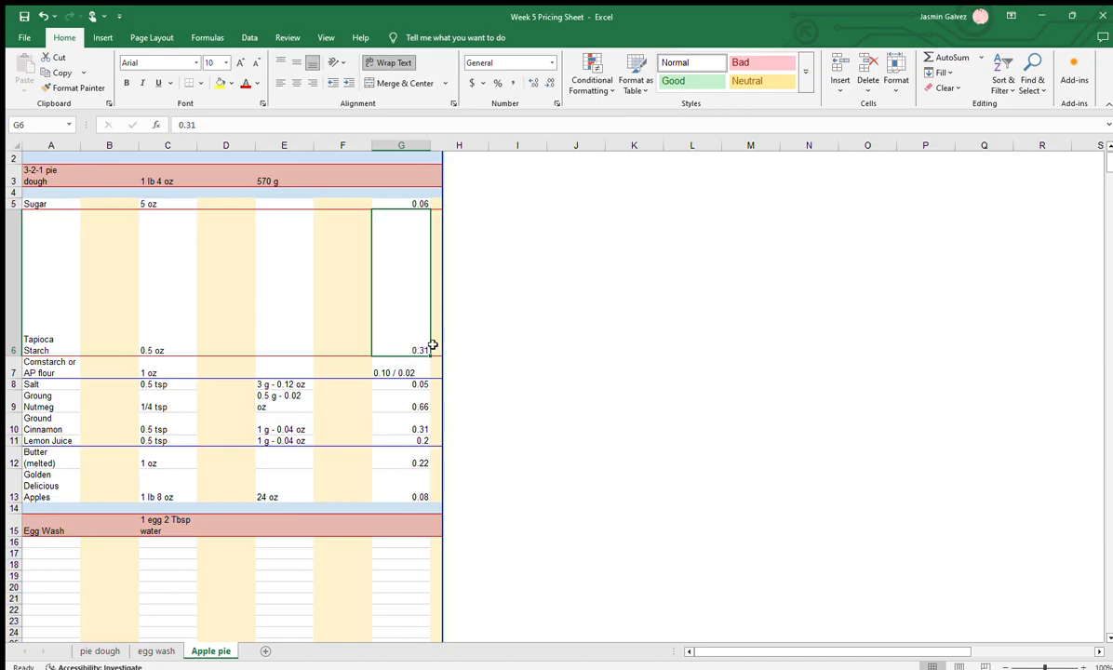
left_click(408, 372)
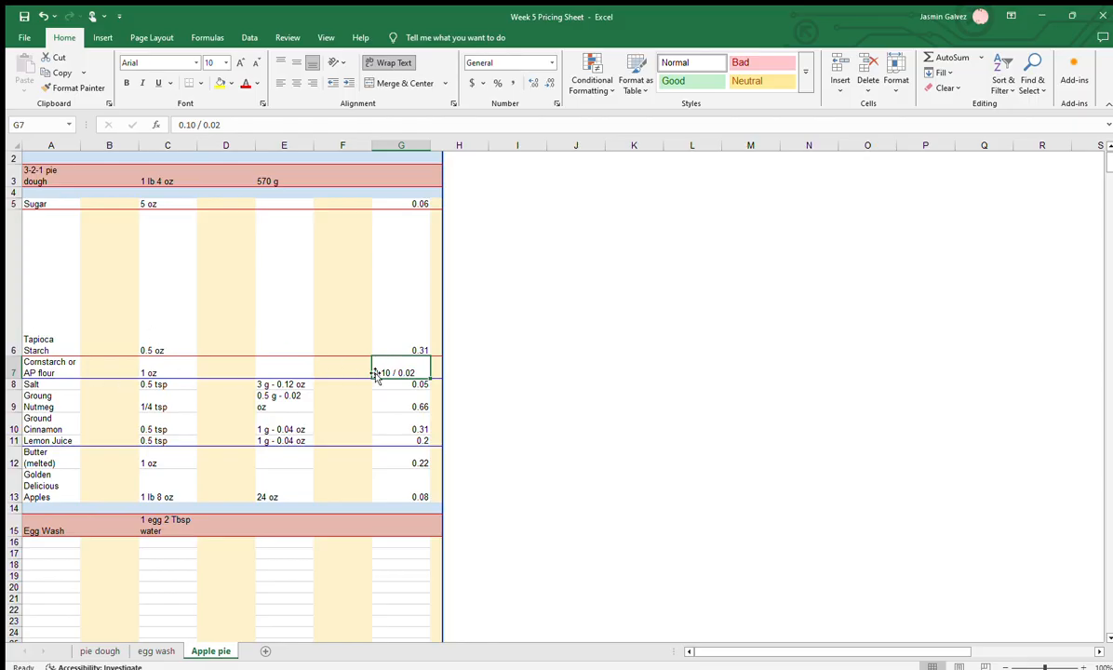
left_click(437, 387)
left_click(405, 406)
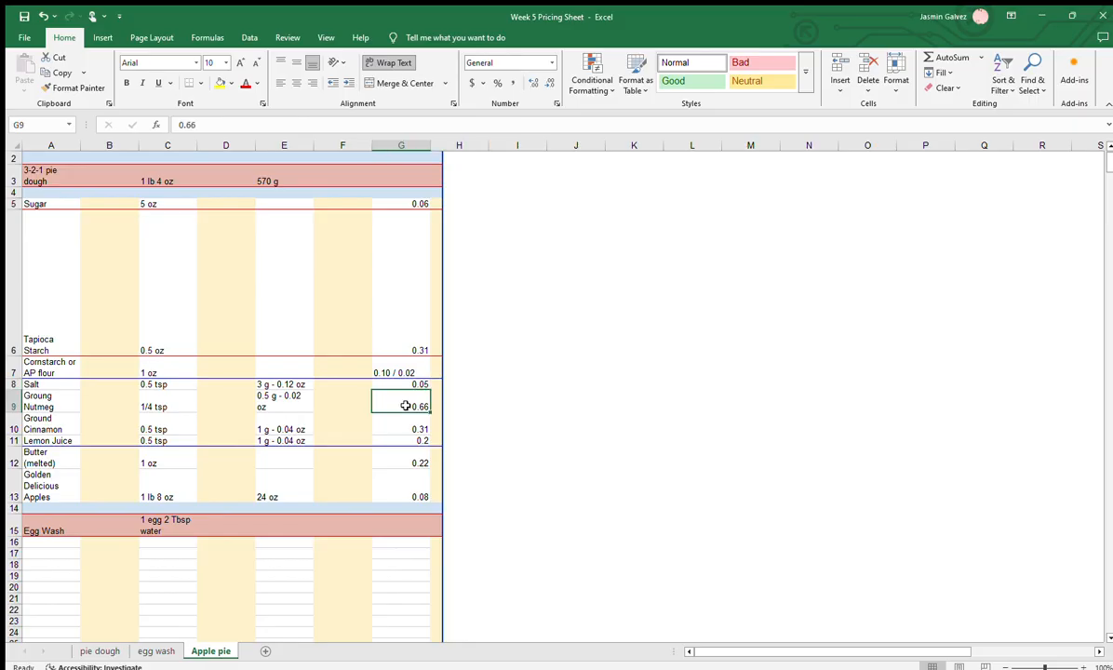
left_click(402, 426)
left_click(403, 442)
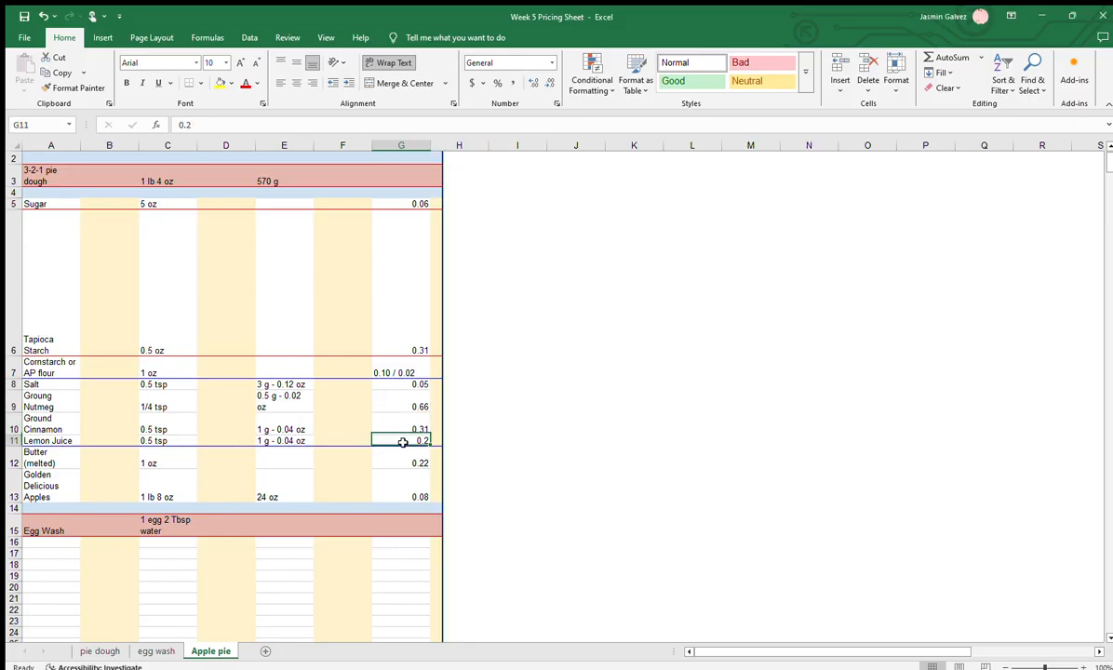
left_click(401, 460)
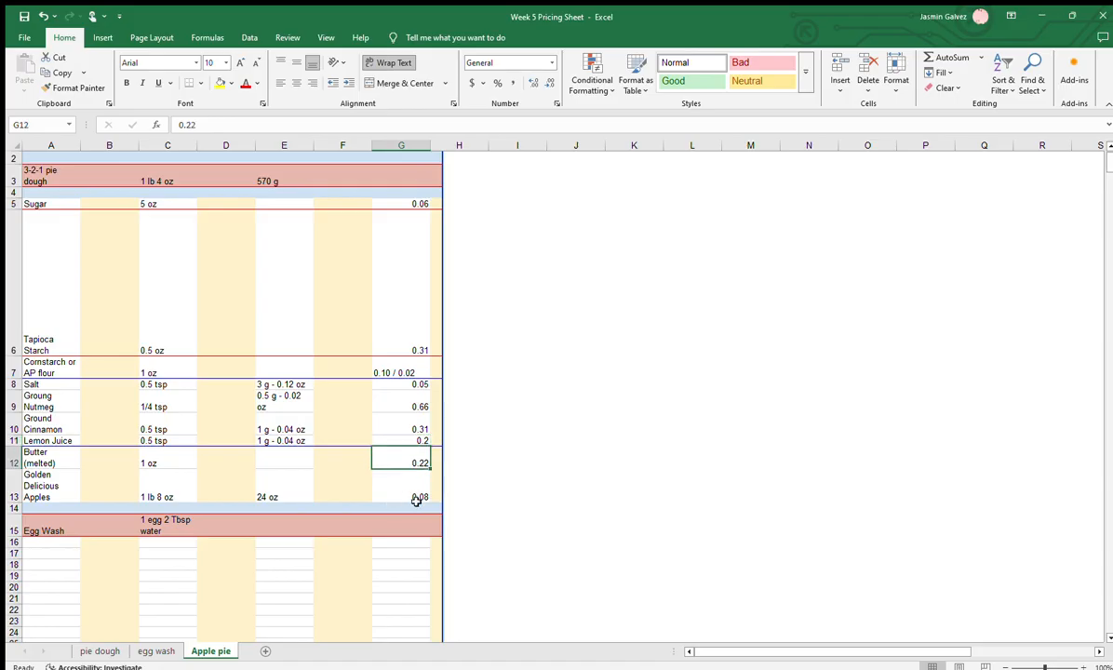
left_click(405, 494)
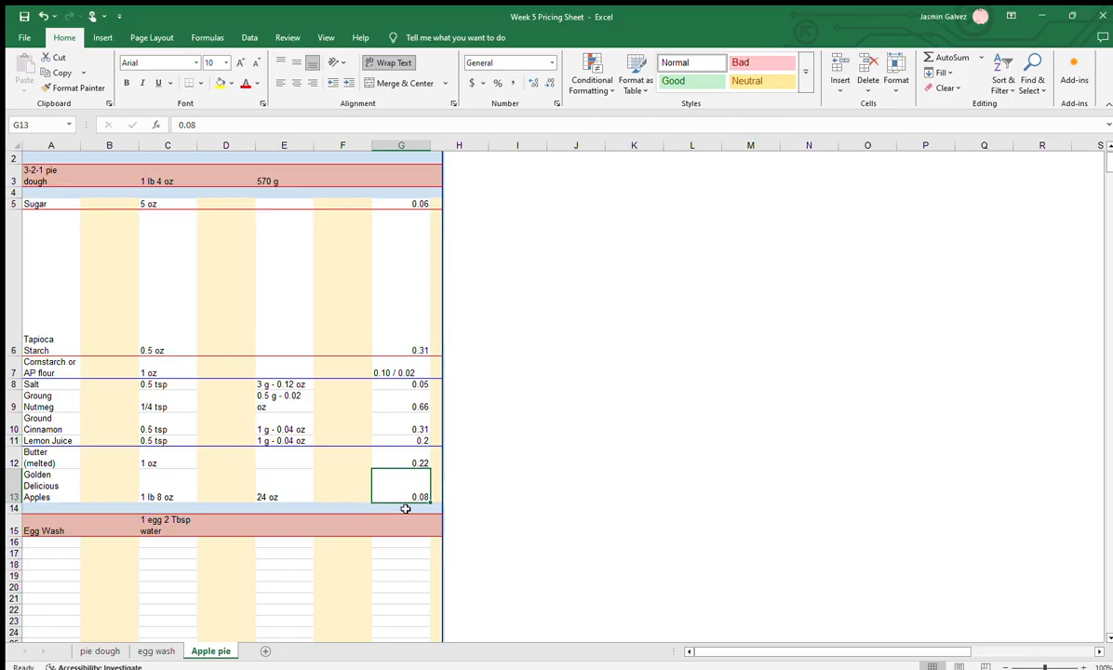
left_click_drag(419, 201, 395, 497)
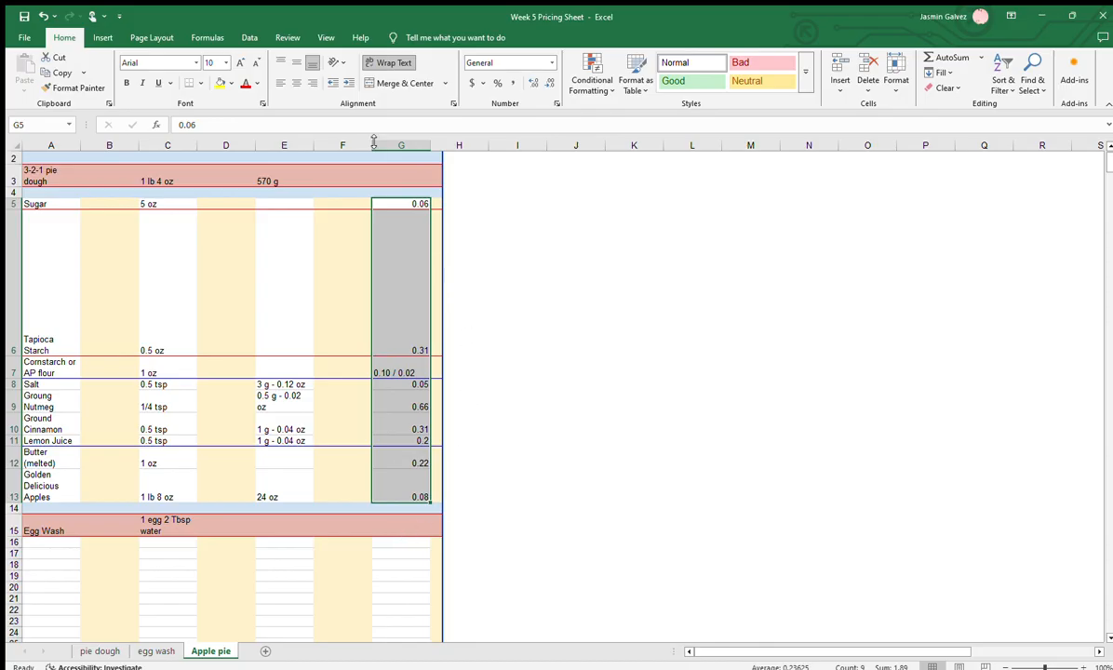
Shrink the covering image to uncover columns H and I, and match the 3-2-1 pie dough in A3 with its cost in I3
left_click(541, 534)
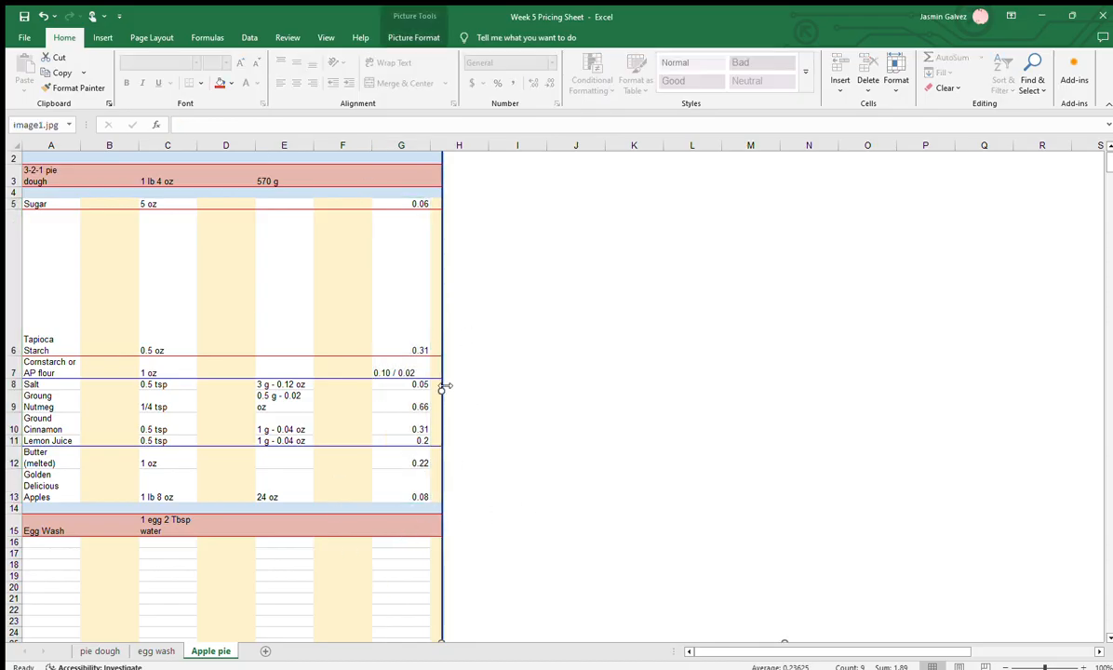
left_click_drag(445, 386, 573, 401)
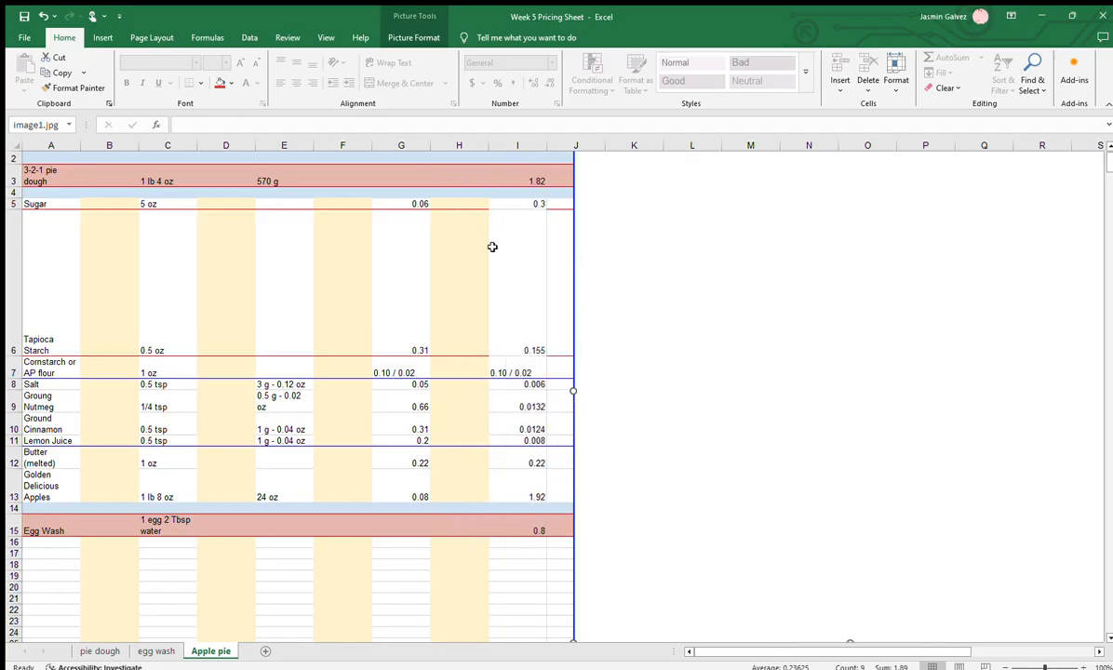
left_click(33, 175)
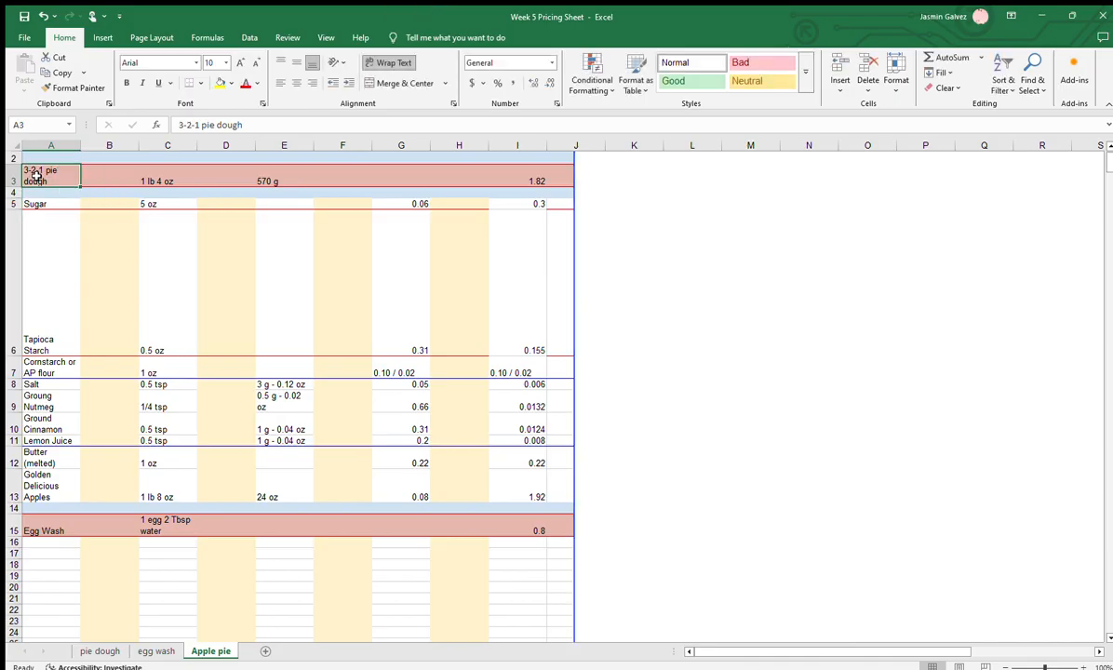
left_click(507, 182)
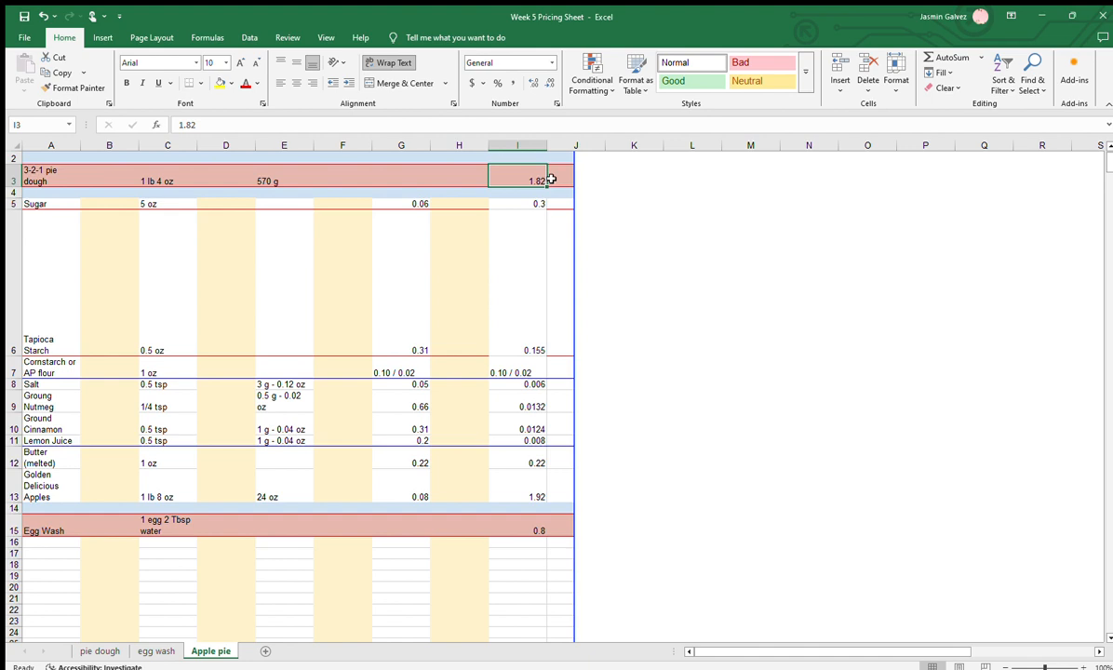
left_click(52, 174)
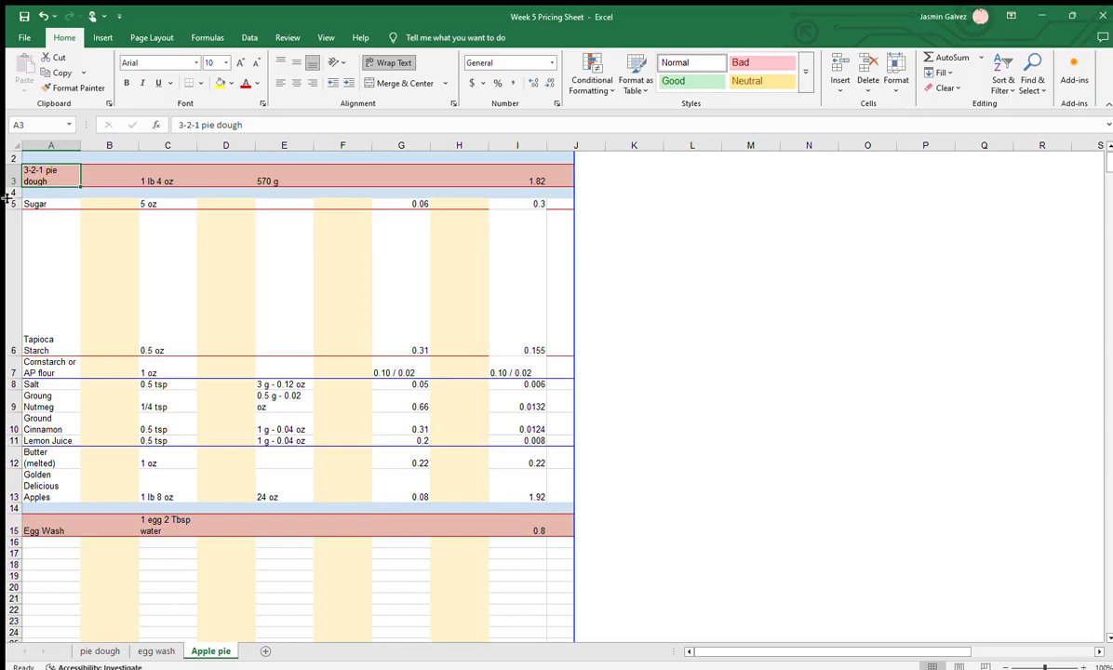
Trace the sugar cost from its price in G5 and amount in C5 to I5, and highlight the cost column I3:I16
left_click(418, 203)
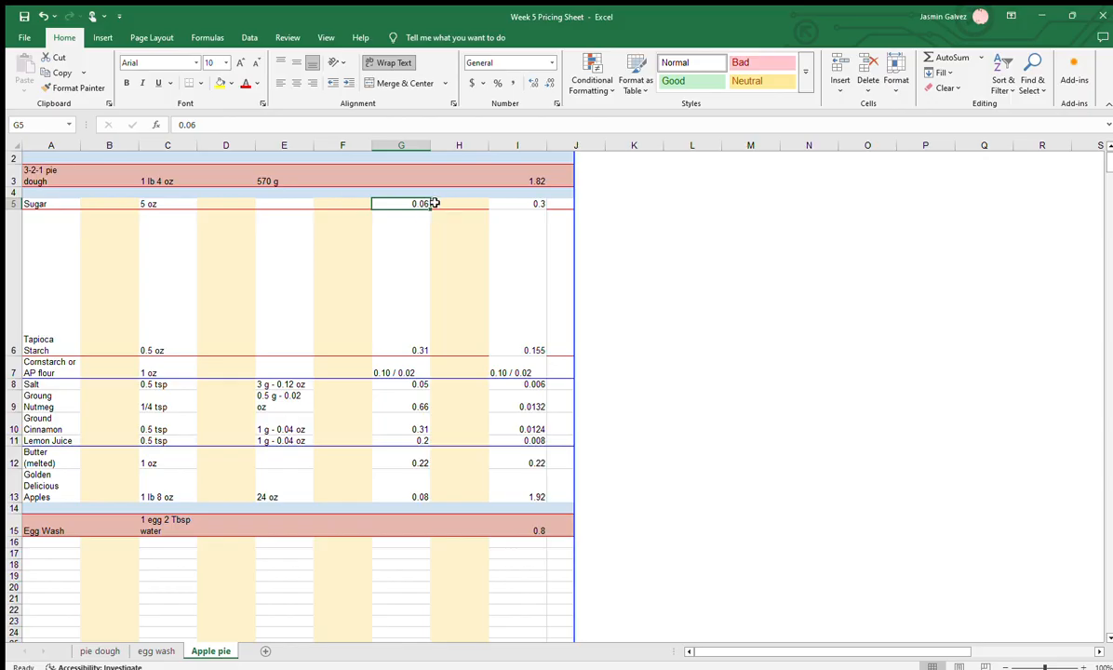
left_click(150, 203)
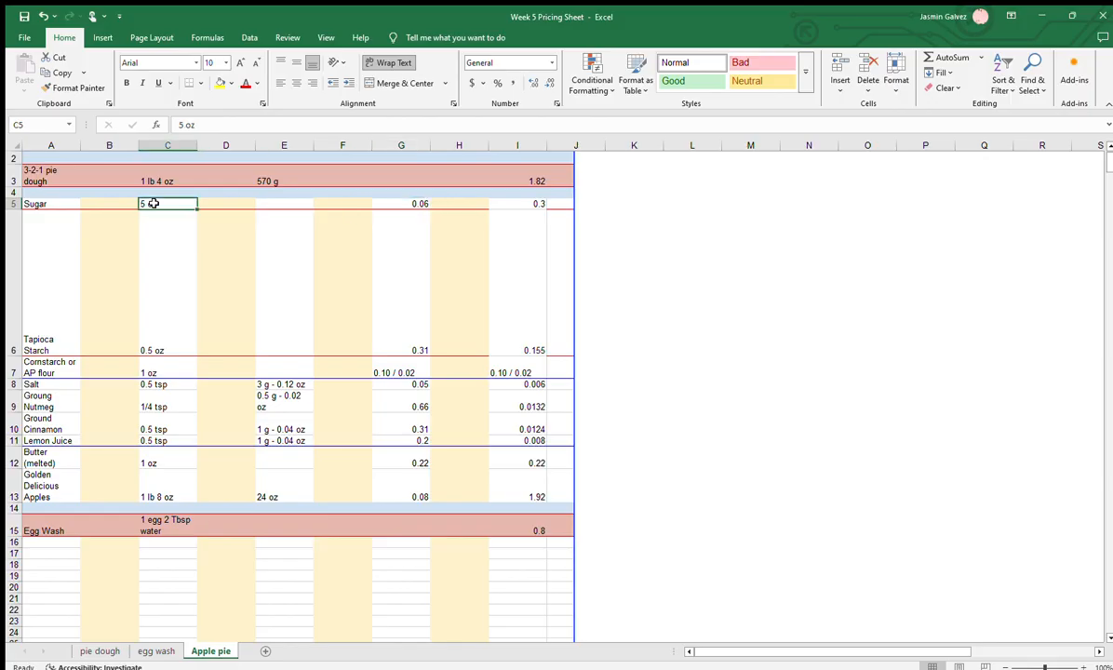
left_click(530, 204)
left_click_drag(543, 171, 496, 554)
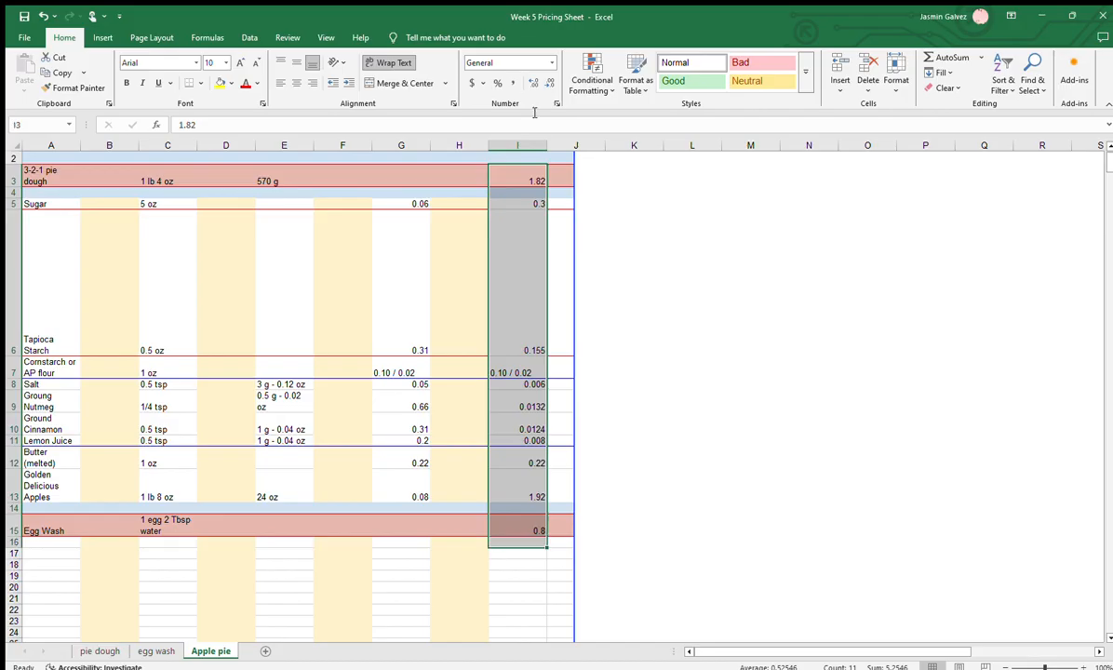
Enter the heading "Extension" in I2 and fill column I with light blue
left_click(515, 157)
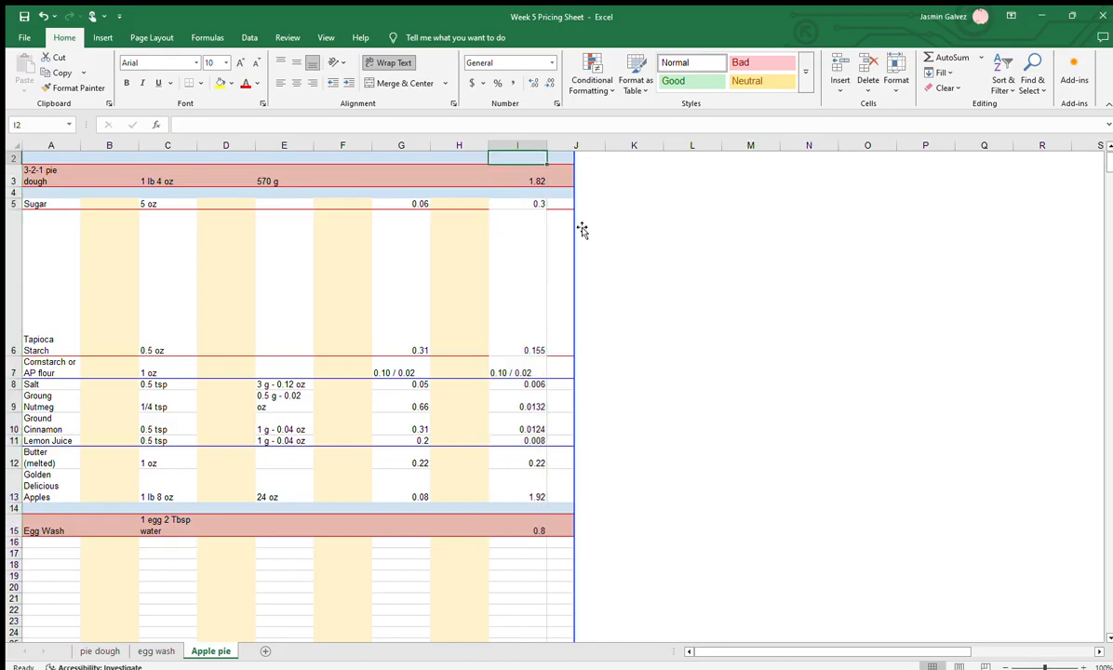
type("E")
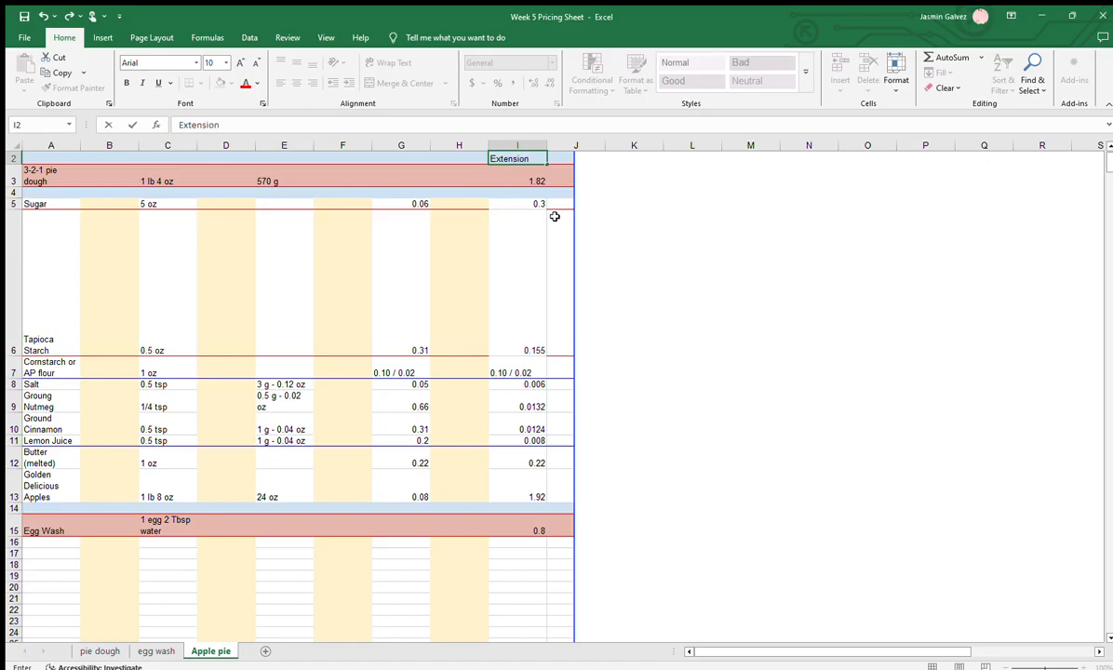
type("xtension")
left_click(517, 146)
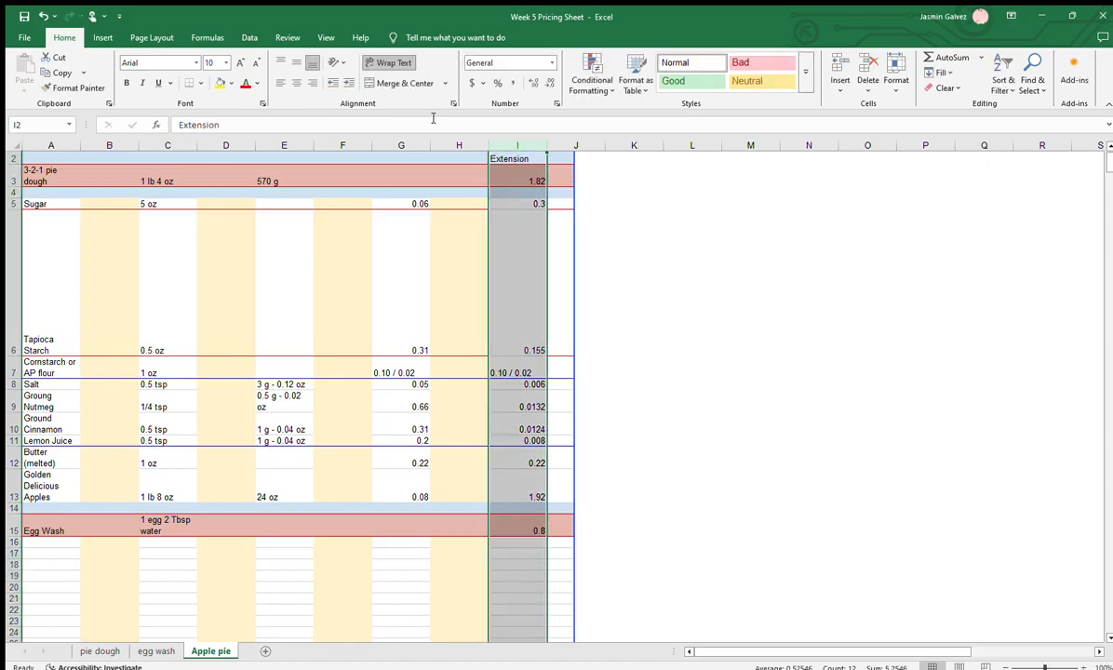
left_click(222, 83)
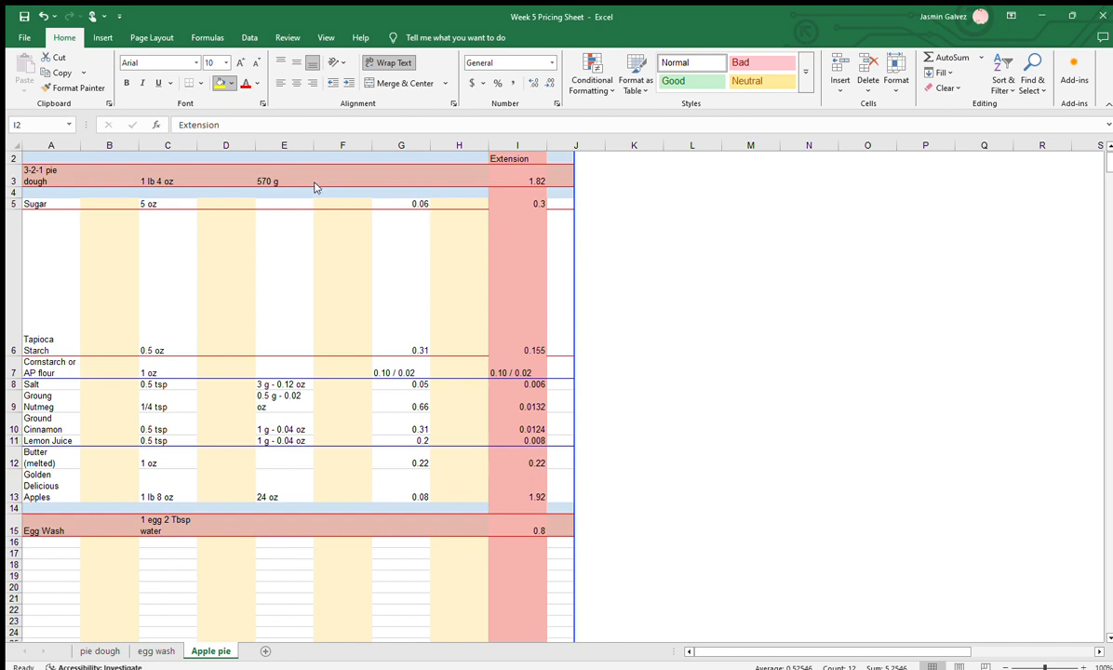
left_click(387, 170)
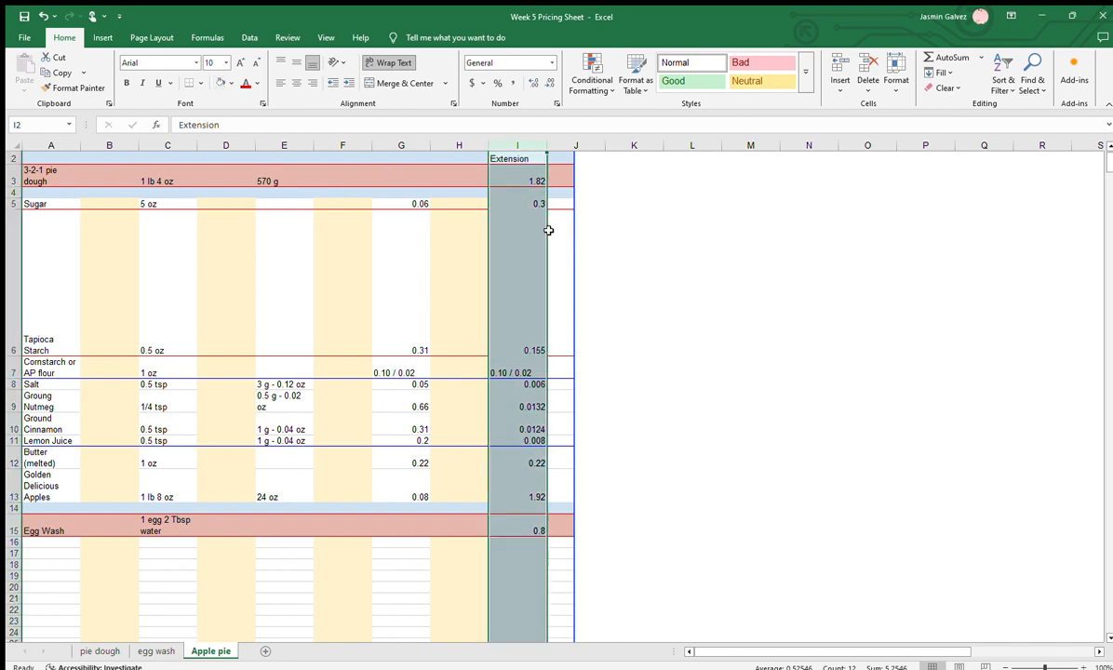
Enter the heading "price / oz" in G2 and fill column G with the same light blue as the Extension column
left_click(405, 160)
type("price / oz")
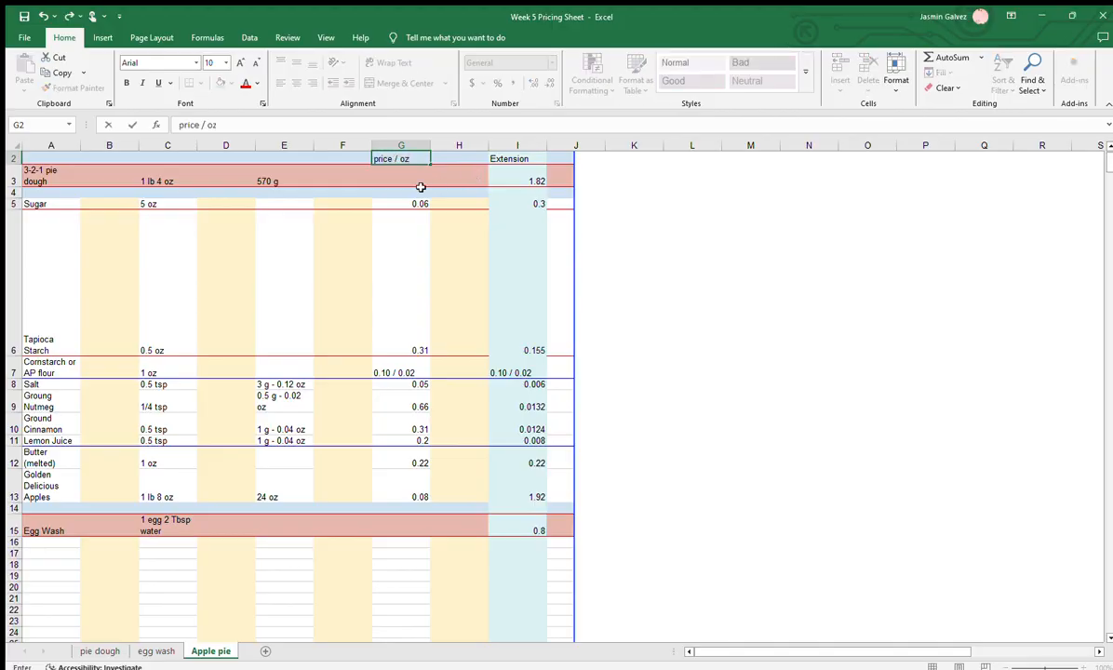
left_click(409, 146)
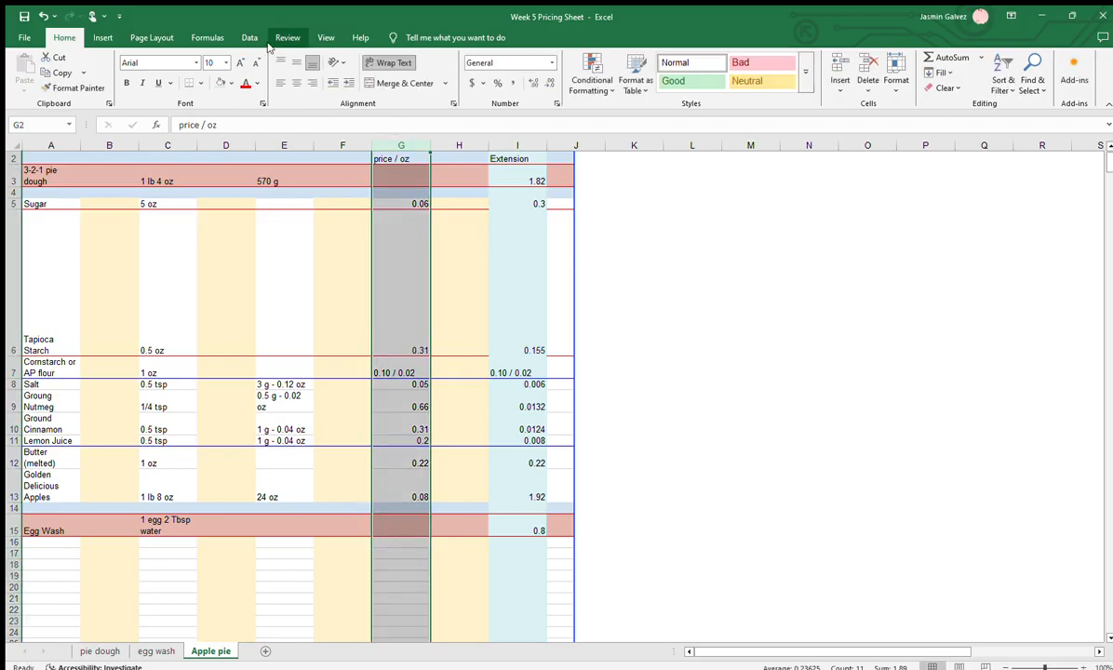
left_click(221, 83)
left_click(338, 261)
left_click(496, 297)
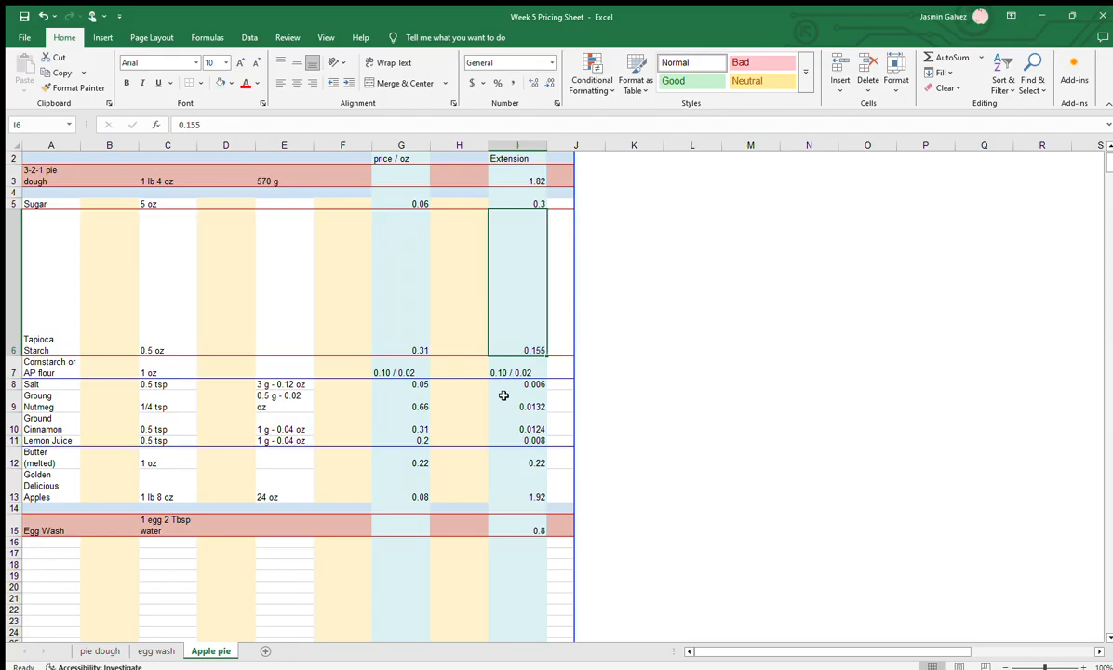
Review the Extension costs for the pie dough, tapioca starch and apples, highlighting the salt to lemon juice costs in I8:I11
left_click(516, 172)
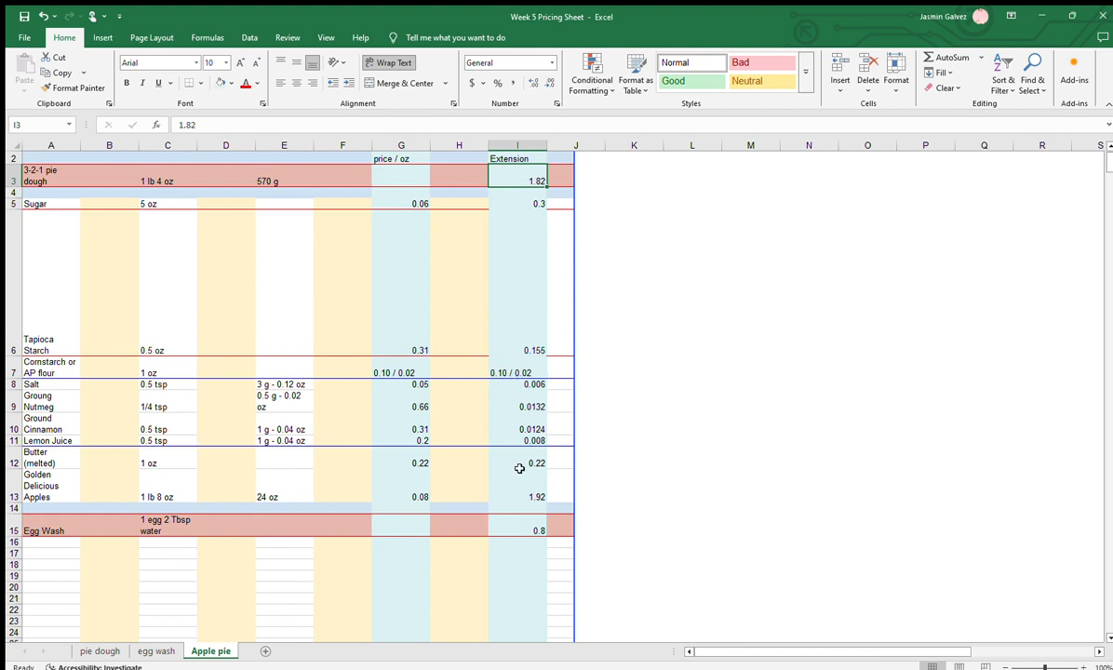
left_click(539, 344)
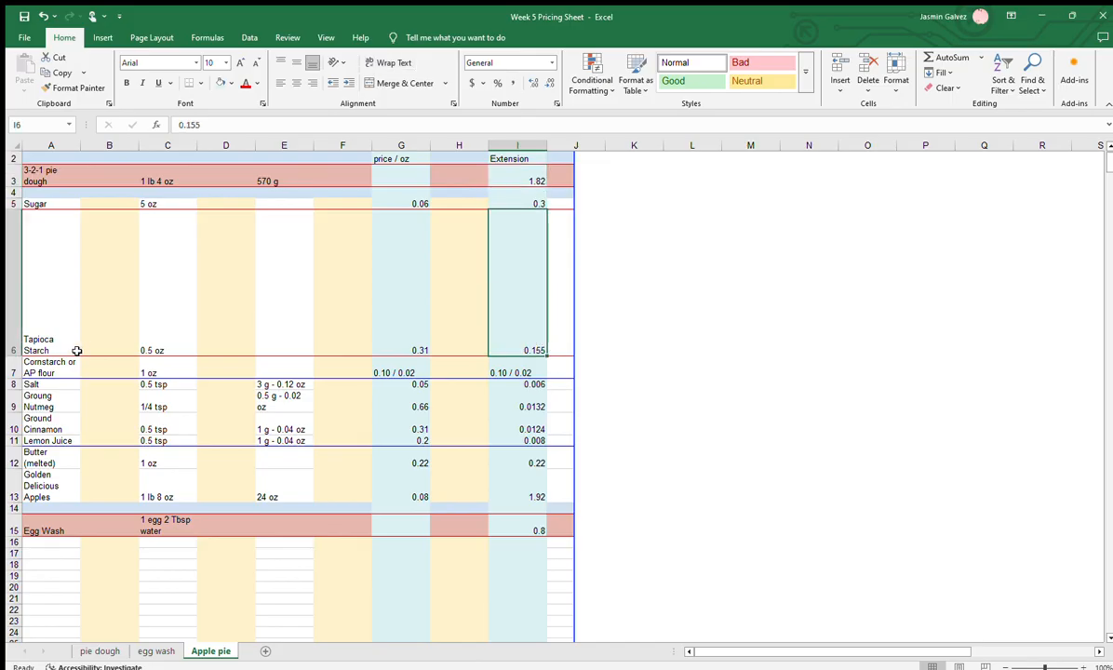
left_click_drag(526, 384, 521, 441)
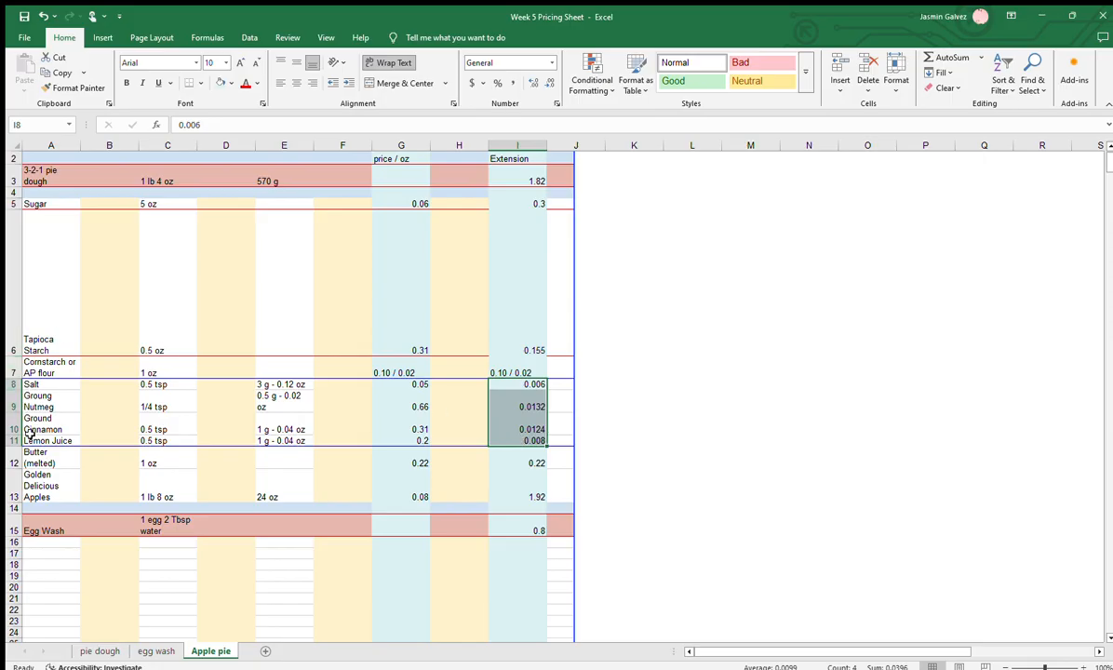
left_click(498, 477)
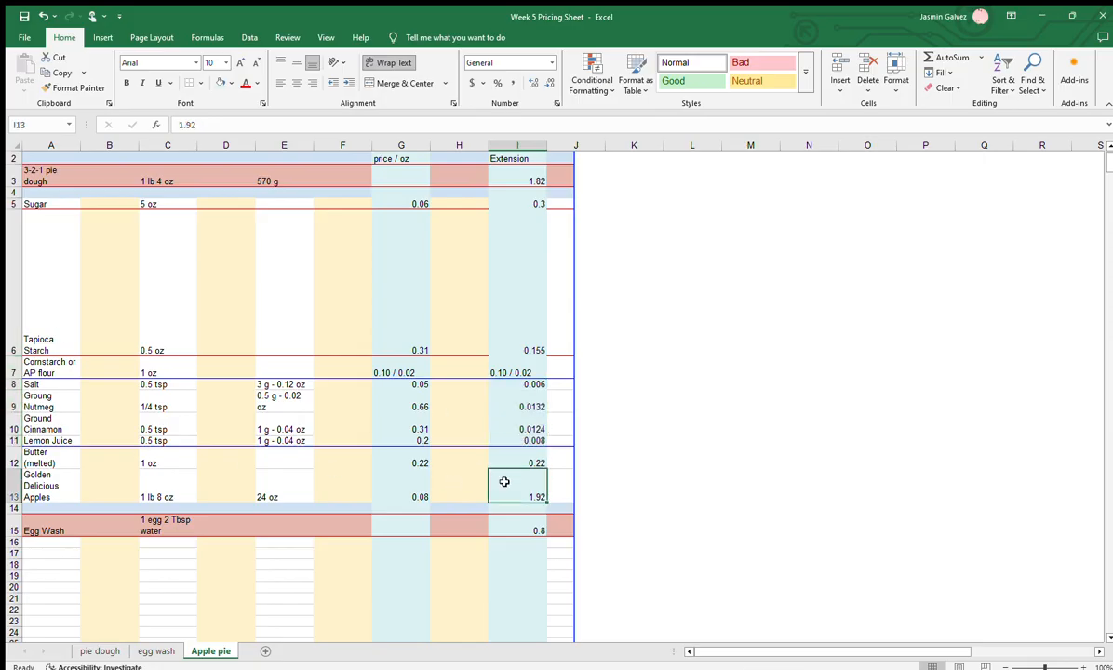
Shrink the covering image to uncover the rounded costs in column K
left_click(605, 342)
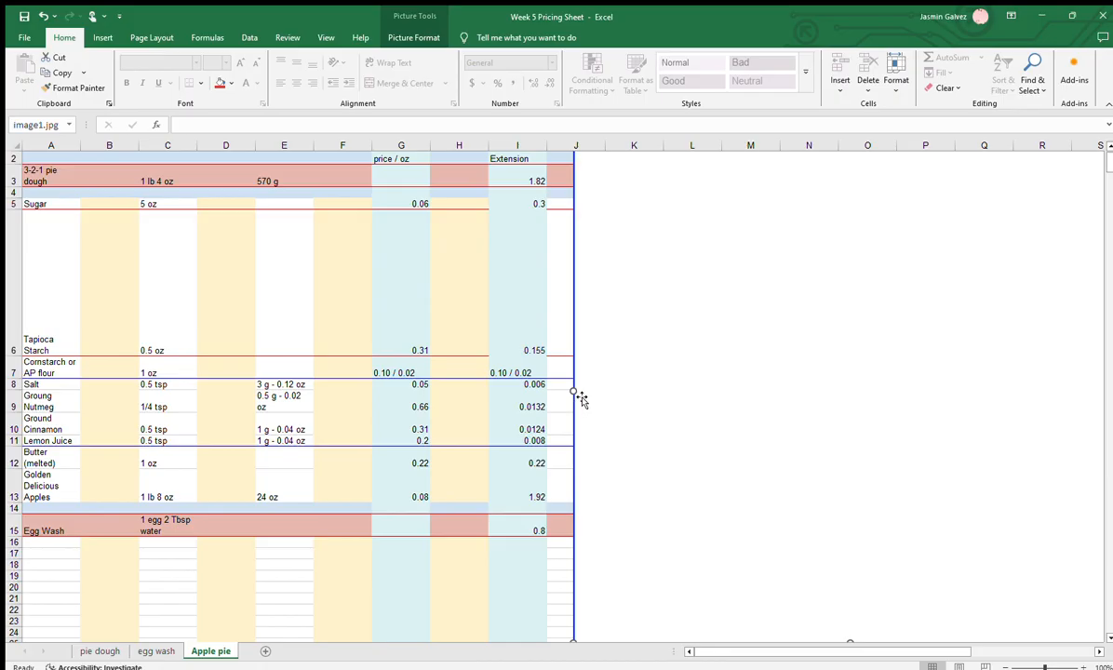
left_click_drag(577, 394, 704, 380)
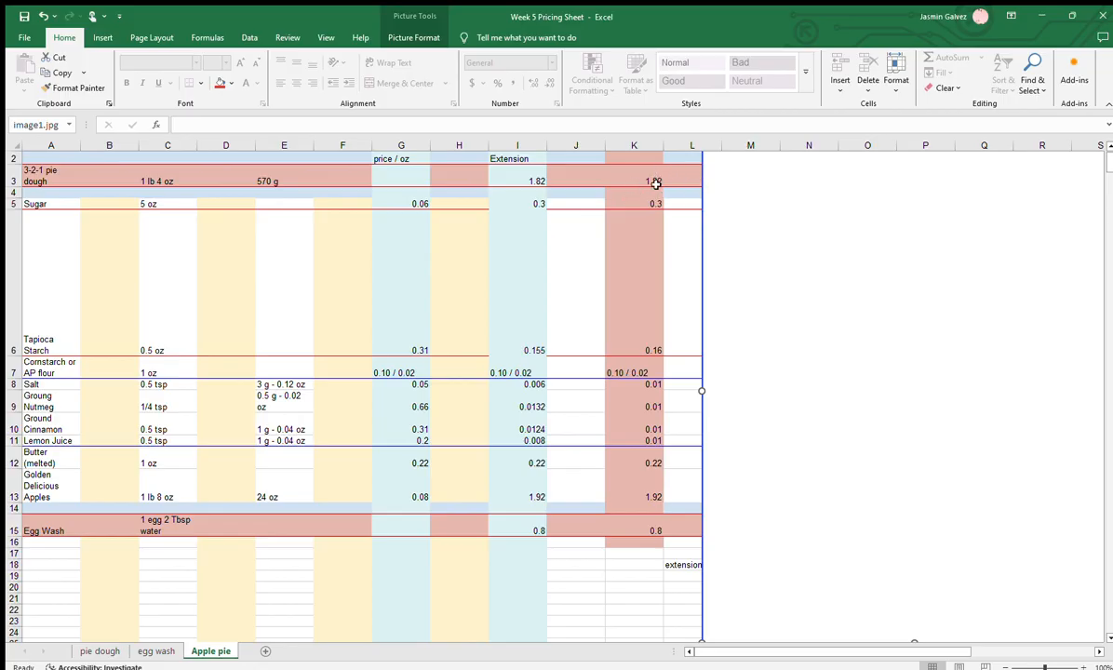
Review the rounded costs in column K, comparing the salt to lemon juice values in K8:K11 with their extensions in I8:I11
left_click(618, 179)
left_click(648, 194)
left_click(636, 345)
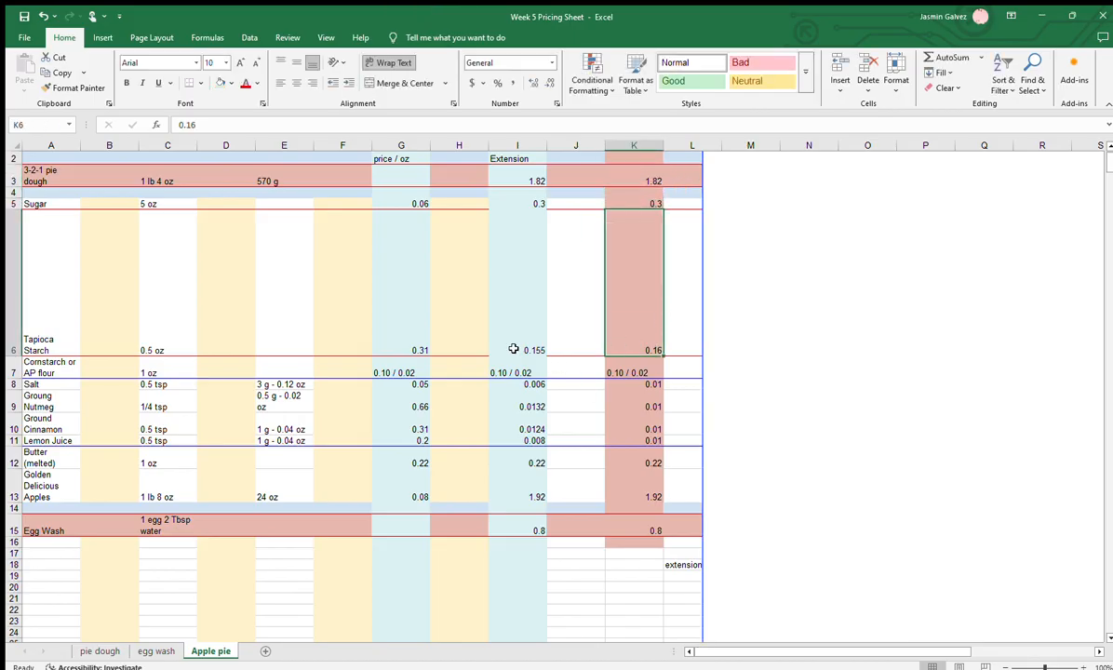
left_click(646, 366)
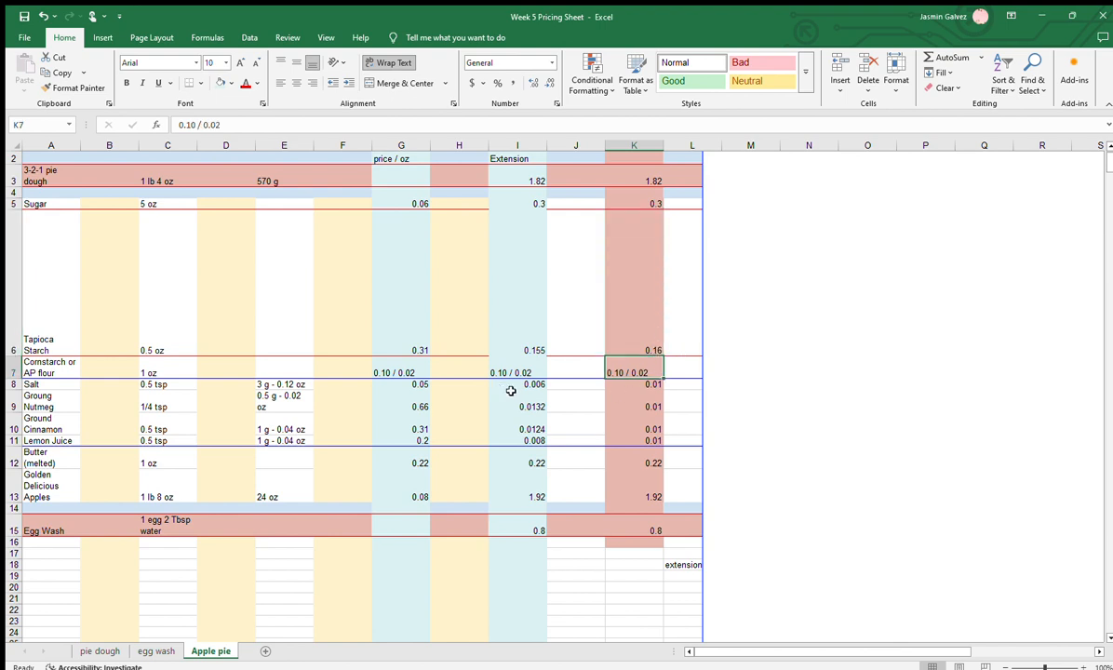
left_click_drag(641, 386, 636, 441)
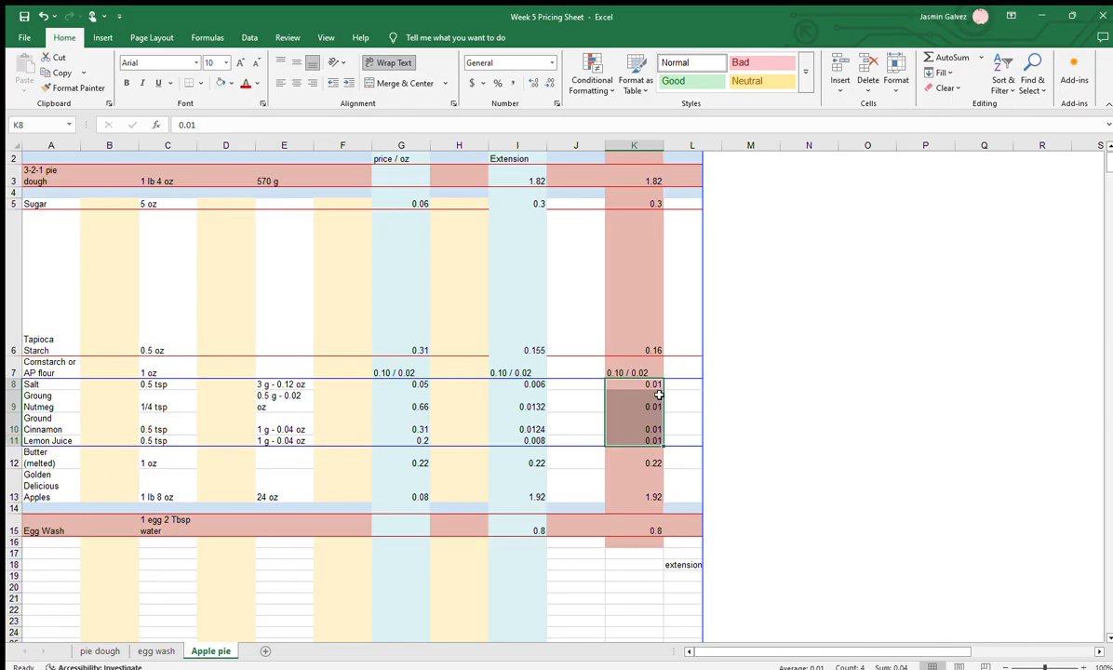
left_click_drag(536, 386, 538, 440)
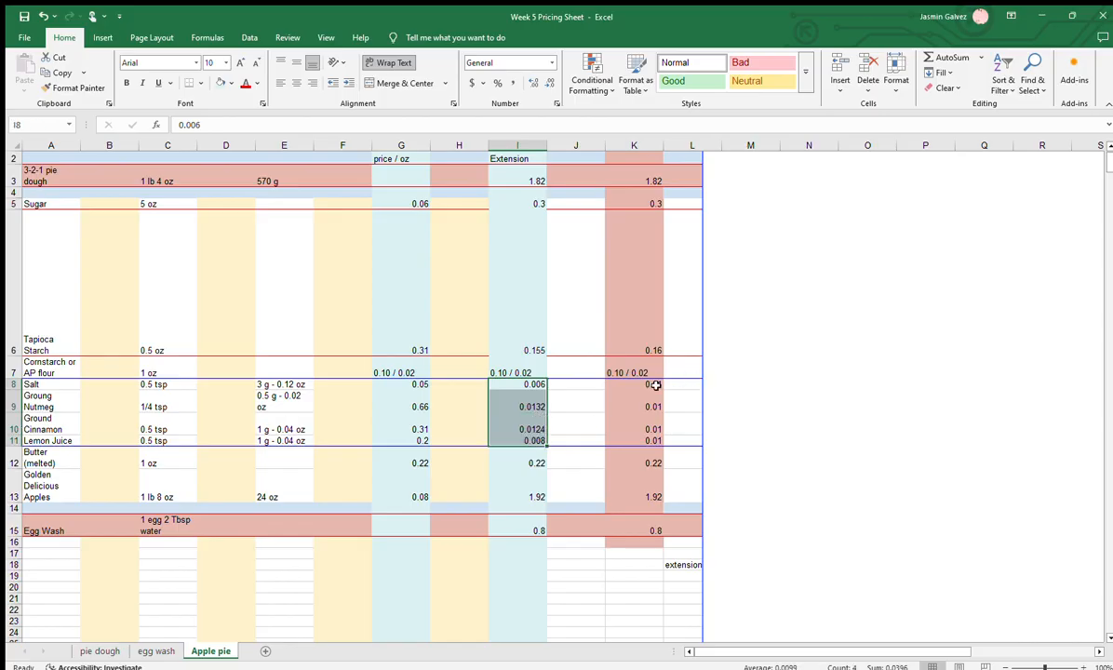
left_click_drag(655, 384, 646, 453)
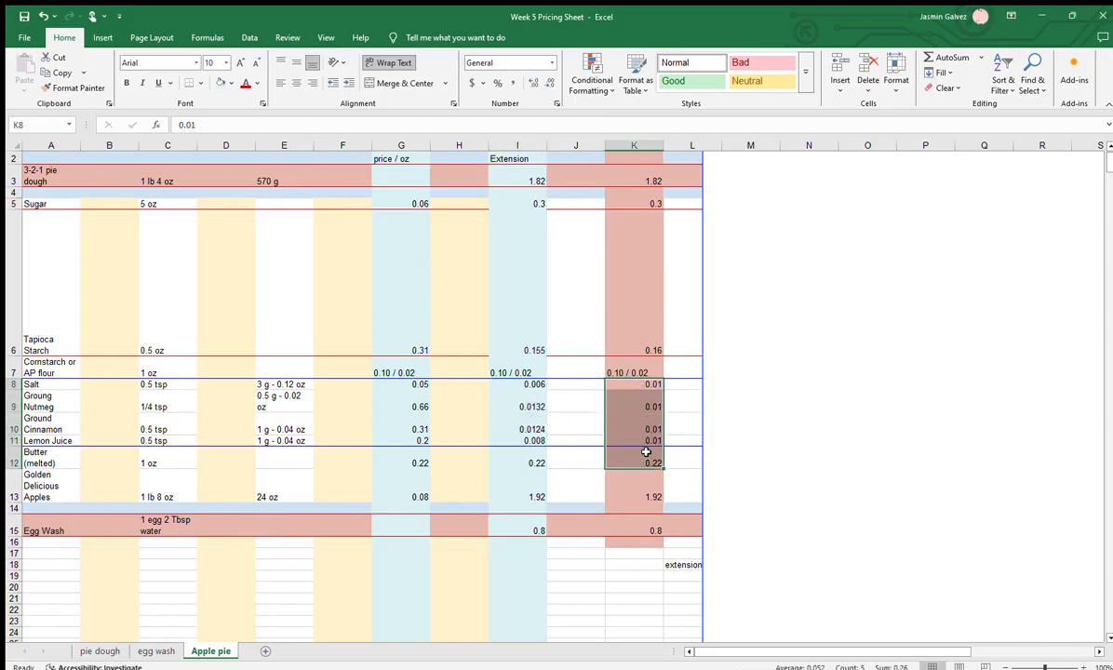
left_click(646, 429)
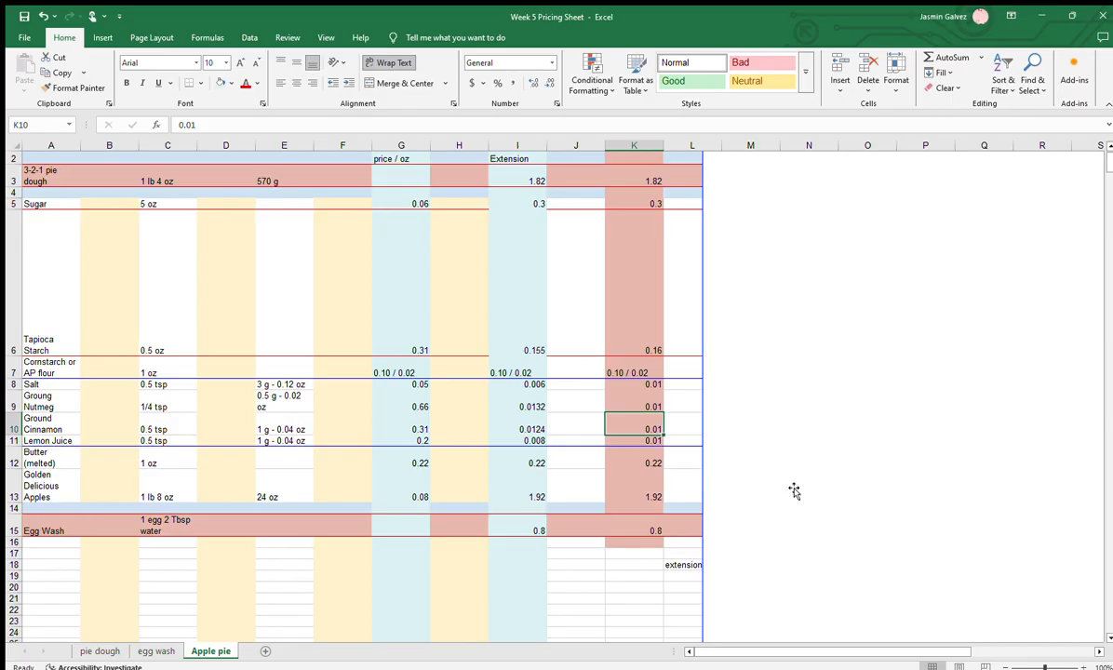
Move the covering image aside to uncover columns L to O and the extensions list, highlighting the rounded costs in K2:K15
left_click(777, 359)
left_click_drag(756, 422, 850, 430)
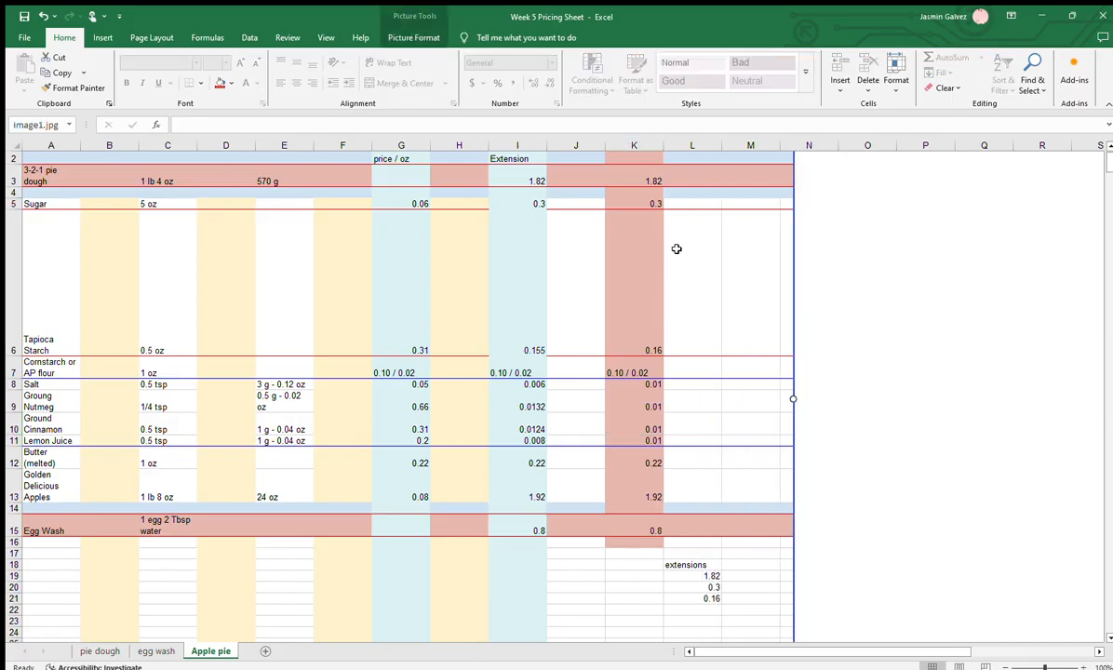
left_click(640, 161)
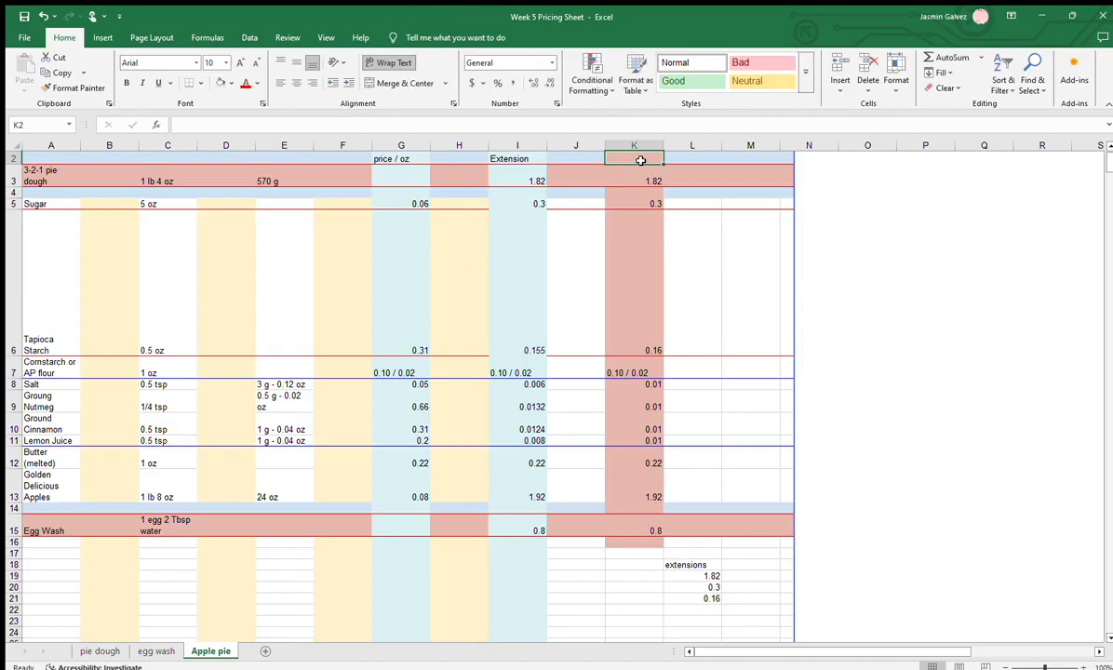
left_click_drag(641, 161, 653, 517)
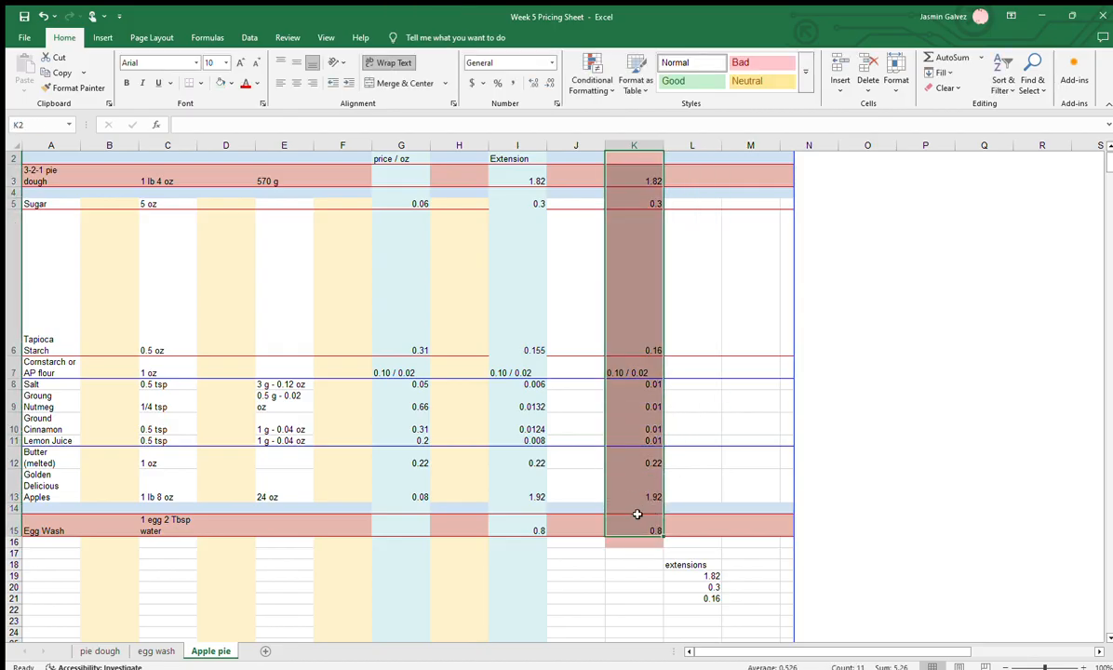
left_click(706, 566)
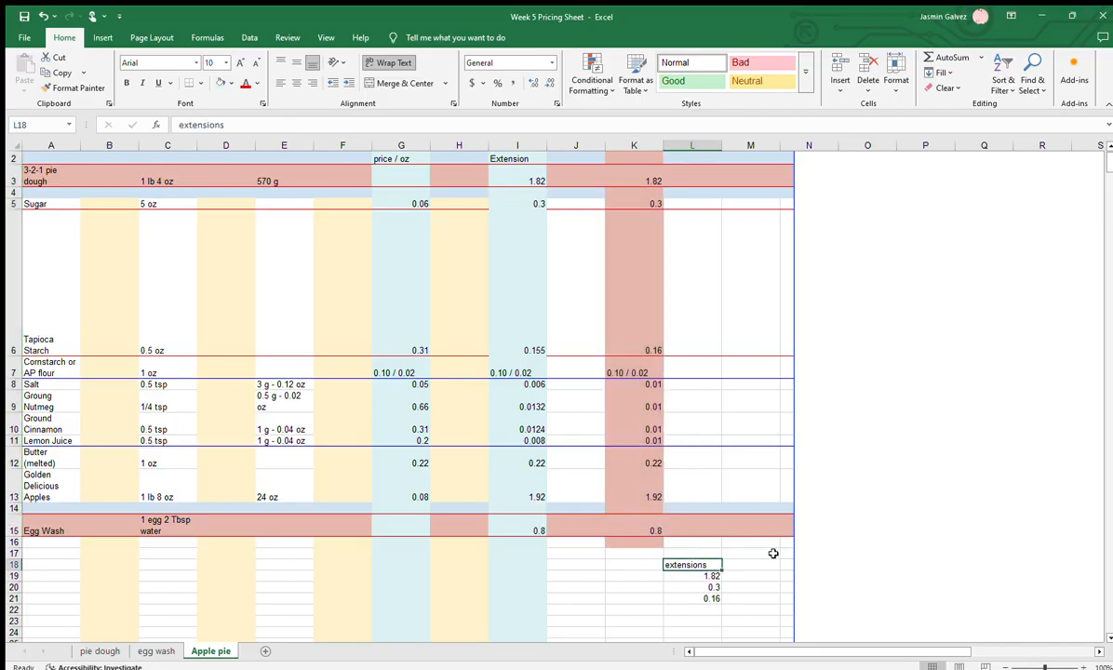
left_click_drag(842, 525, 964, 512)
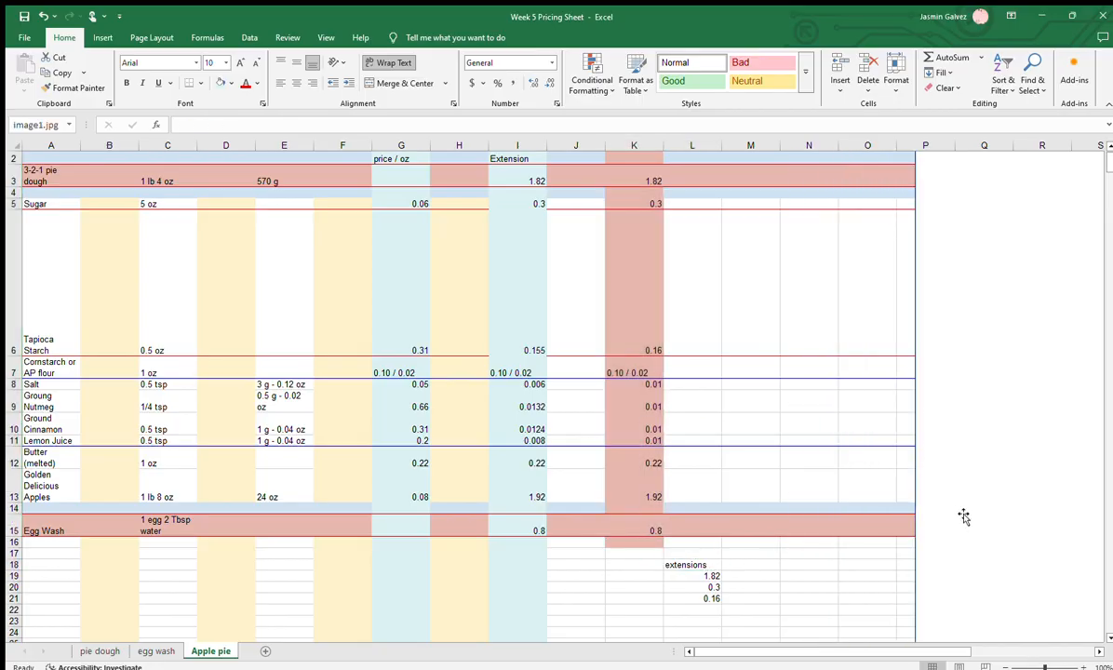
Add the cornstarch or AP flour costs to the extensions list, entering 0.10 in L22 and 0.02 in M22
scroll(734, 551, "down", 3)
scroll(734, 549, "up", 3)
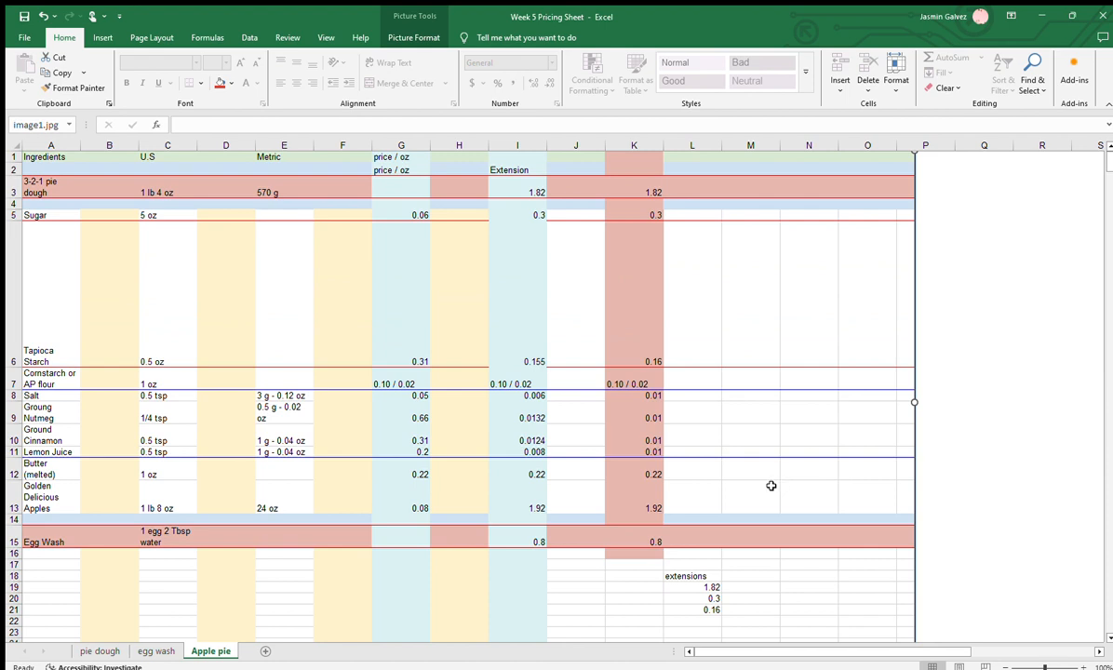
left_click(711, 621)
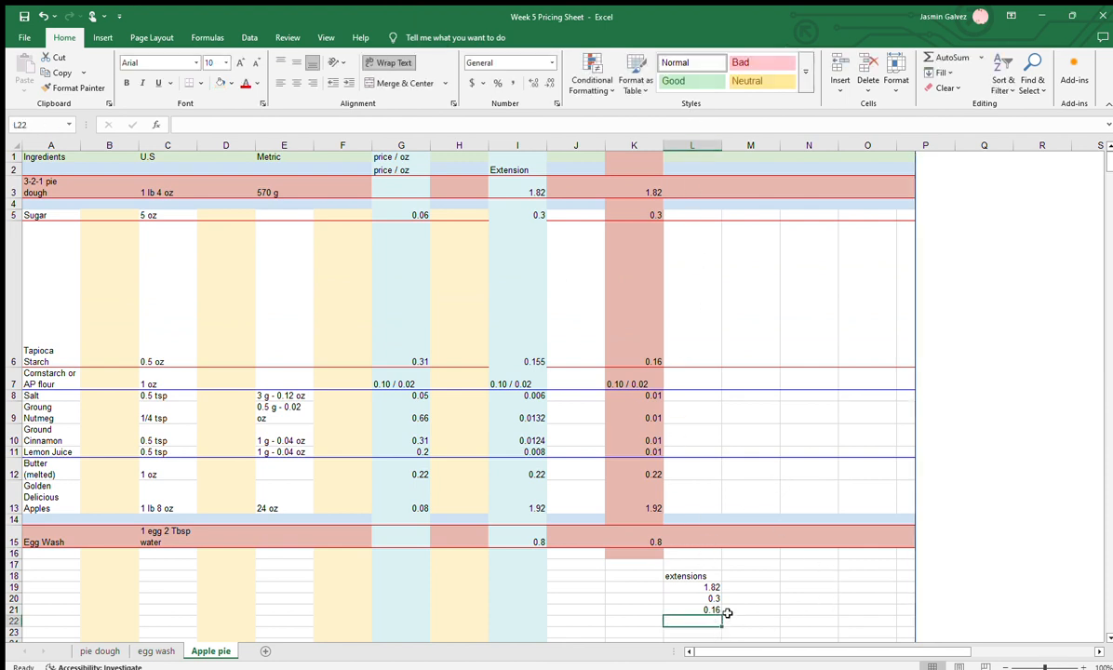
type("0.1")
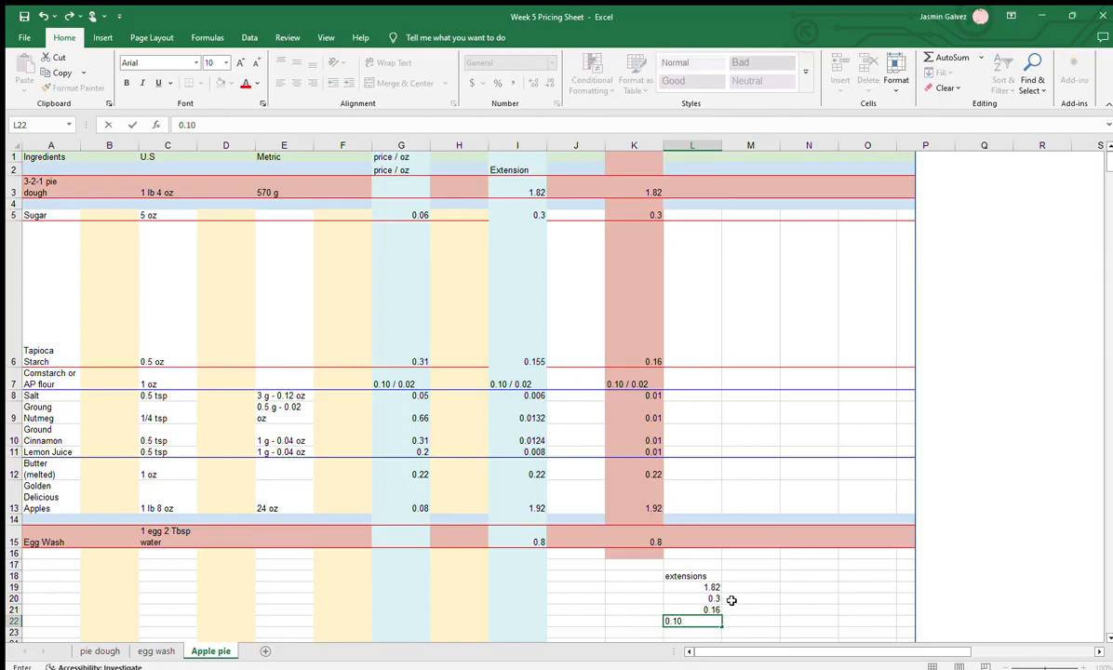
type("0")
key("Tab")
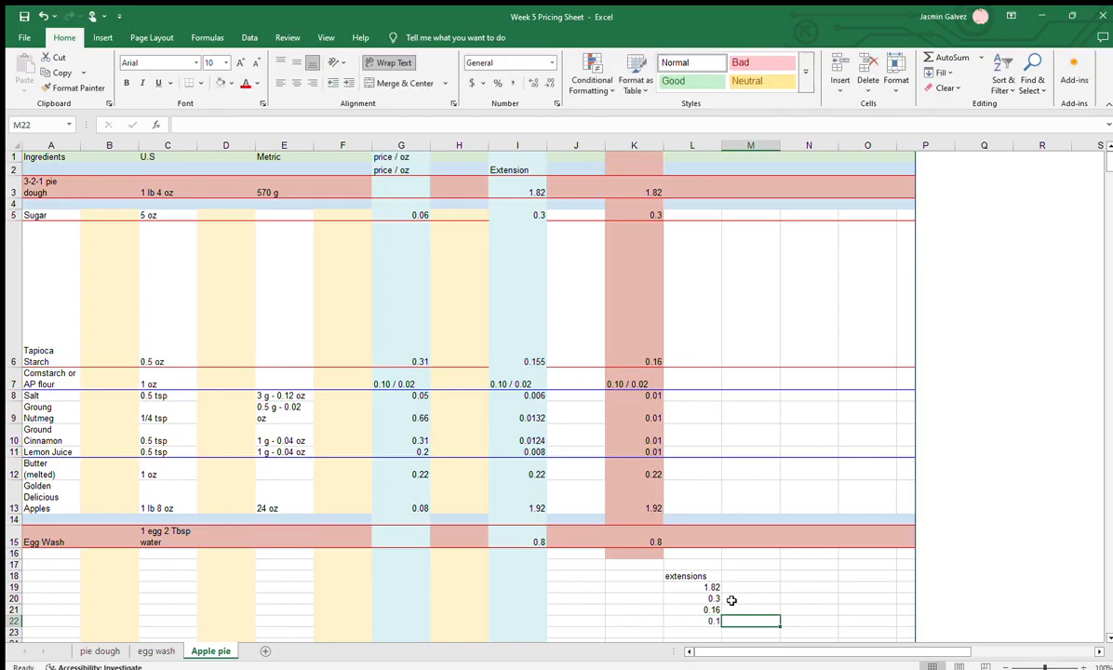
key("Left")
key("Right")
type("0.")
key("Return")
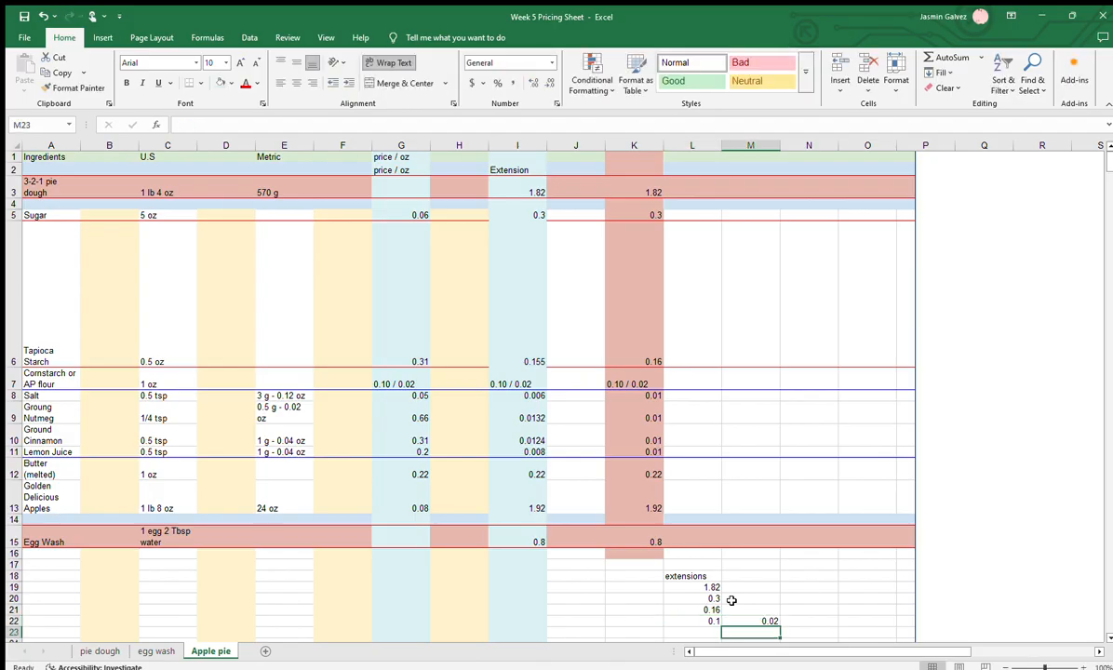
Enter 0.01 in L23 and fill it down to L26 for the salt, nutmeg, cinnamon and lemon juice extensions
key("Left")
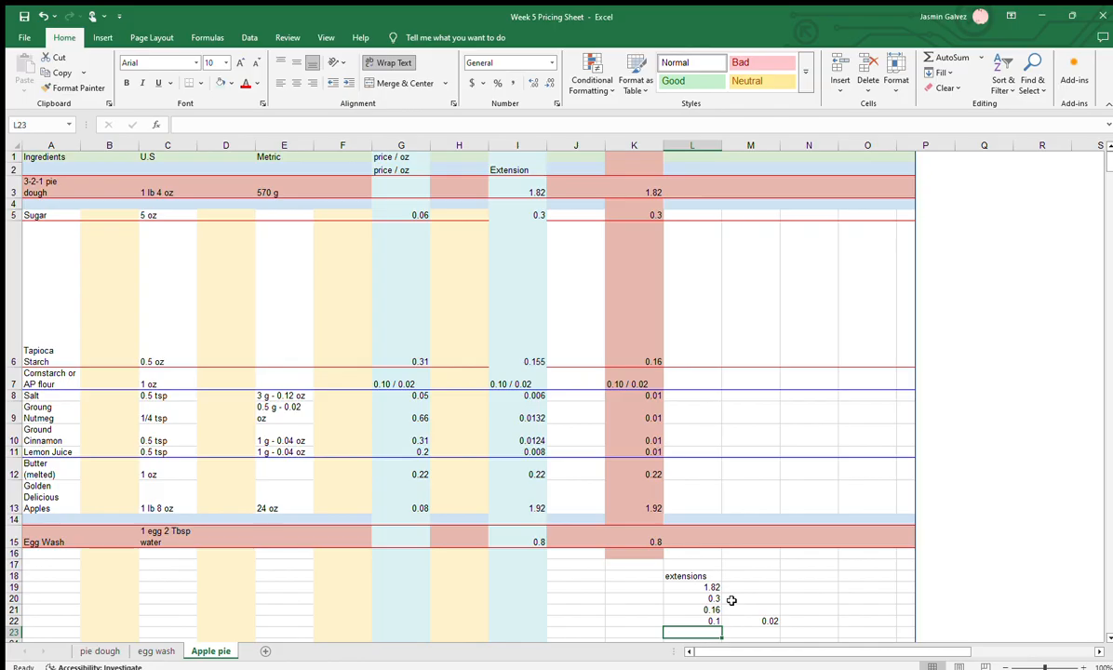
type("0.01")
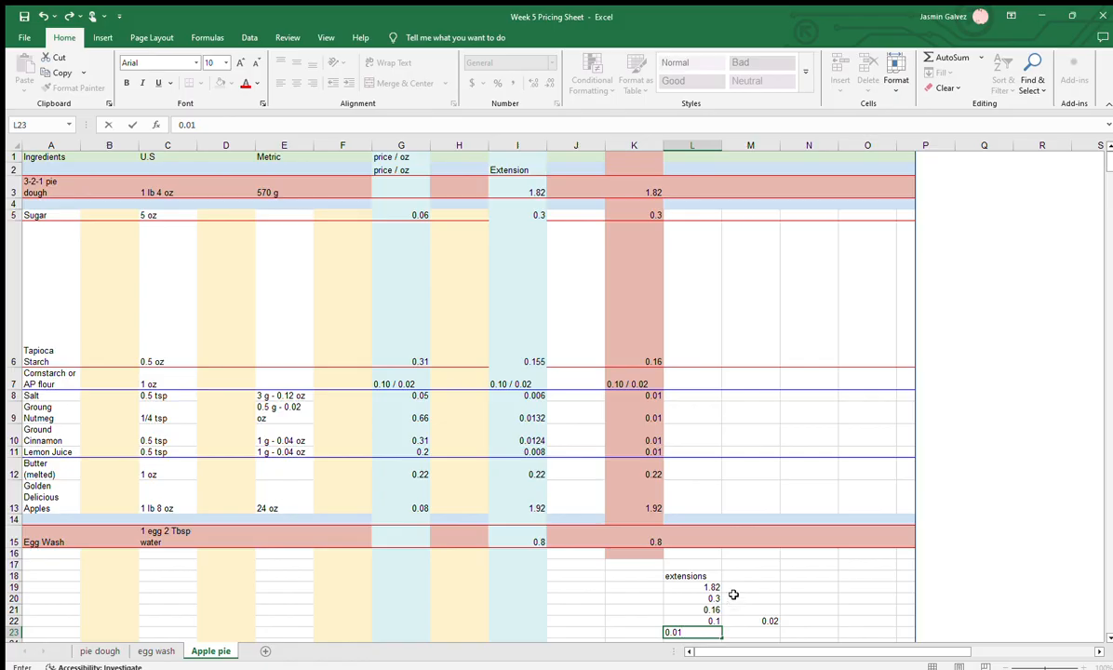
scroll(731, 601, "down", 3)
type("1")
left_click_drag(722, 339, 721, 372)
scroll(691, 380, "up", 3)
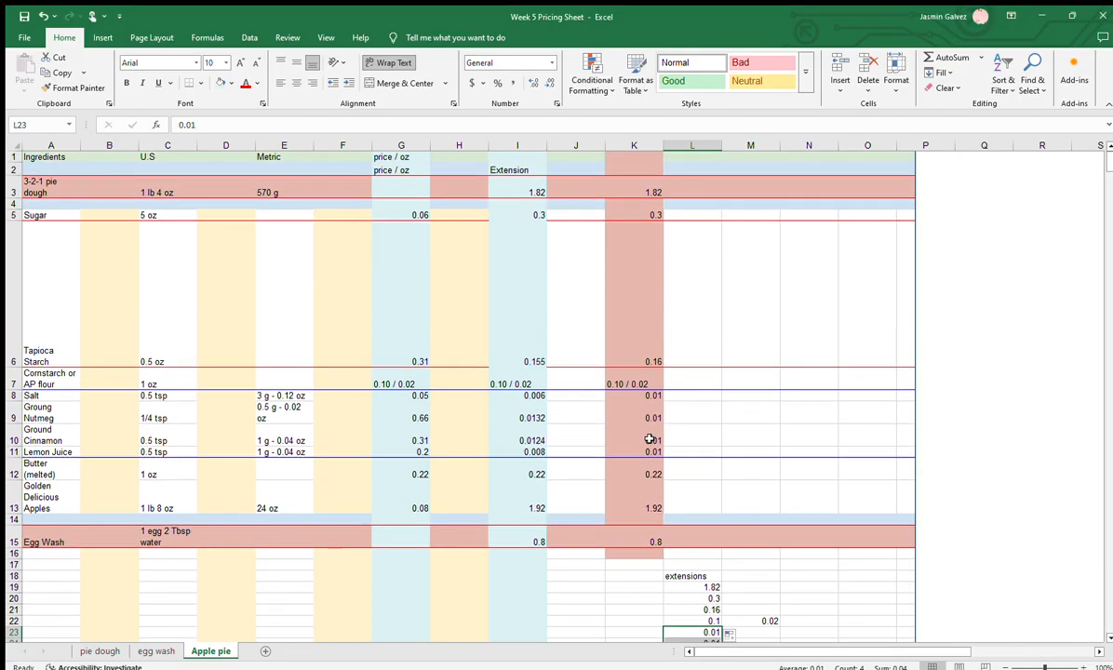
Complete the extensions list with 0.22 for butter in L27, 1.92 for apples in L28 and 0.8 for egg wash in L29
scroll(761, 591, "down", 3)
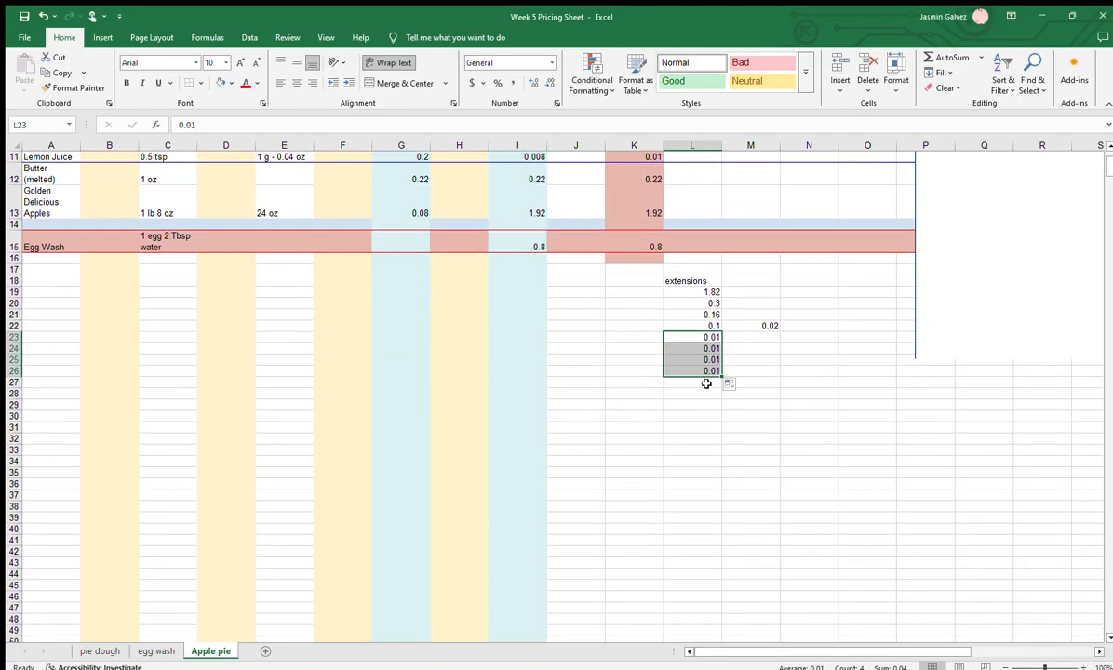
left_click(707, 385)
type("0.22")
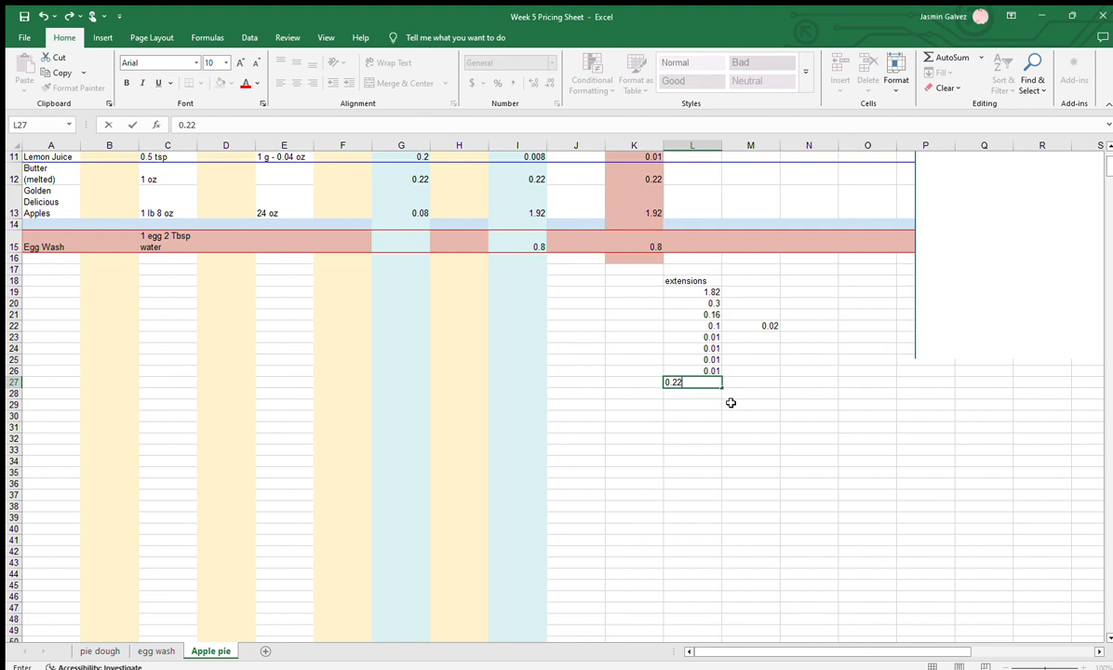
key("Return")
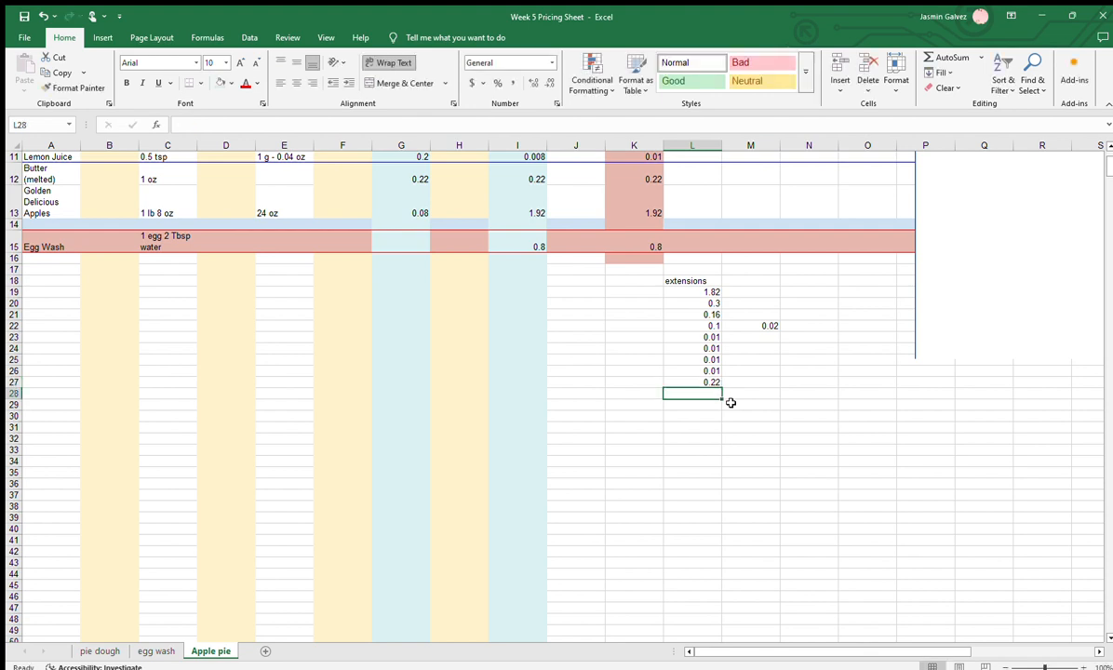
type("1.92")
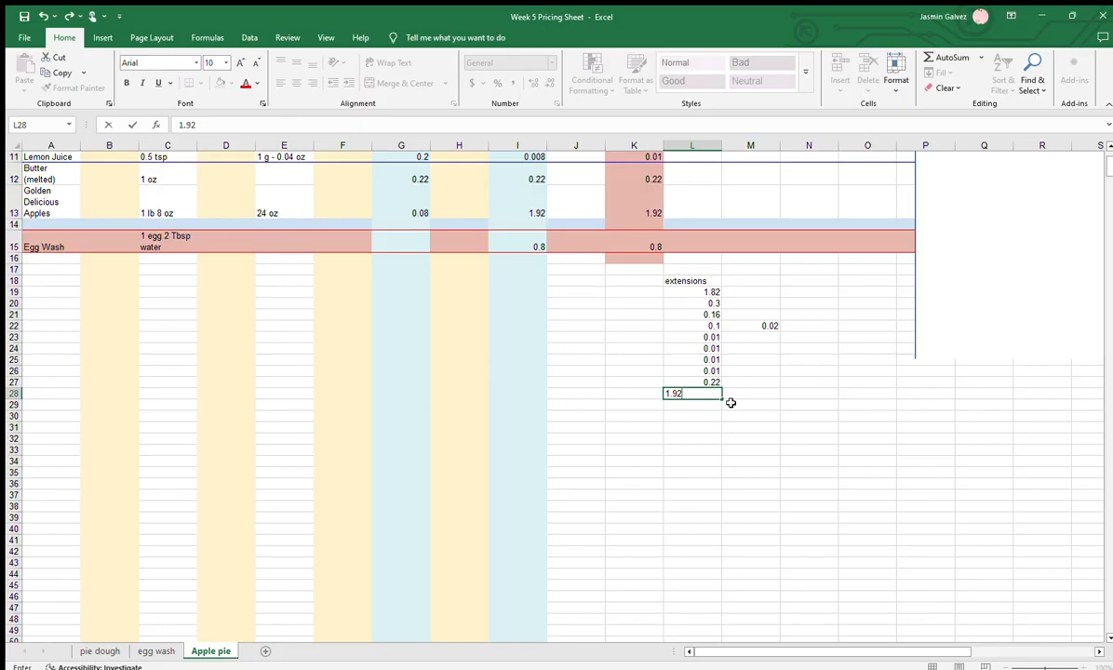
key("Return")
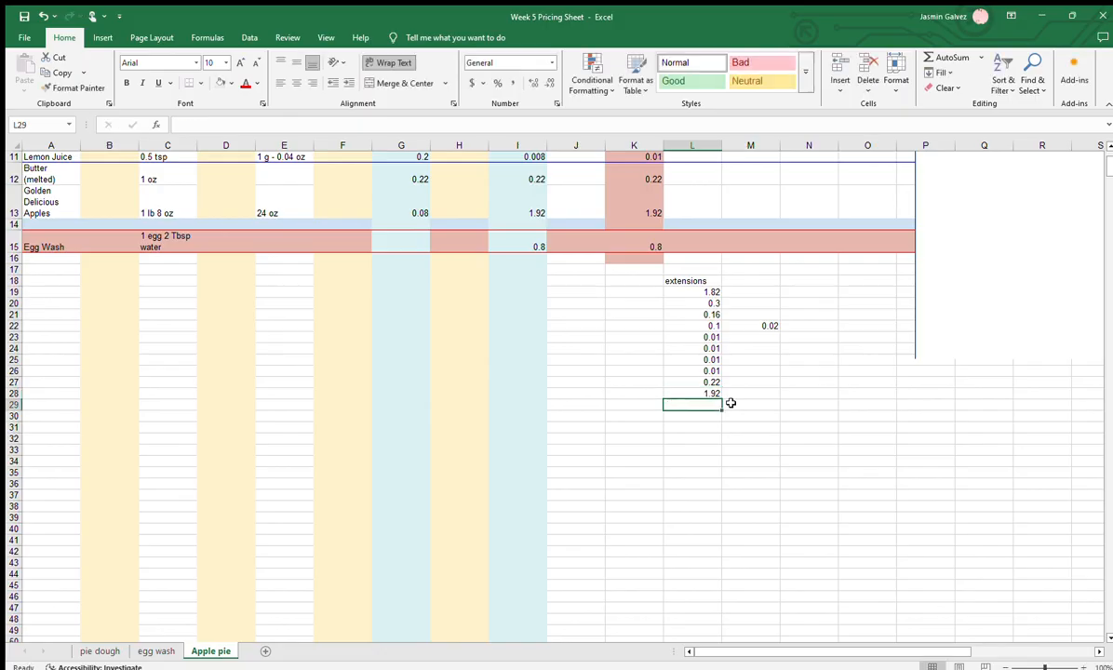
type("0.8")
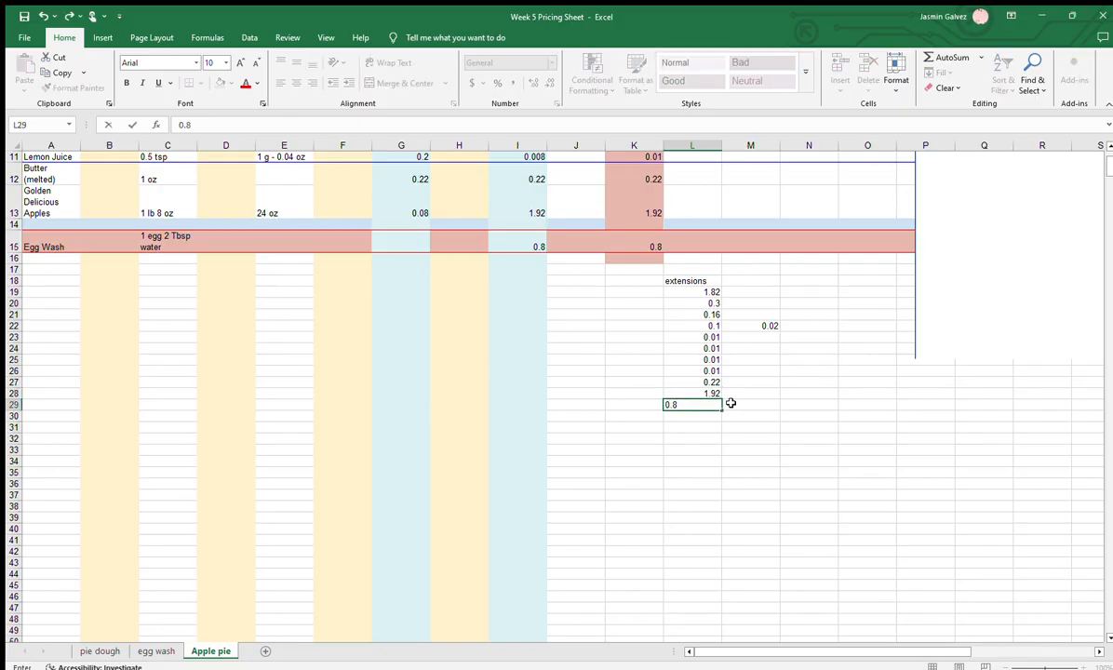
left_click(745, 393)
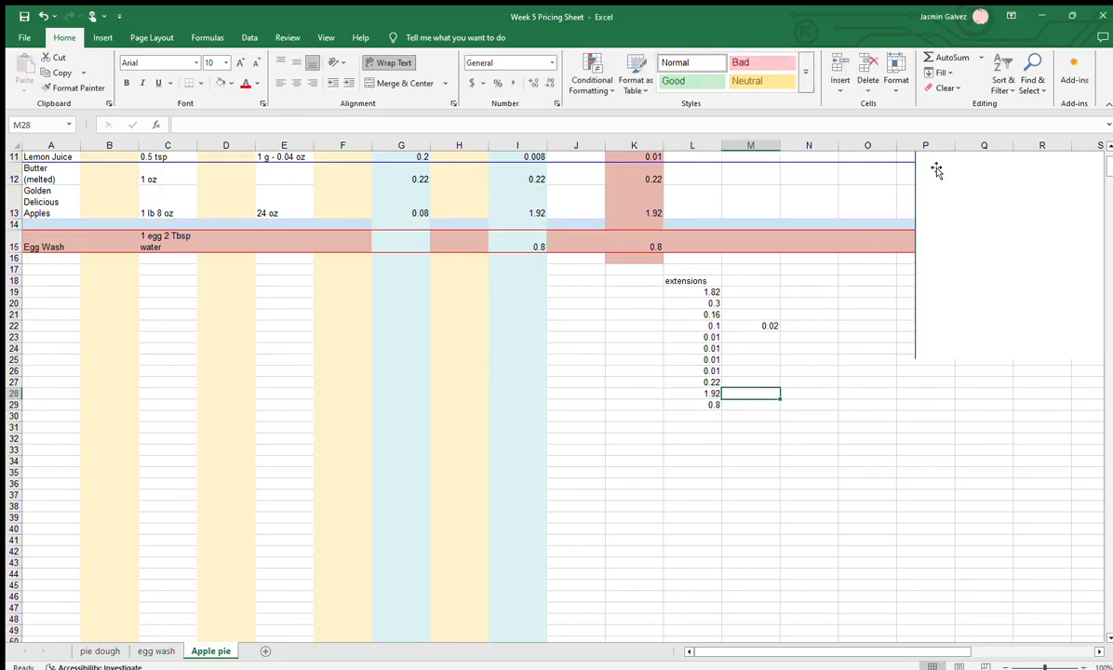
Enter the heading "TC 1" in O18 and sum the extensions L19:L29 in O19
left_click(853, 317)
left_click(866, 280)
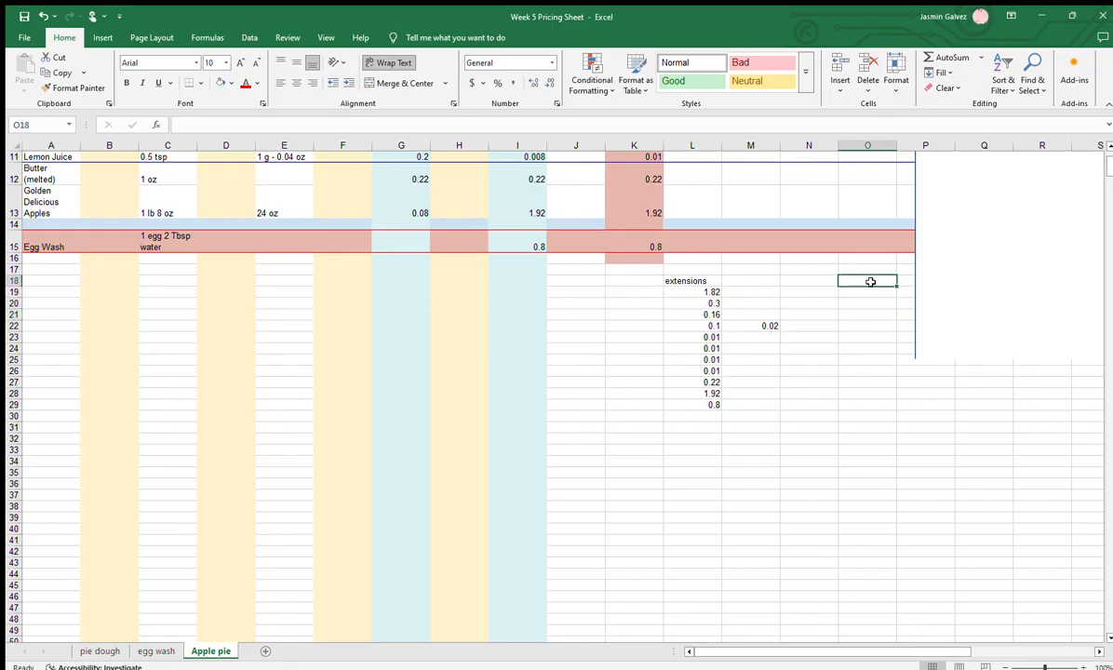
type("TC 1")
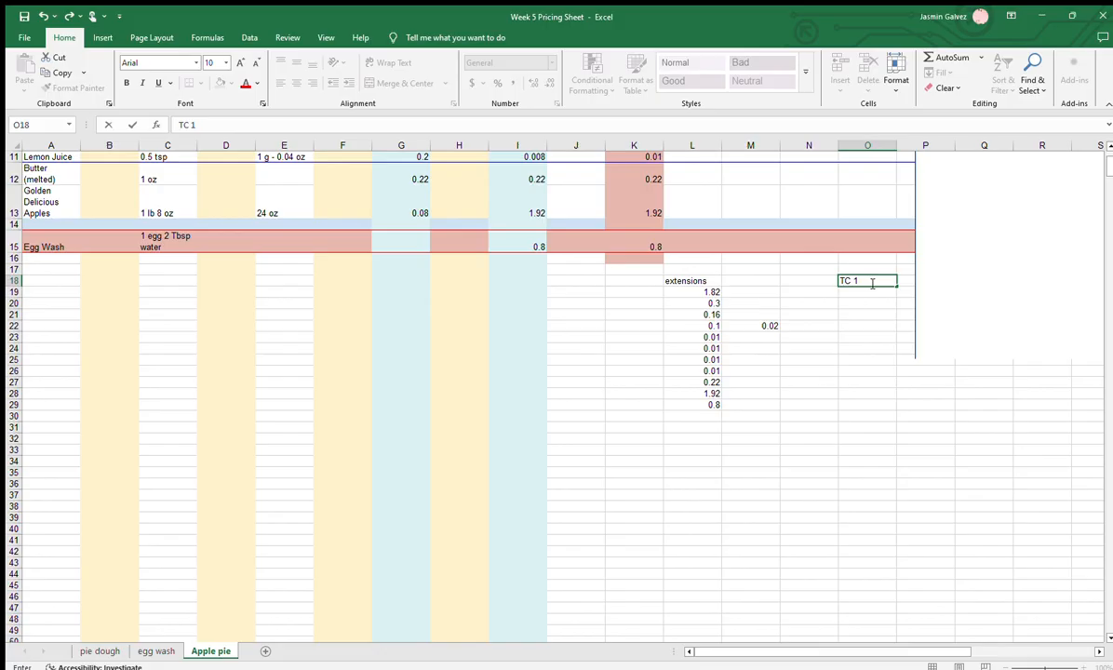
key("Return")
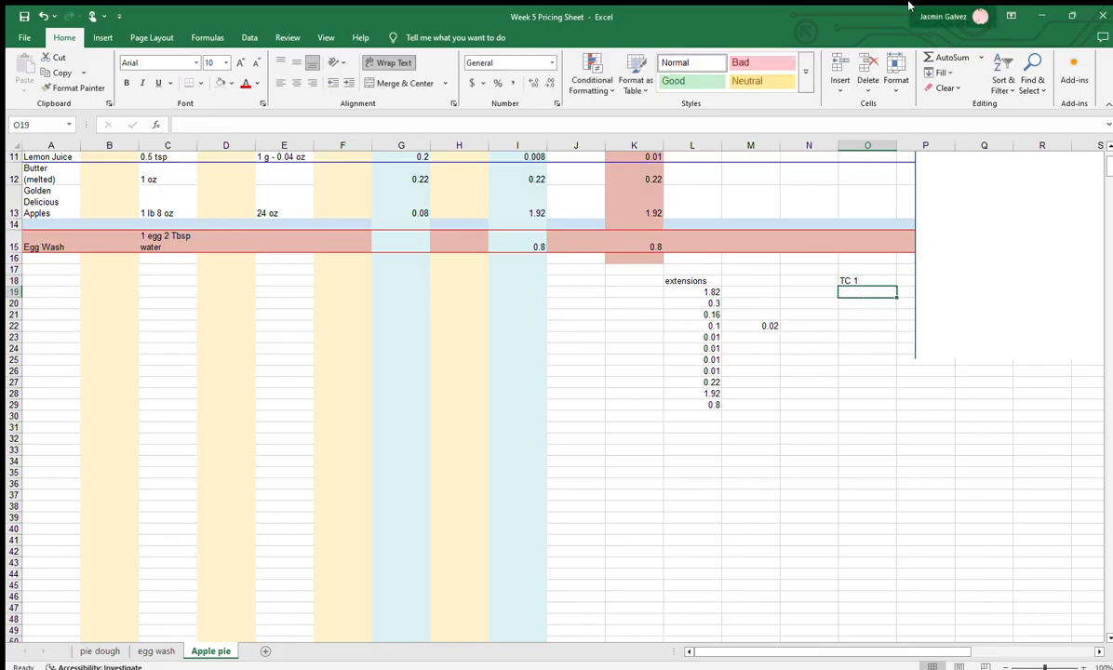
left_click(948, 57)
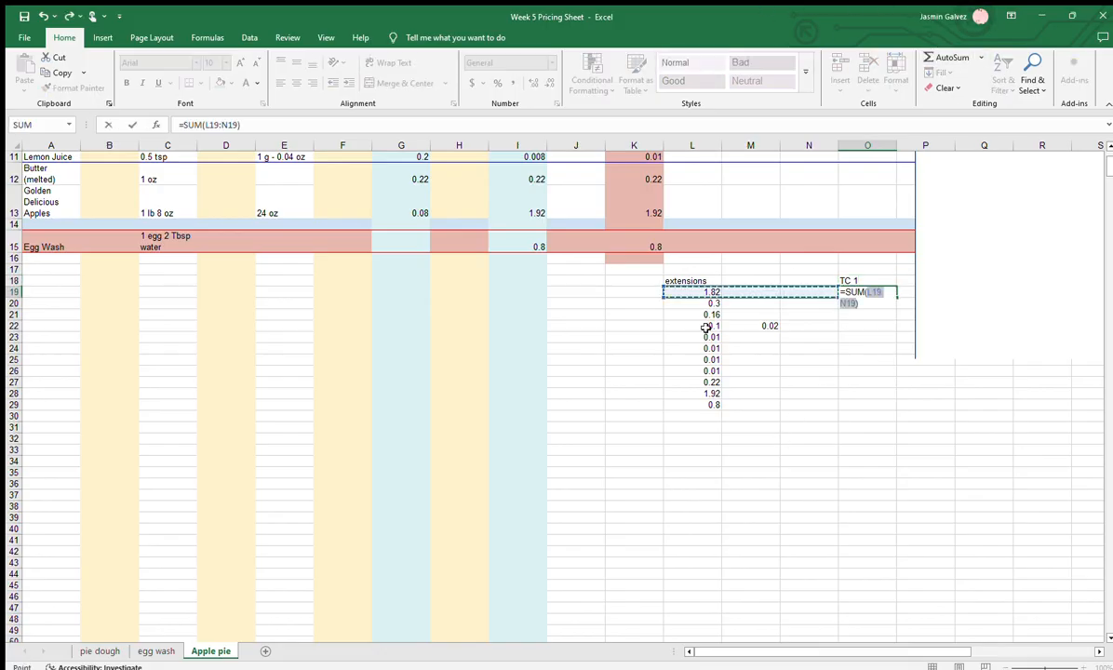
left_click_drag(709, 292, 699, 405)
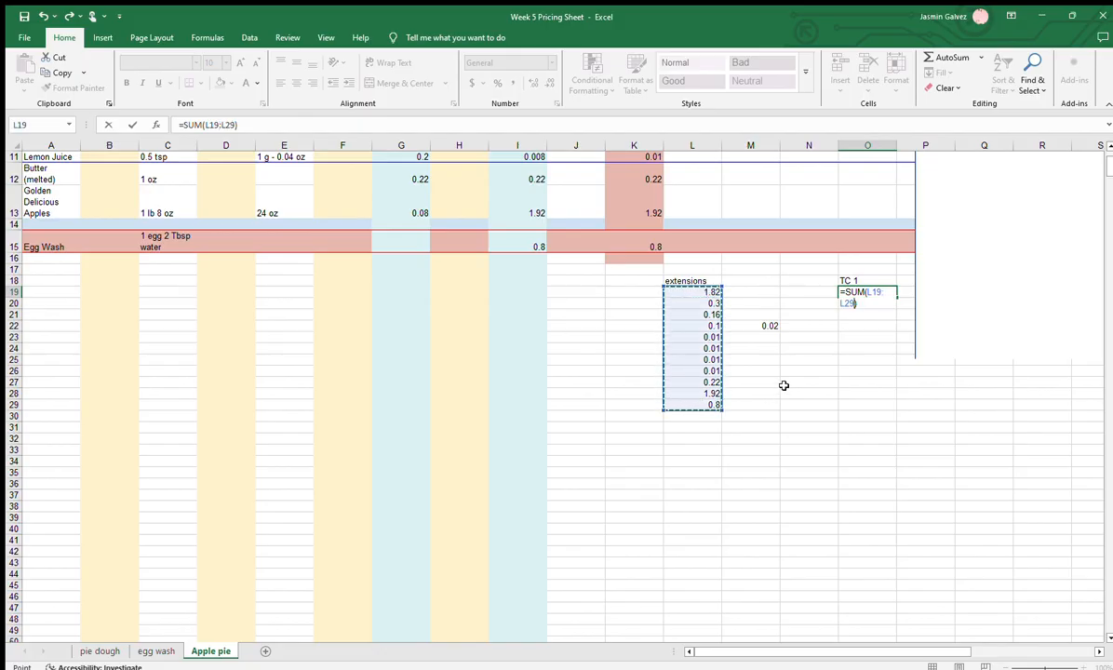
key("Return")
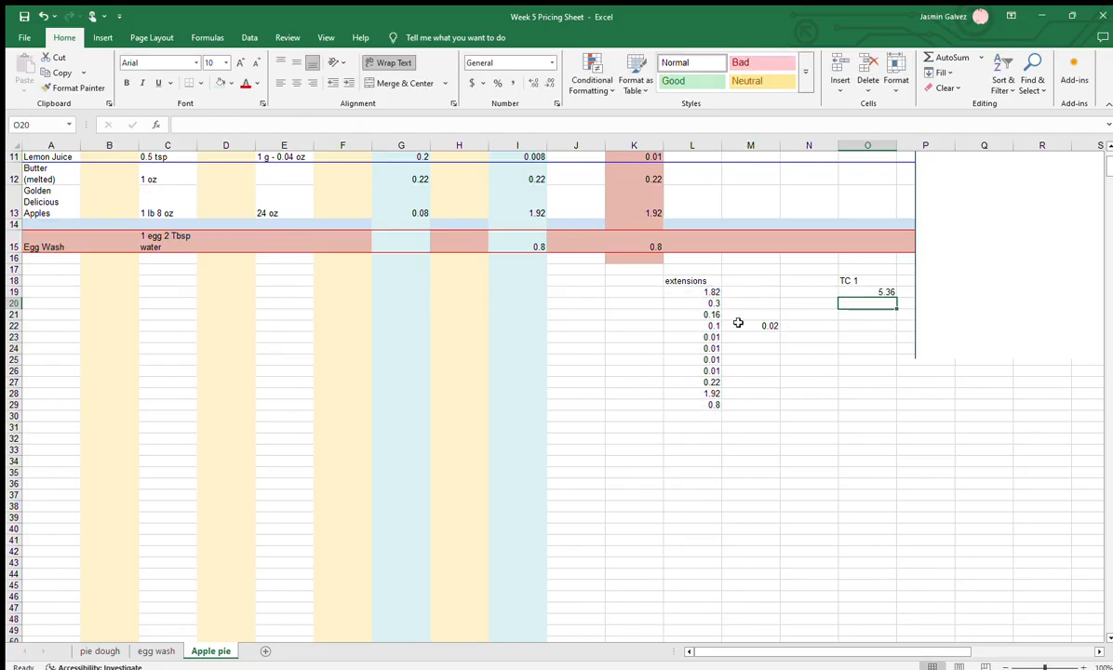
Try substituting the AP flour cost 0.02 for the cornstarch cost 0.1 in L22, then return both values to their original cells
left_click(703, 326)
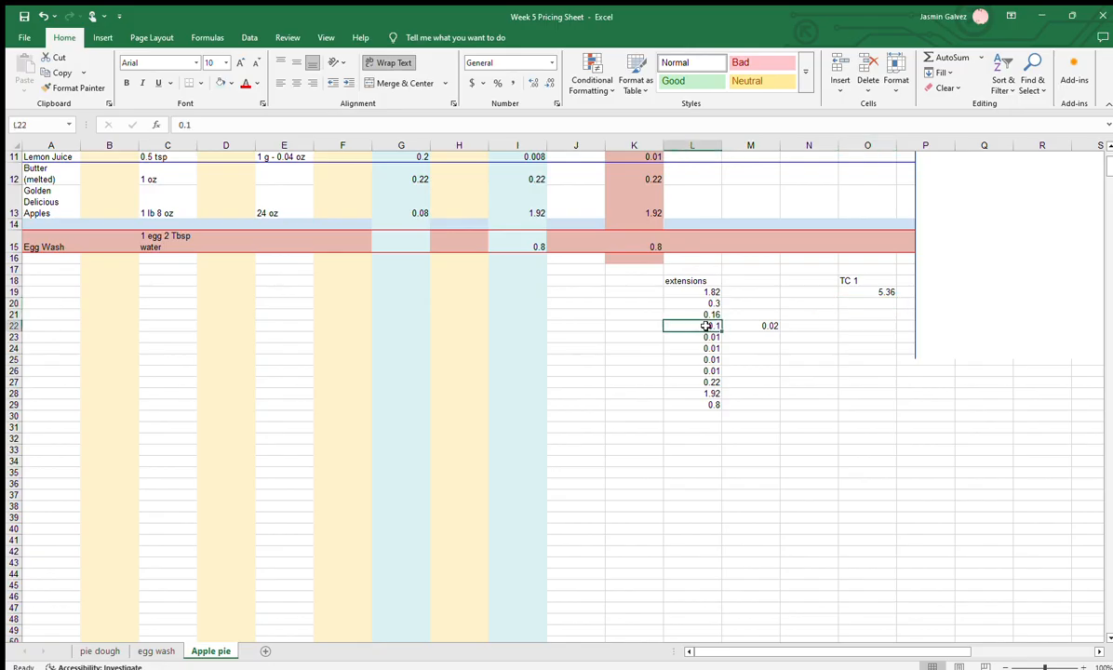
left_click_drag(707, 326, 654, 325)
left_click(761, 325)
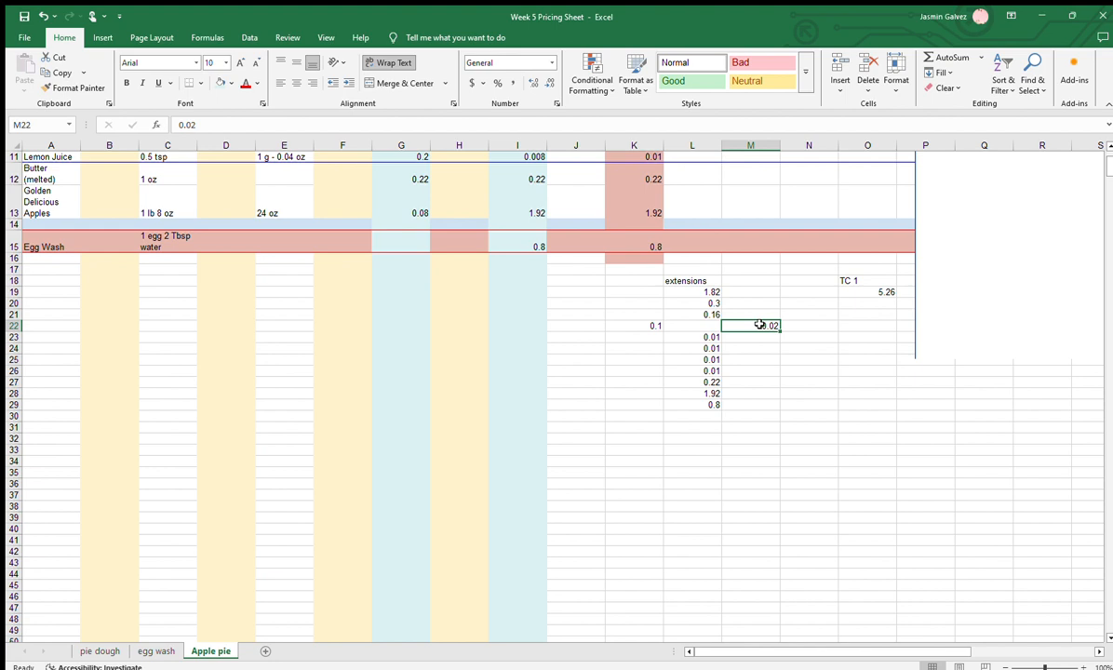
key("ctrl+x")
left_click(702, 326)
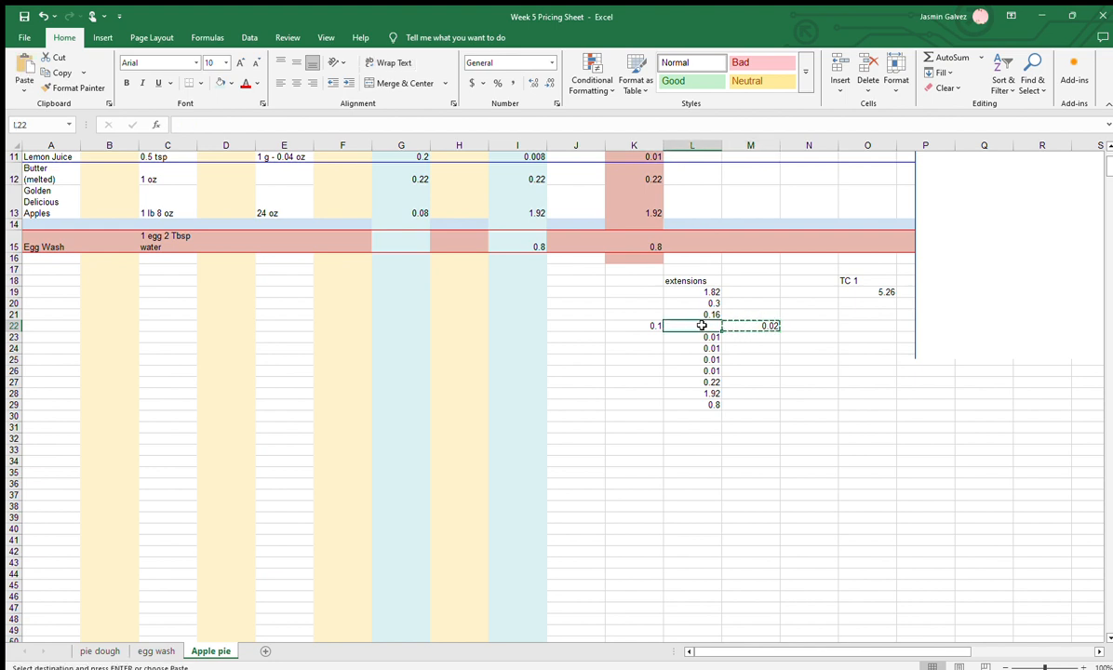
key("ctrl+v")
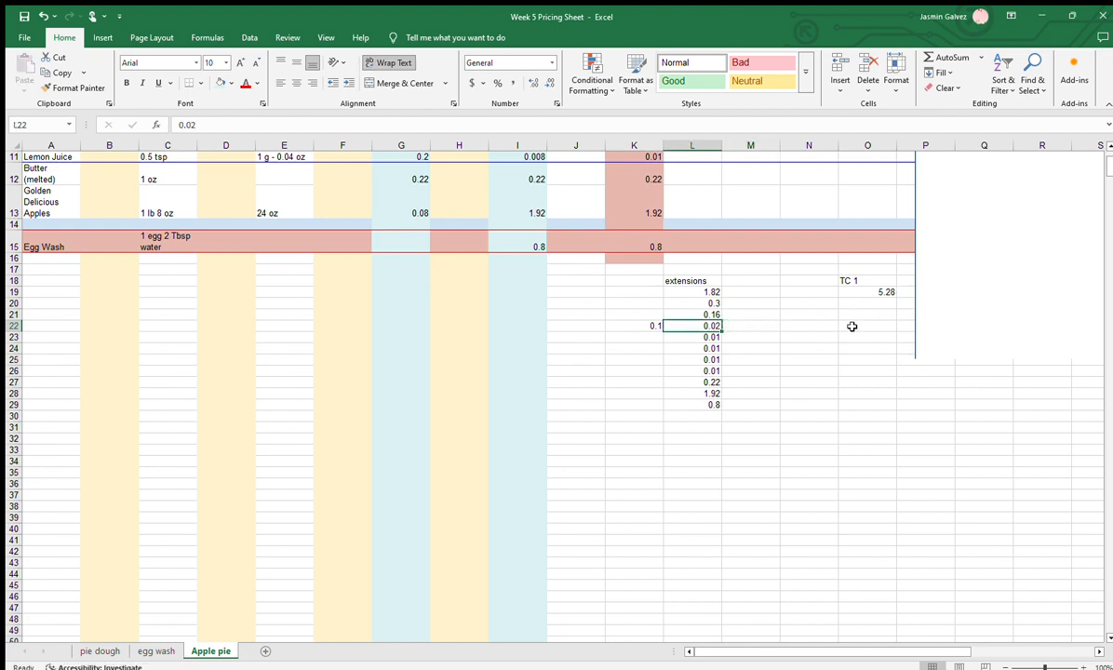
left_click_drag(699, 325, 740, 324)
left_click(661, 326)
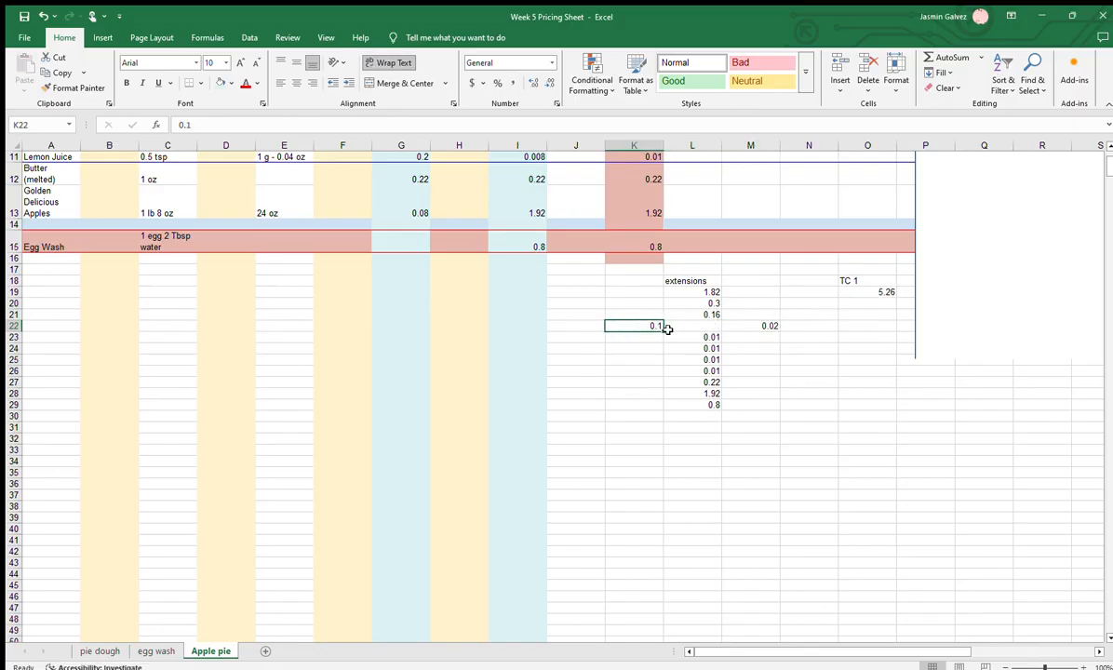
Copy the extensions in L19:L21 and L23:L29 into the matching rows of column M, around the AP flour cost
left_click_drag(695, 331, 717, 315)
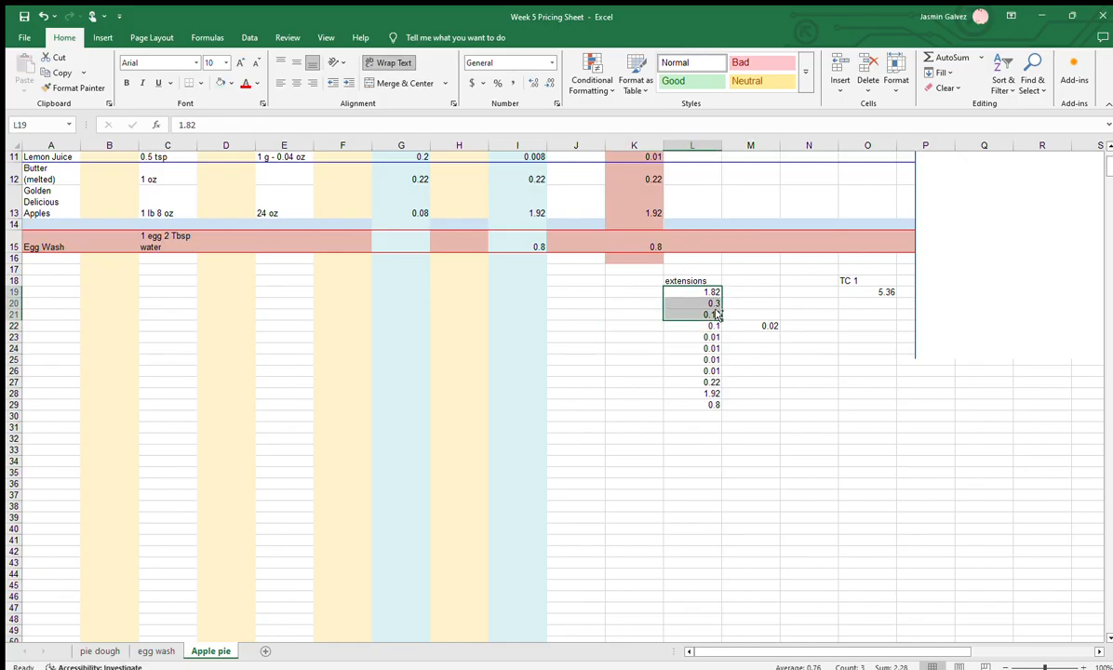
key("ctrl+c")
left_click(761, 291)
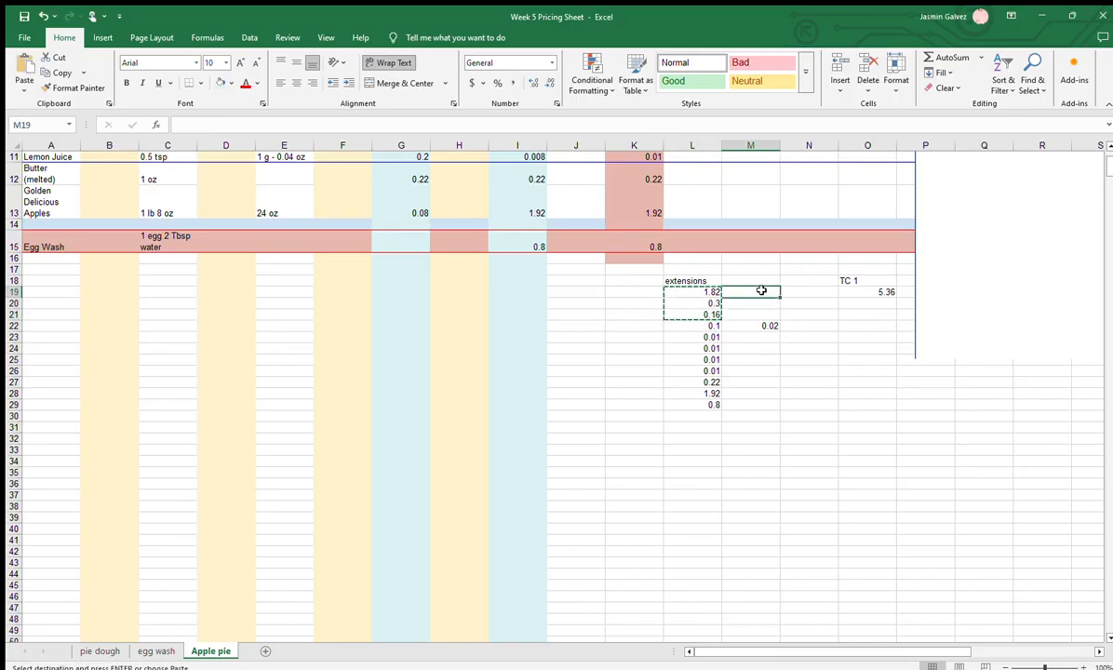
key("ctrl+v")
left_click(750, 337)
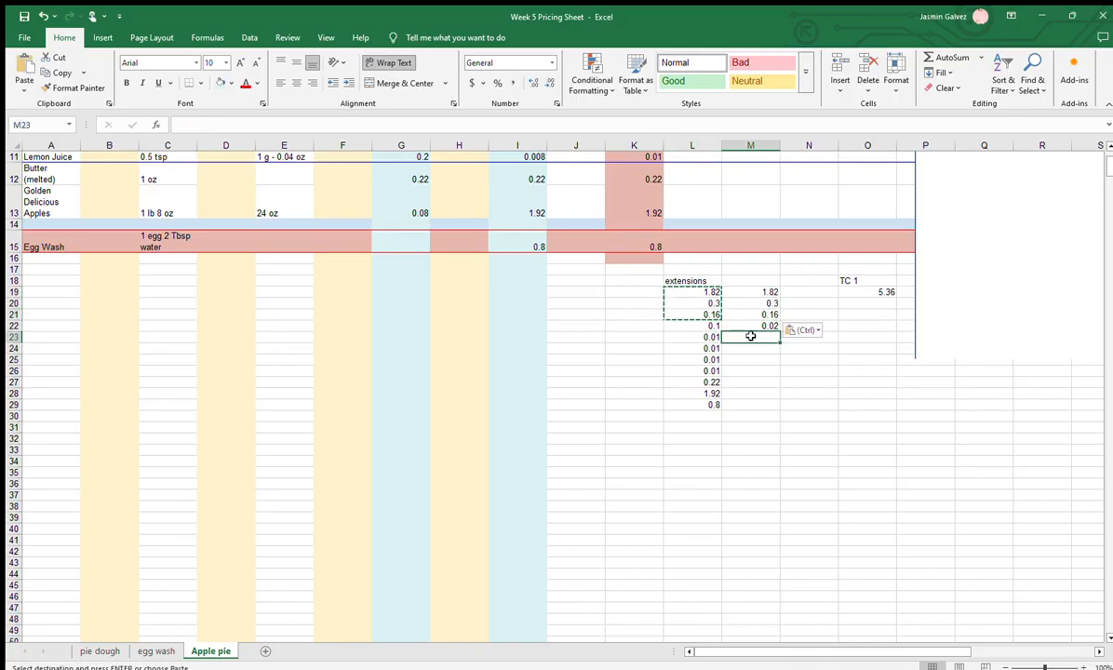
left_click_drag(709, 337, 707, 402)
key("ctrl+c")
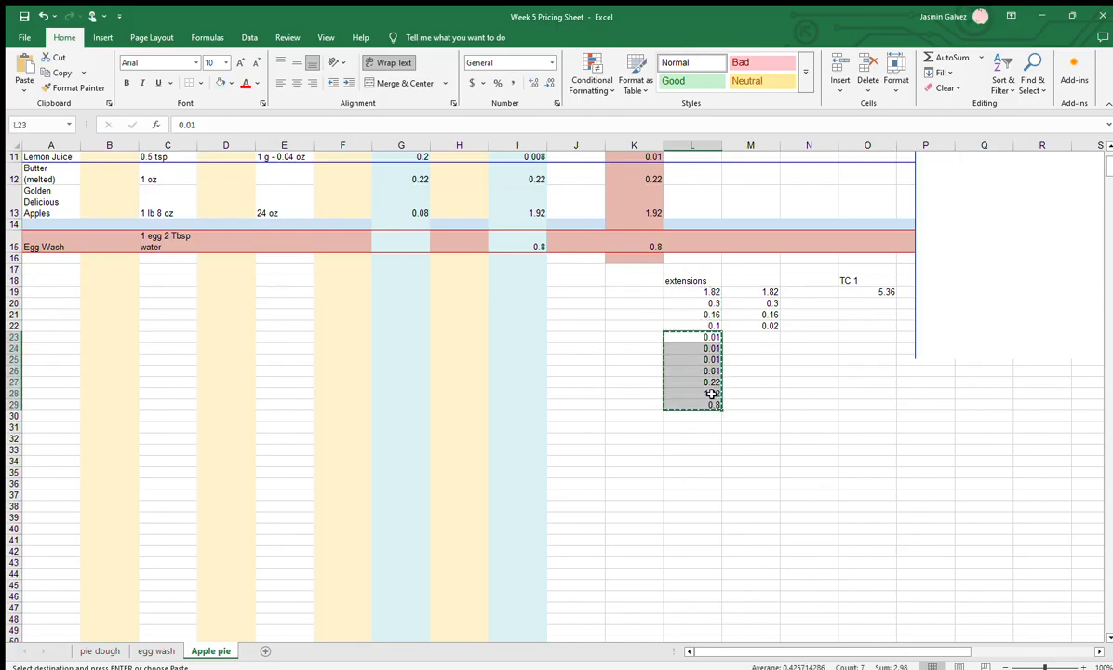
left_click(754, 337)
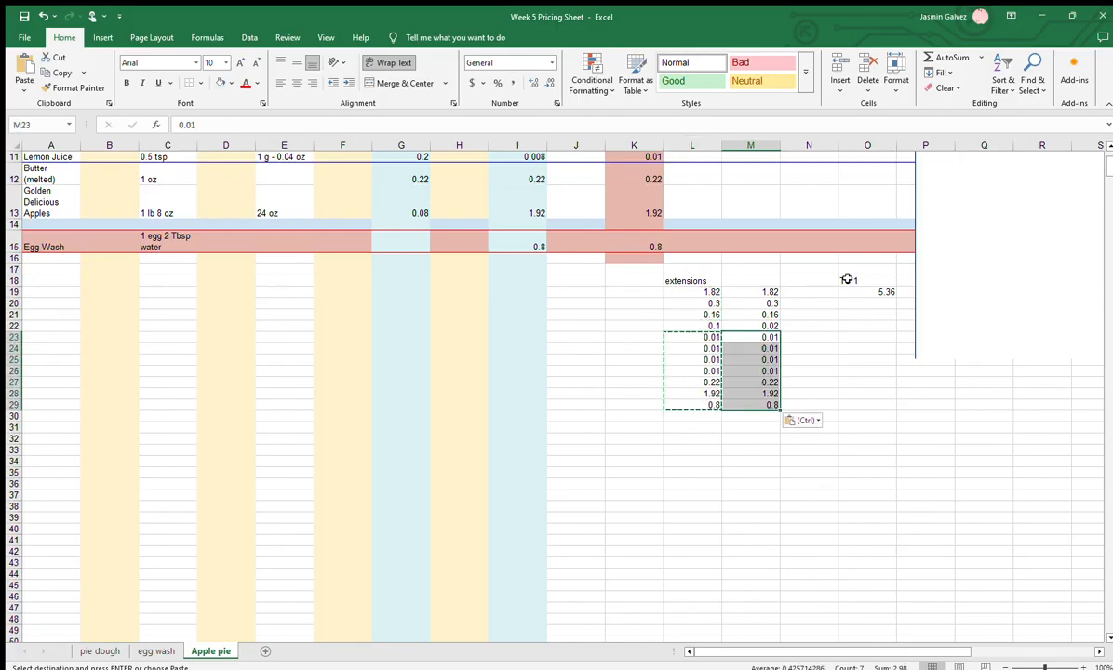
Label the two lists "extensions 1" in L18 and "extensions 2" in M18
left_click(858, 313)
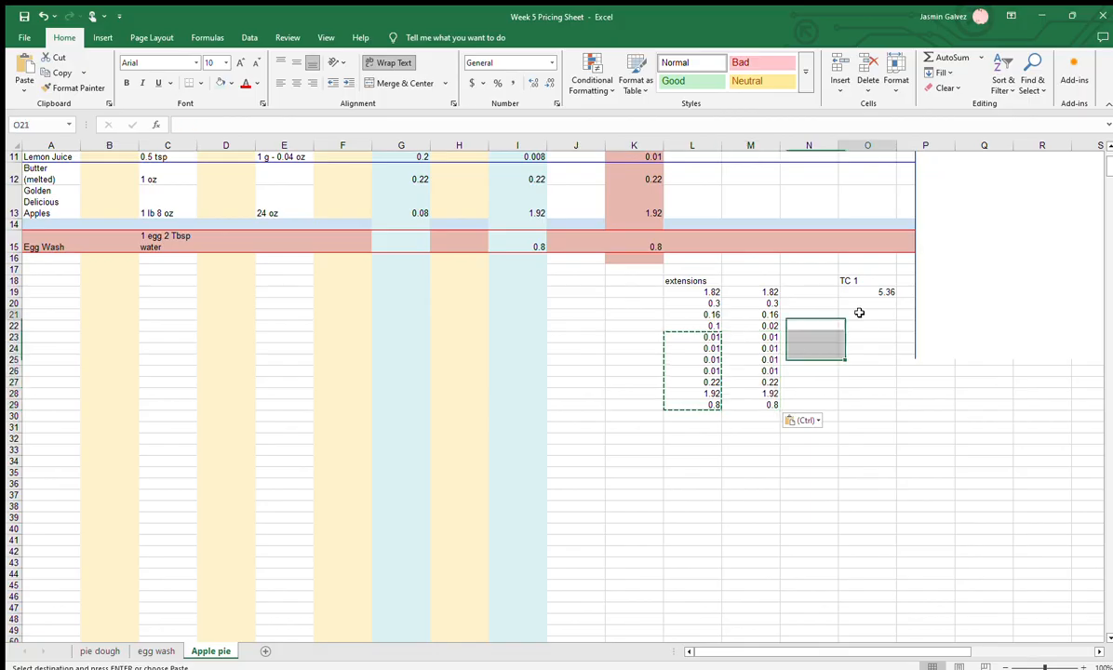
left_click(715, 282)
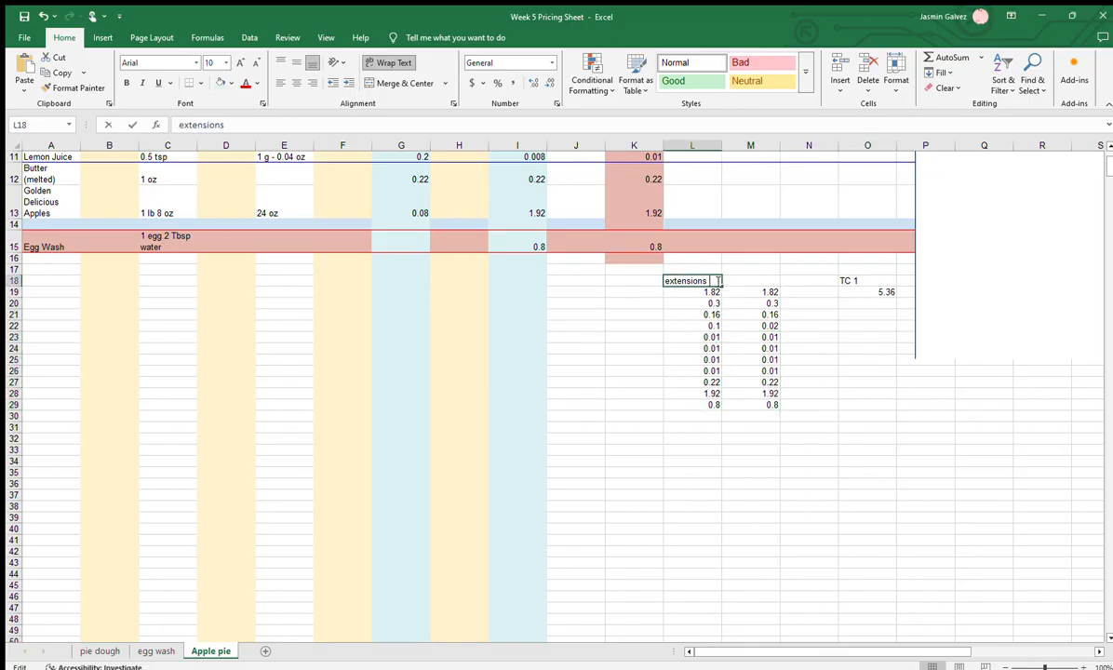
double_click(712, 283)
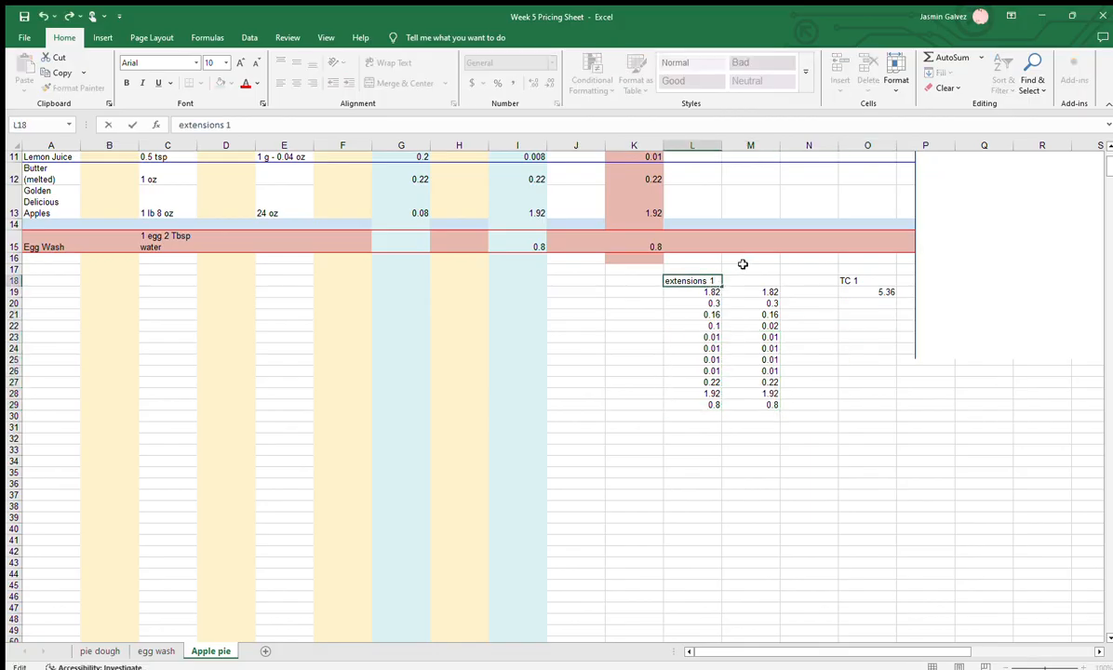
key("Return")
left_click(714, 280)
left_click_drag(721, 285, 769, 288)
double_click(771, 281)
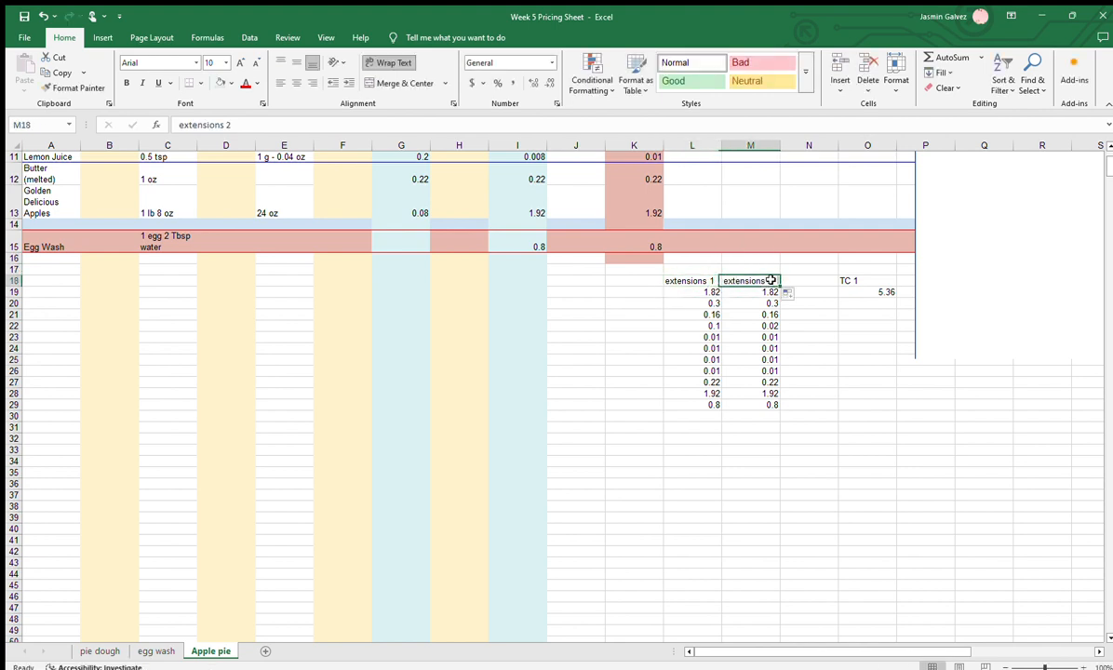
key("Return")
Enter the heading "TC 2" in O21 and sum the second extensions list M19:M29 in O22
left_click(825, 291)
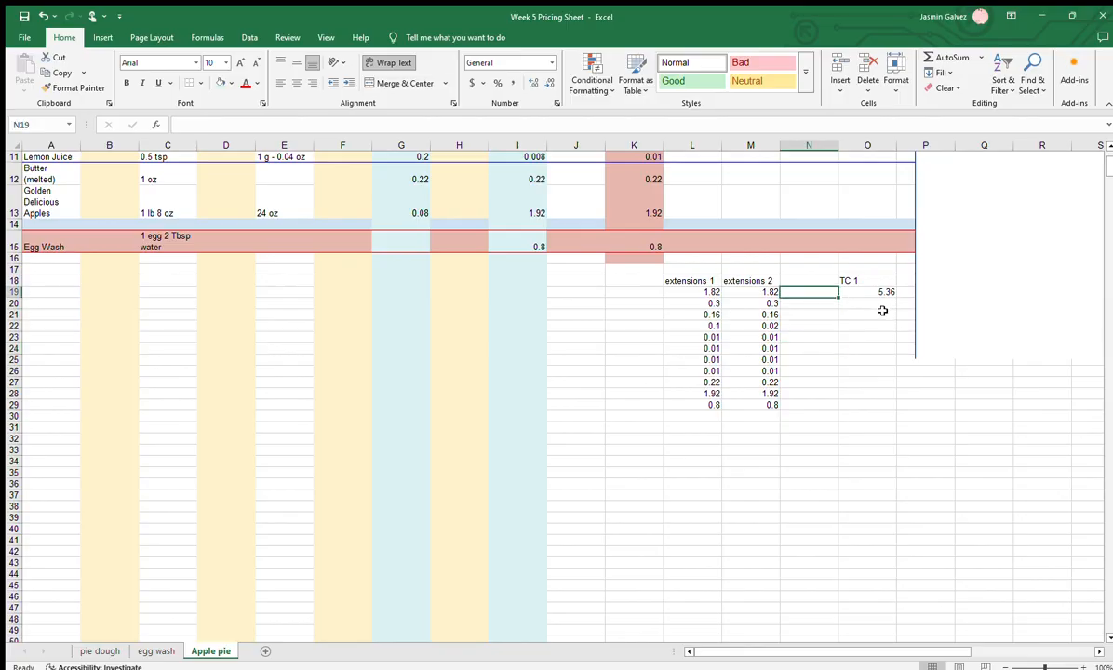
left_click(872, 315)
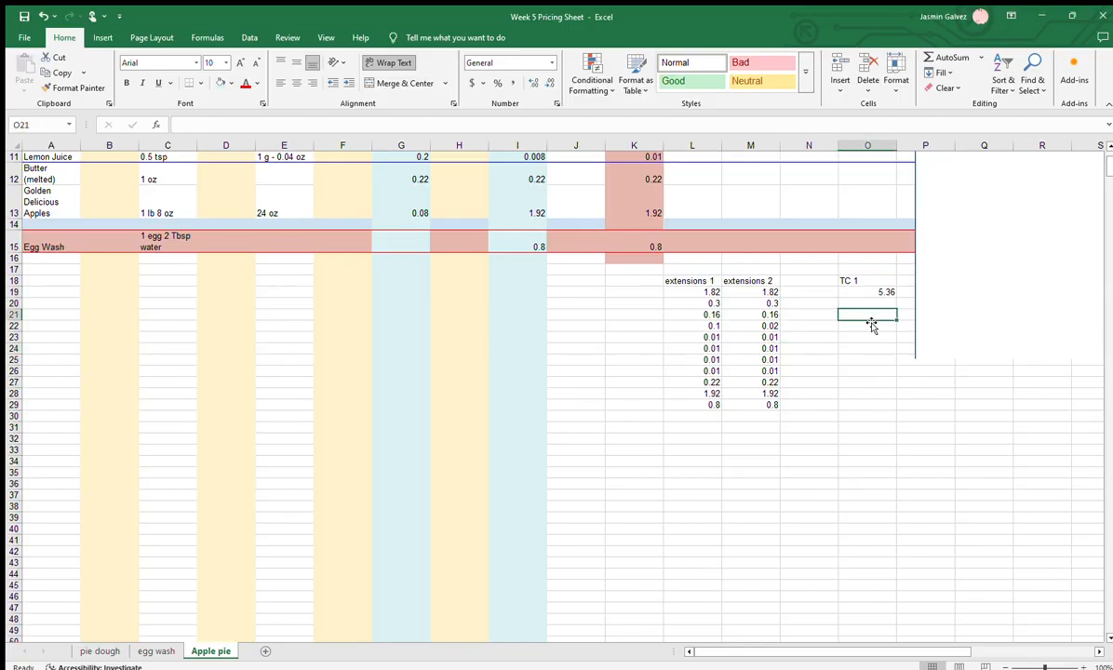
type("TC")
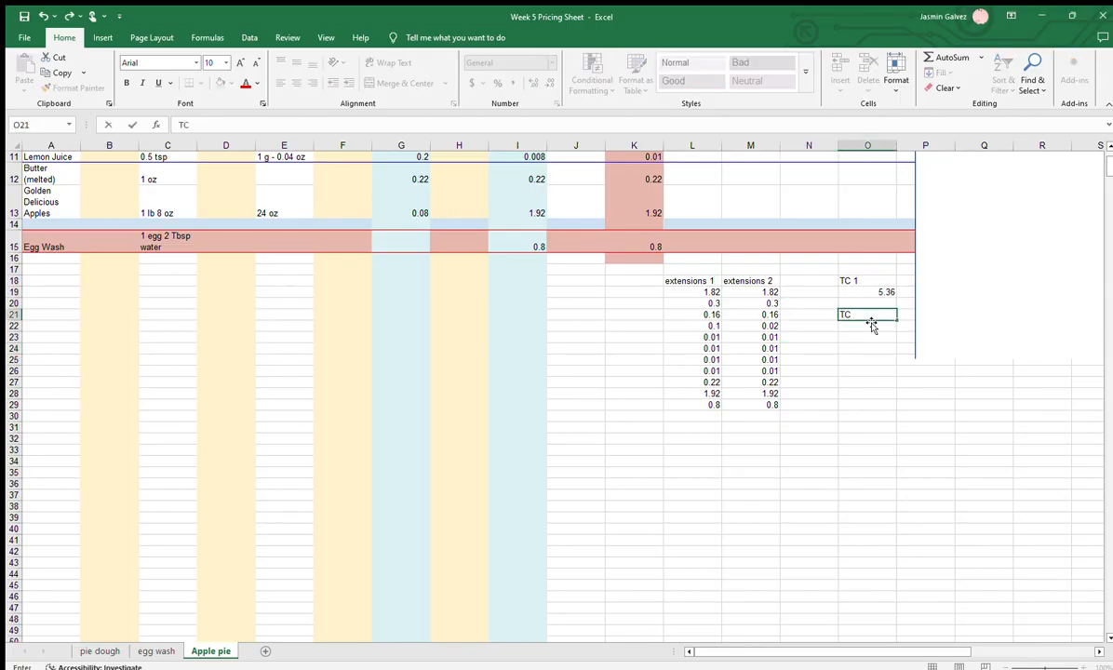
type(" 2")
key("Return")
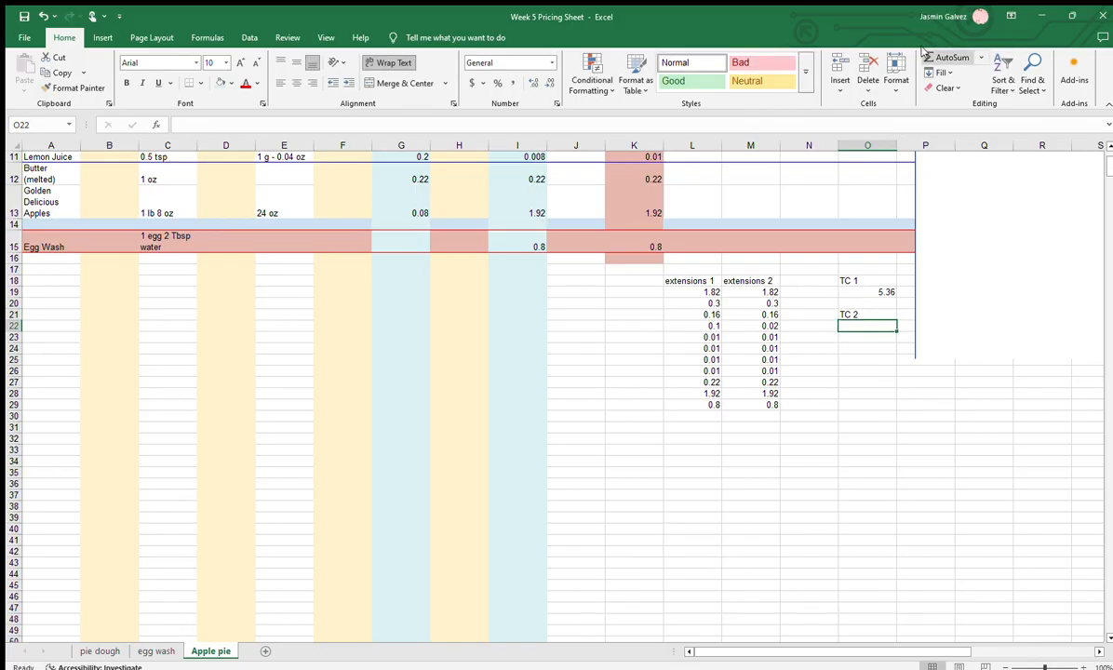
left_click(949, 57)
left_click_drag(765, 292, 750, 403)
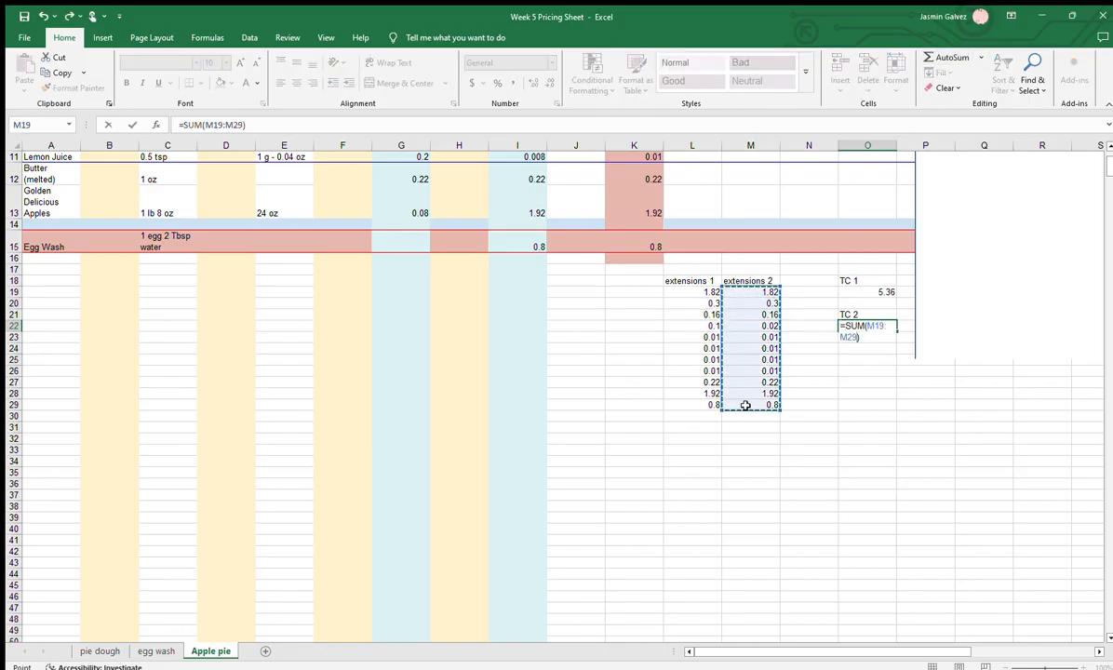
key("Return")
left_click(889, 394)
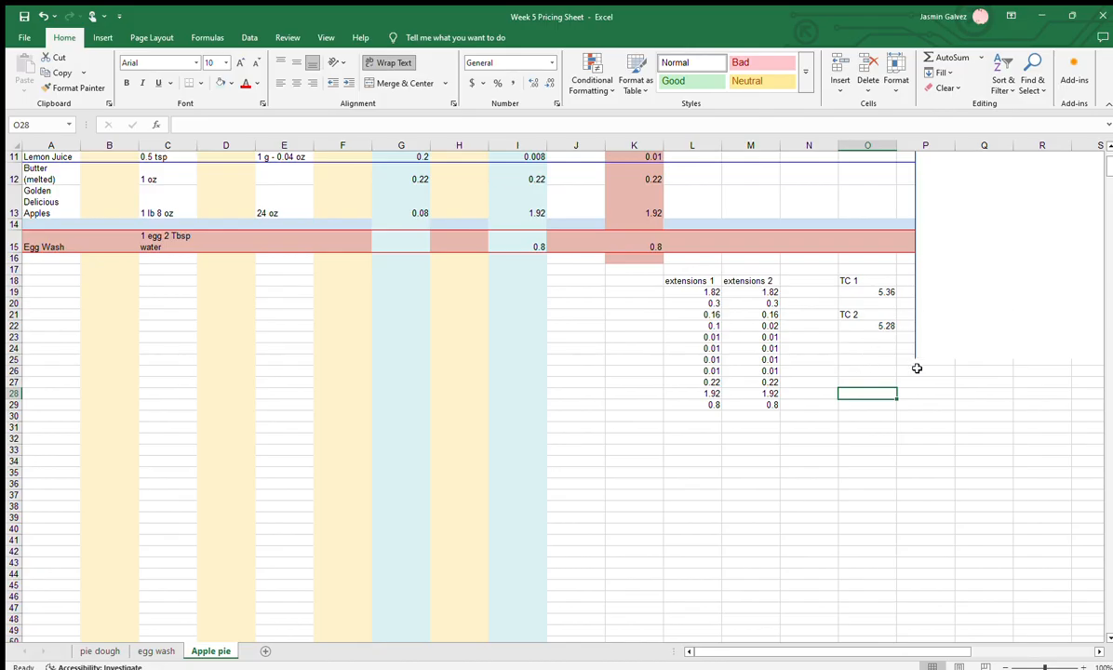
Compare the two extensions lists with the ingredient table's cornstarch or AP flour row to see where they differ
left_click(861, 278)
left_click_drag(699, 284, 711, 402)
scroll(708, 401, "up", 3)
scroll(706, 401, "up", 1)
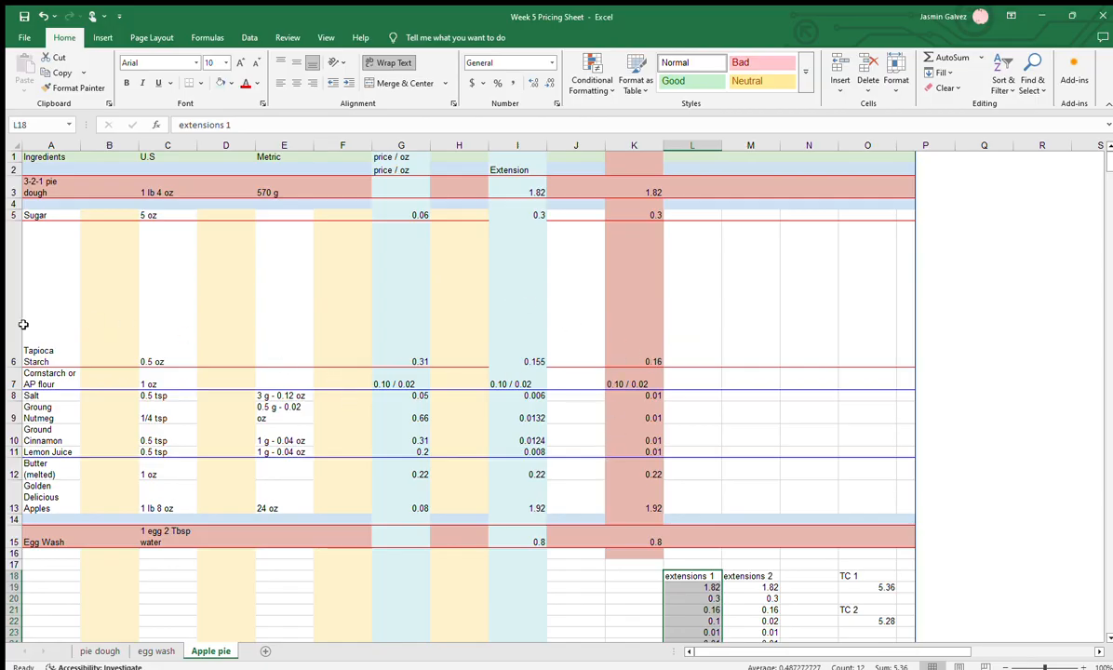
left_click(13, 378)
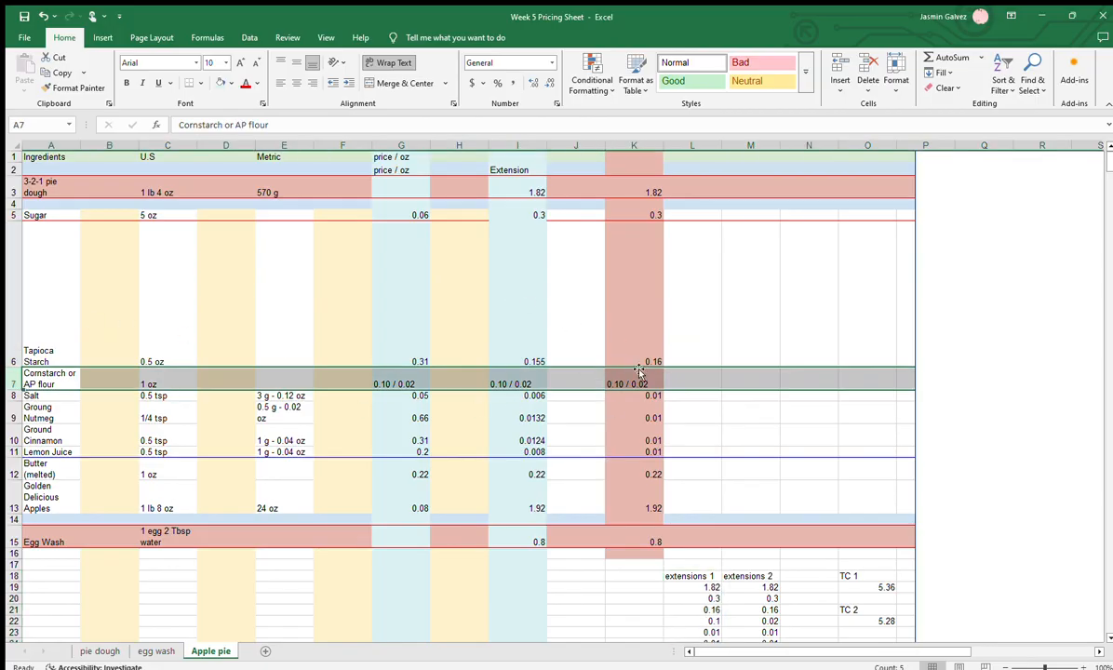
scroll(760, 531, "down", 3)
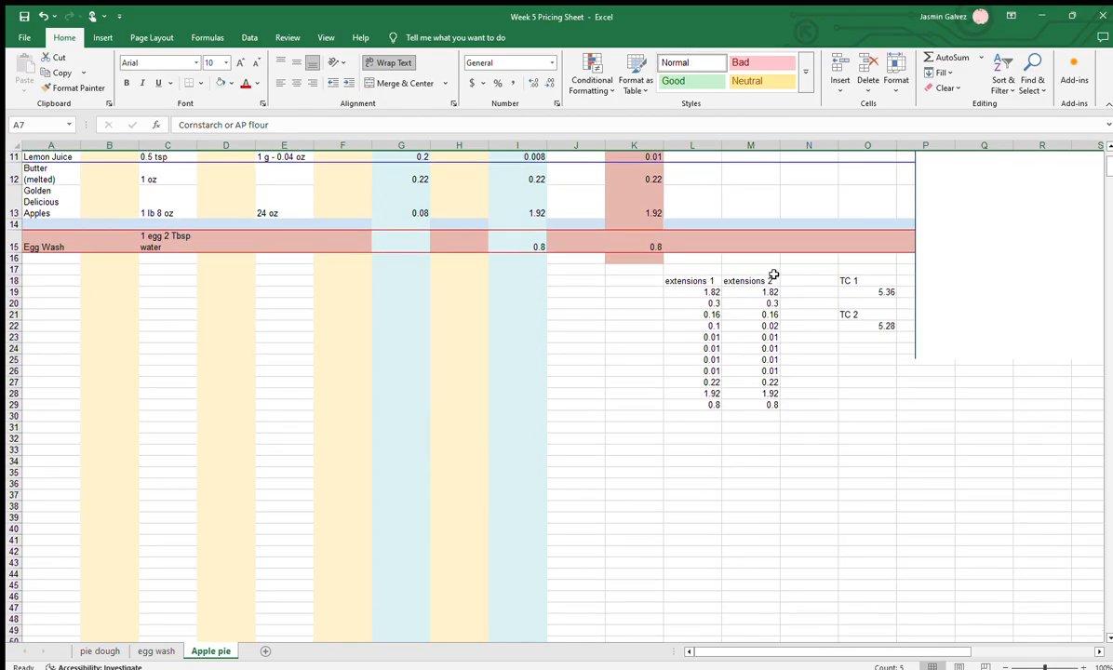
scroll(784, 391, "up", 3)
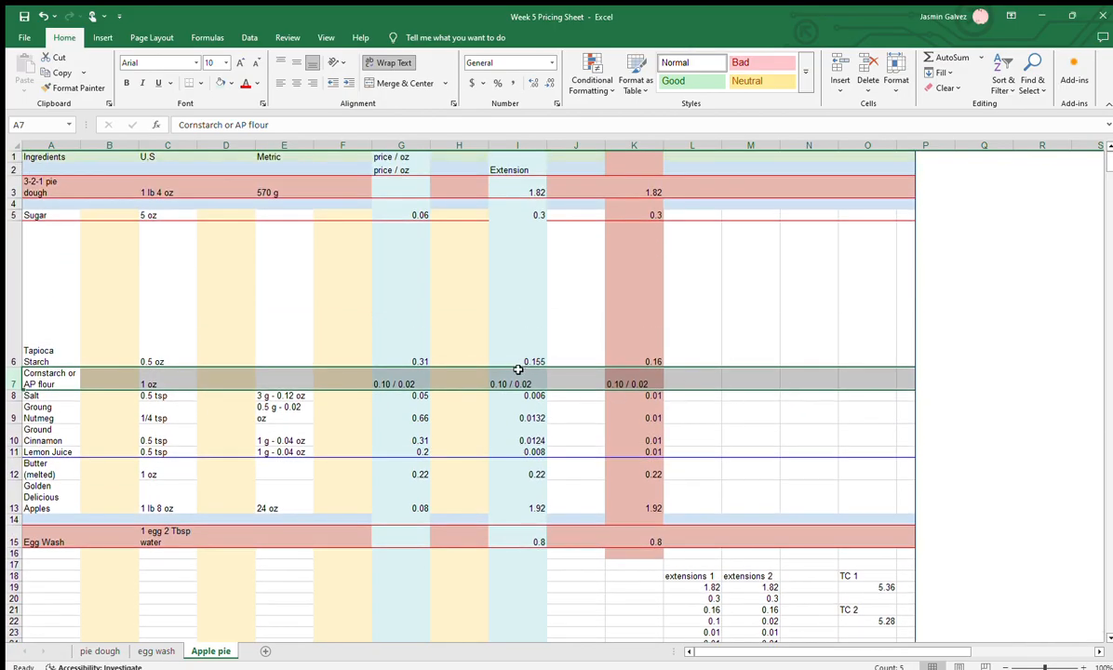
scroll(681, 497, "down", 3)
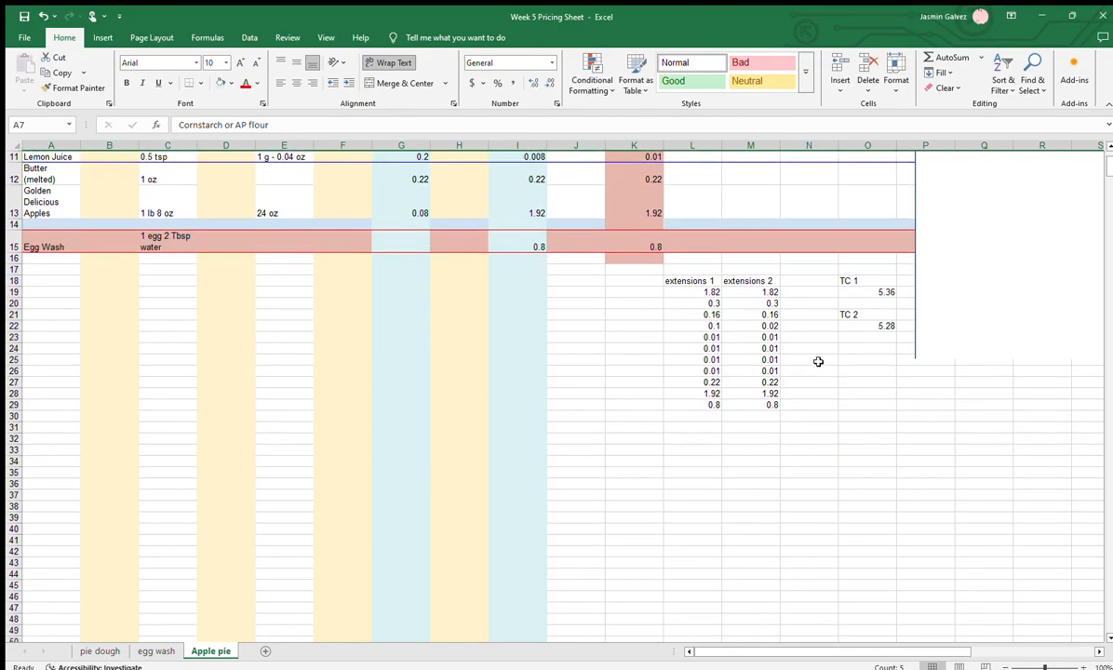
left_click_drag(697, 325, 755, 321)
left_click(808, 369)
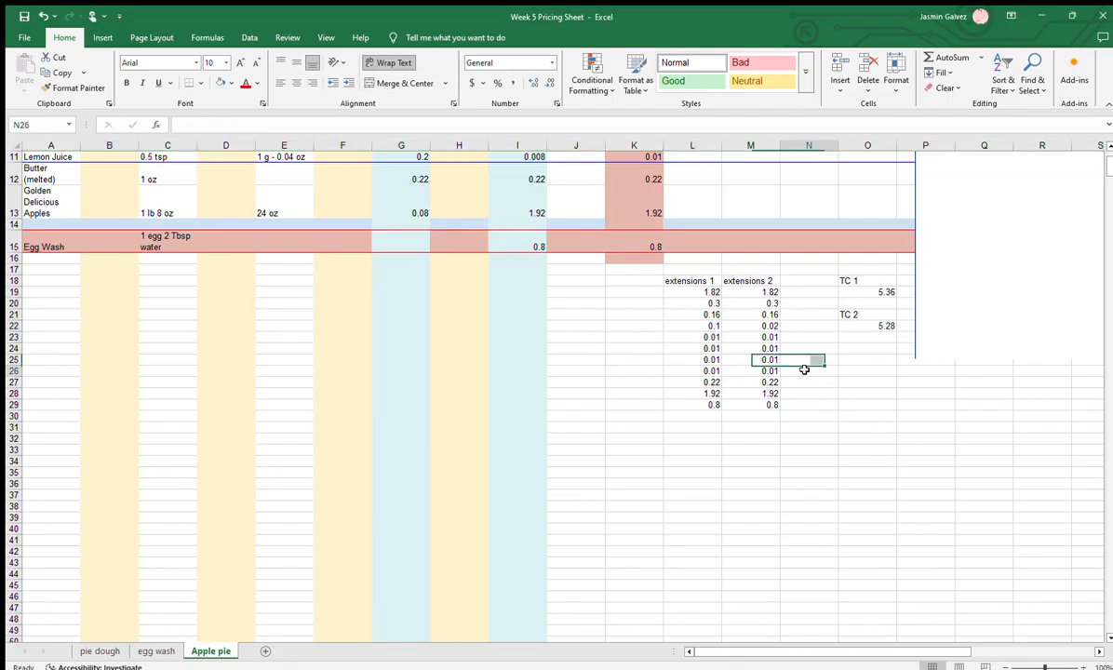
Review the TC 1 and TC 2 total cost cells and their sum formulas alongside the ingredient table
left_click(885, 302)
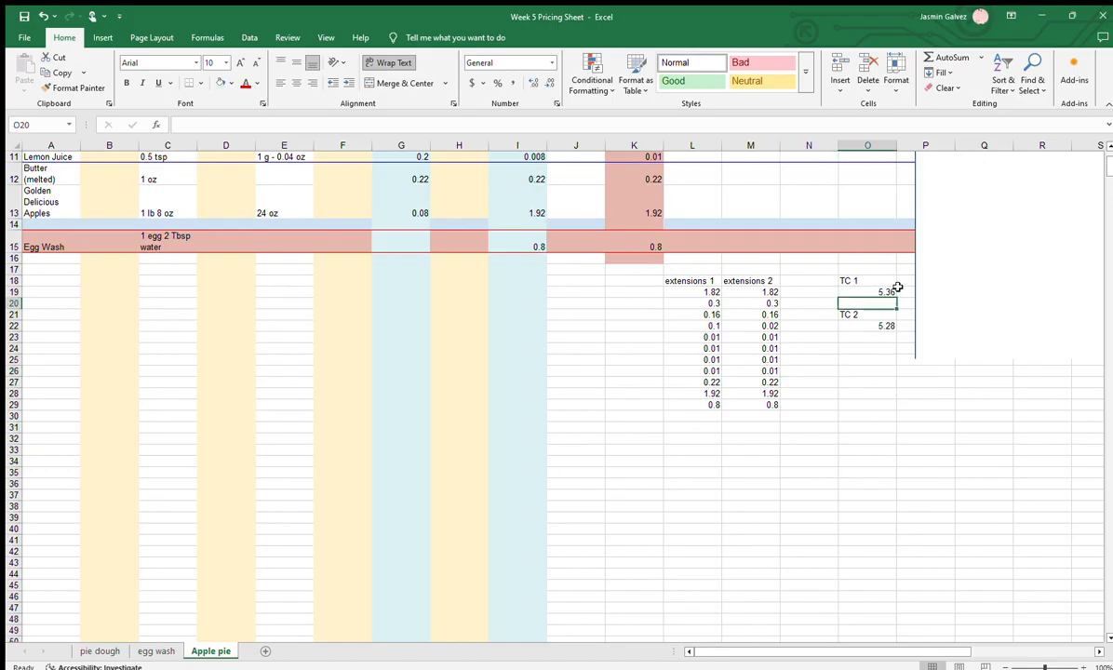
left_click(885, 290)
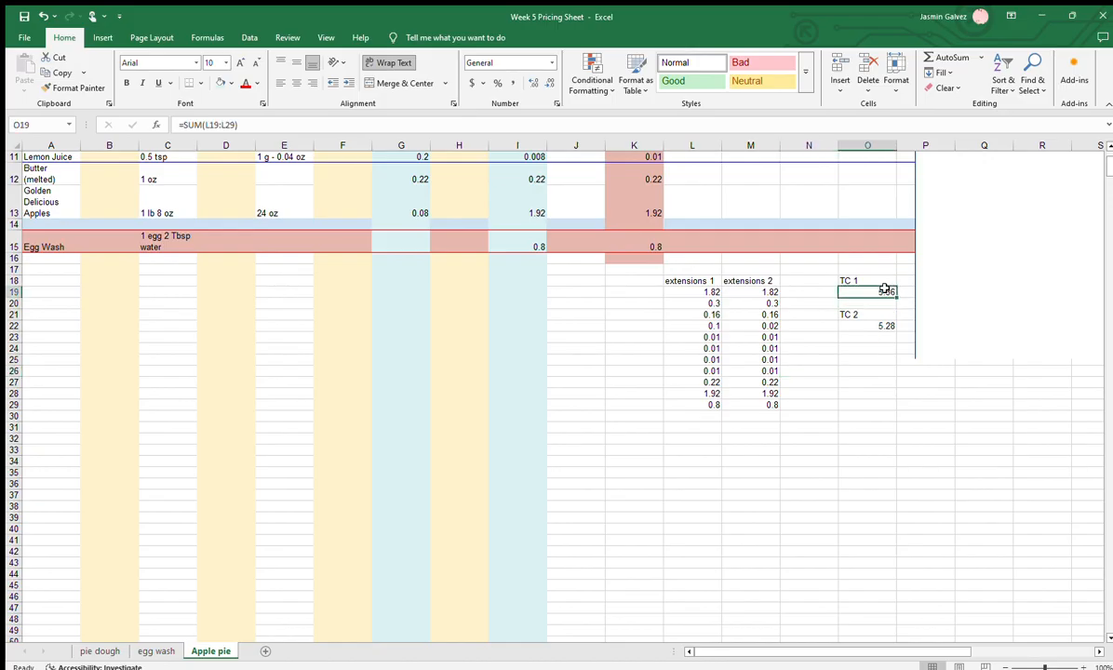
left_click(845, 324)
left_click(849, 315)
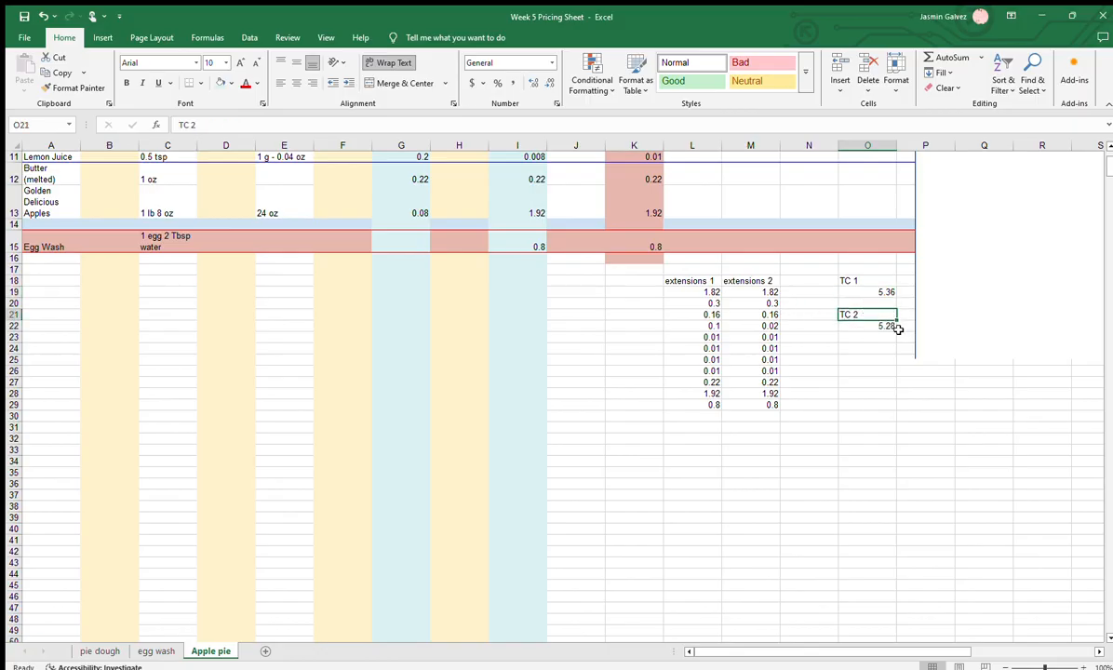
left_click(891, 327)
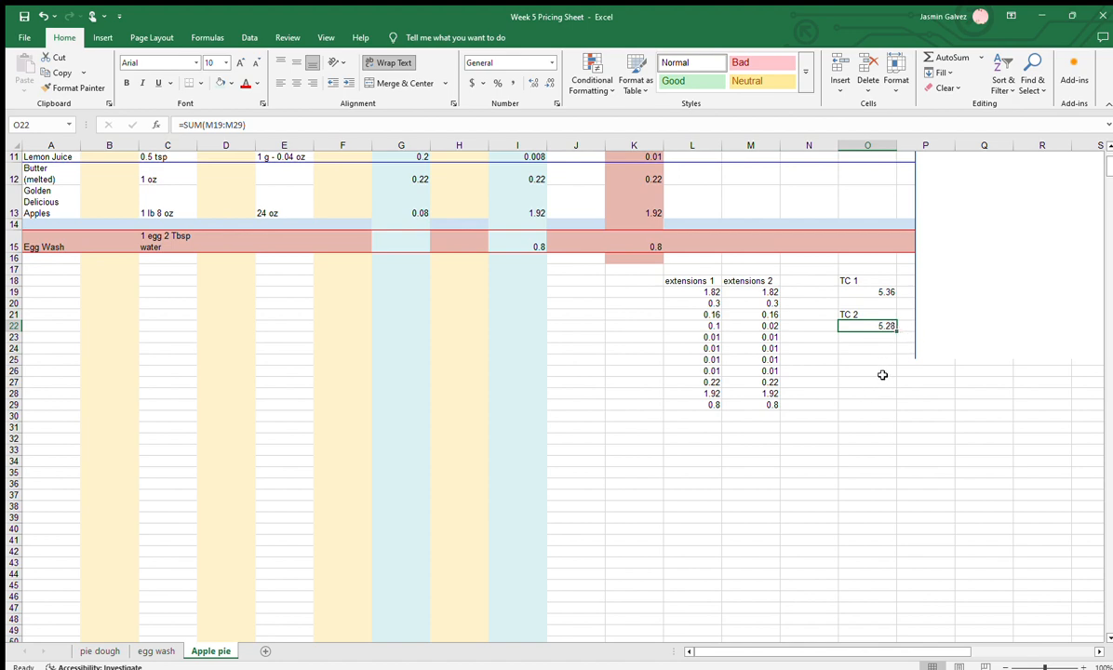
scroll(882, 375, "up", 4)
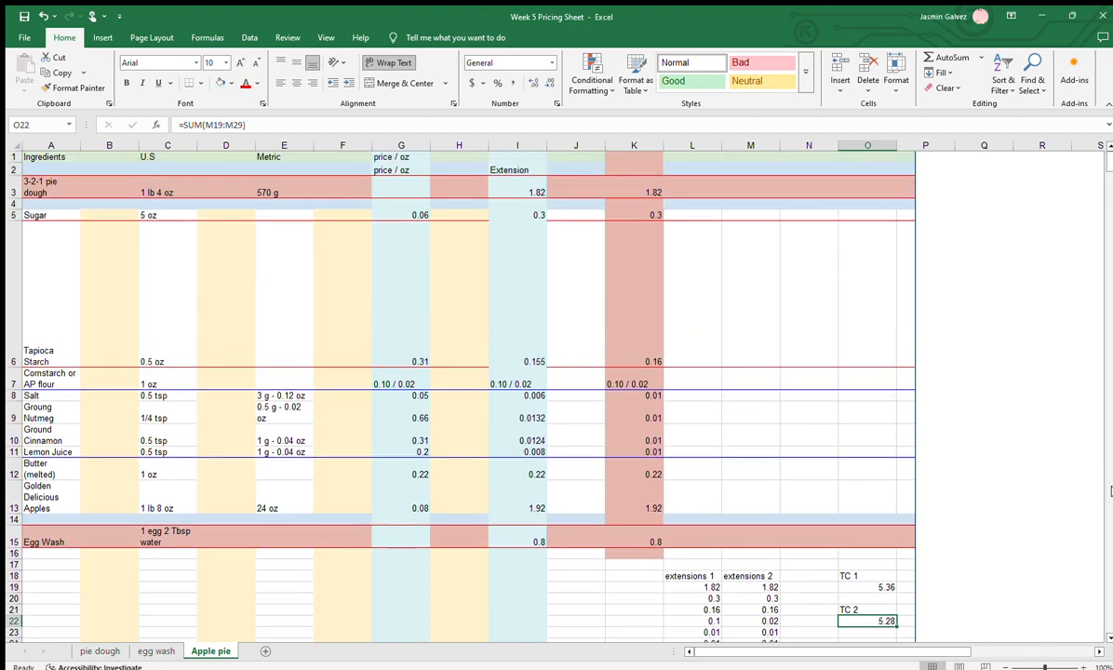